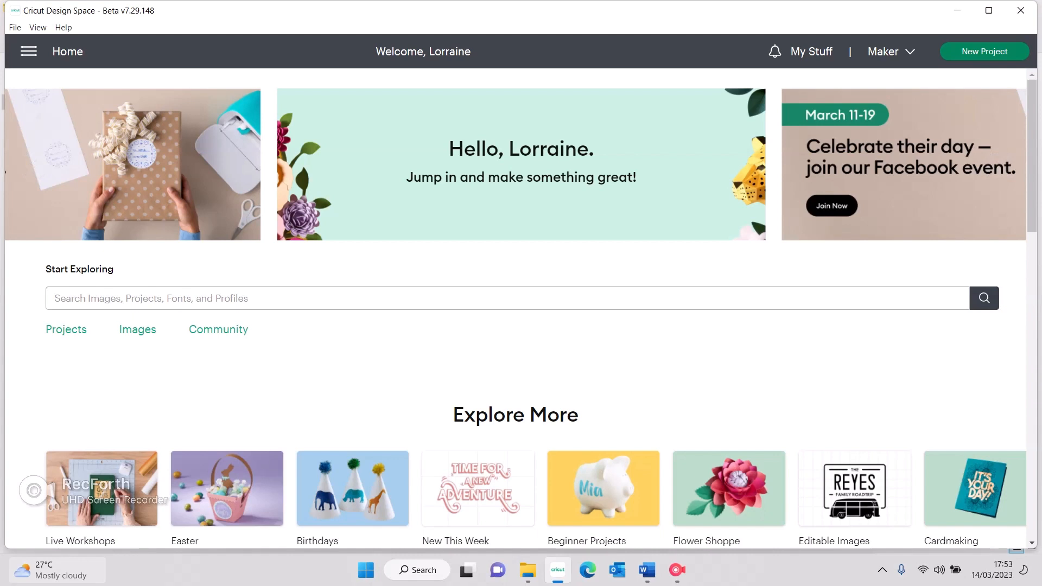
click(219, 329)
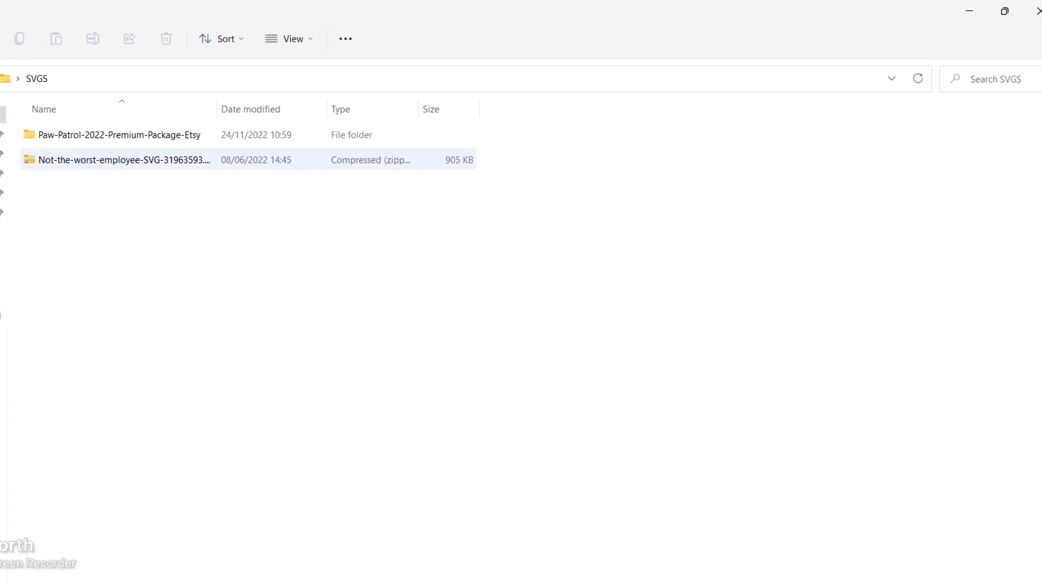
Step: Extract the Not-the-worst-employee-SVG-31963593 zip file into the suggested folder of the same name inside SVGS
click(124, 160)
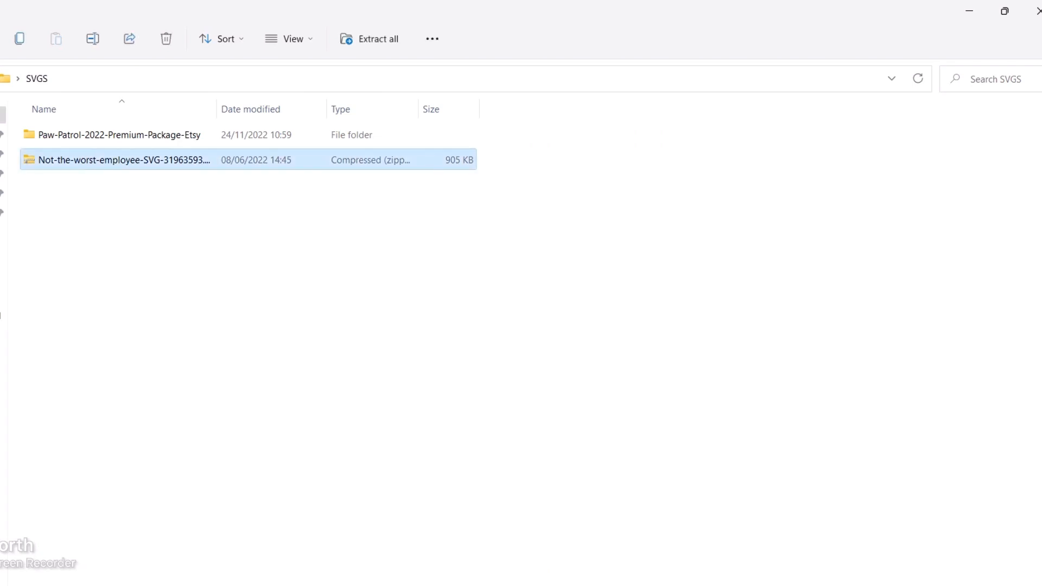
right_click(77, 161)
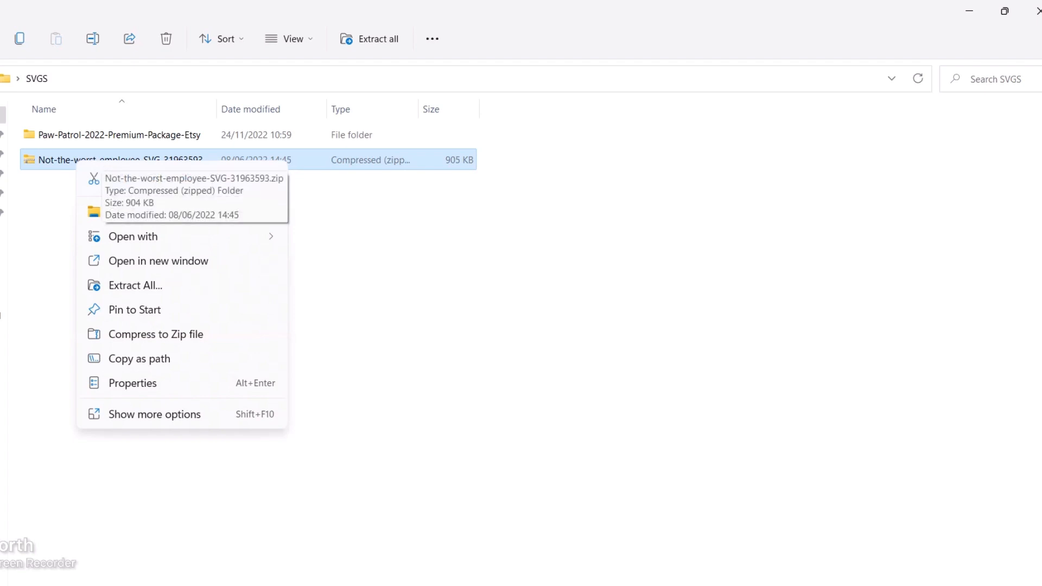
click(136, 285)
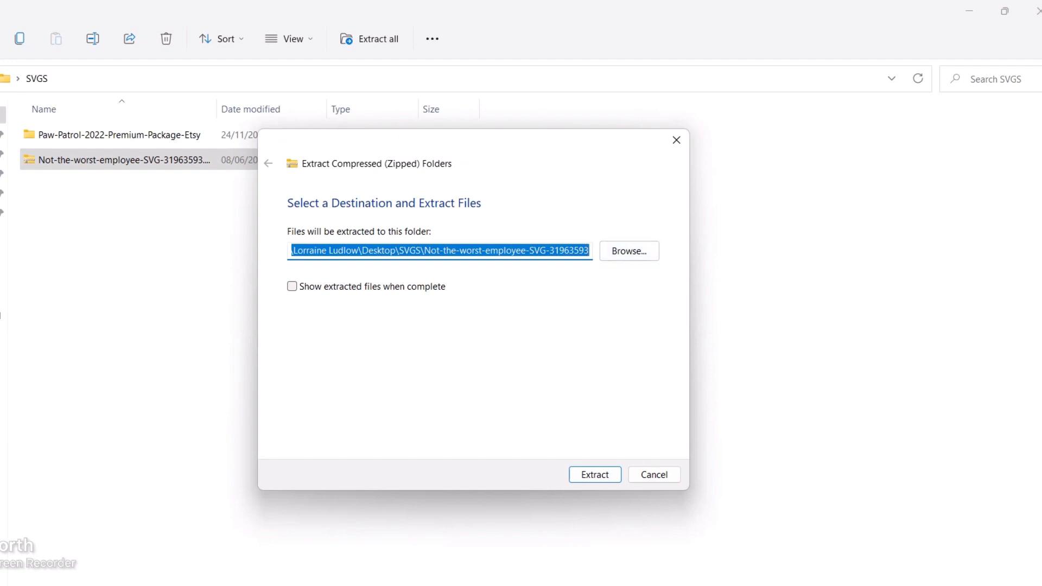
click(594, 475)
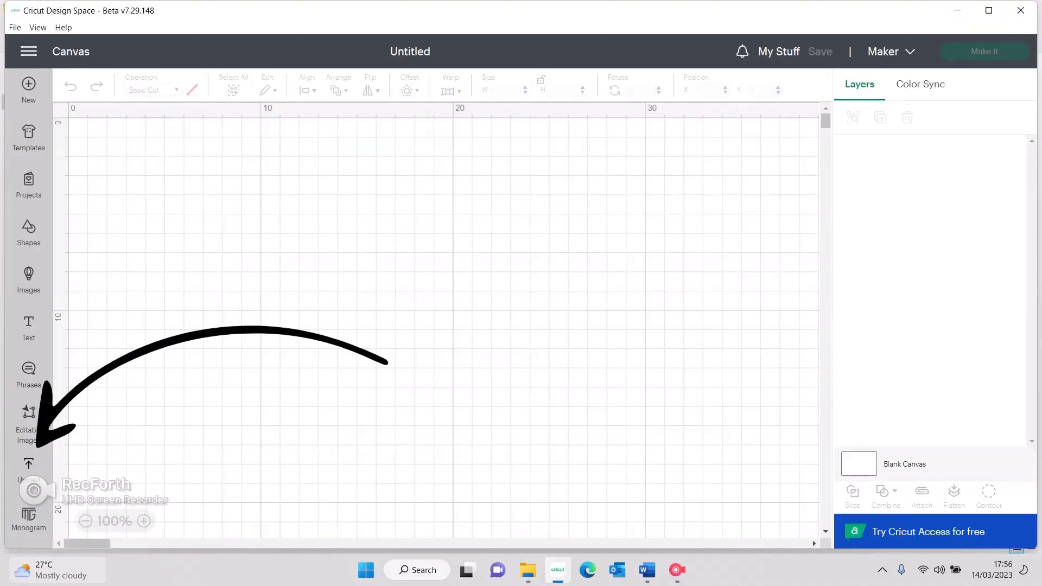
Step: Upload Not the worst employee SVG.svg from the extracted folder as a cut image and add it to the canvas
click(29, 469)
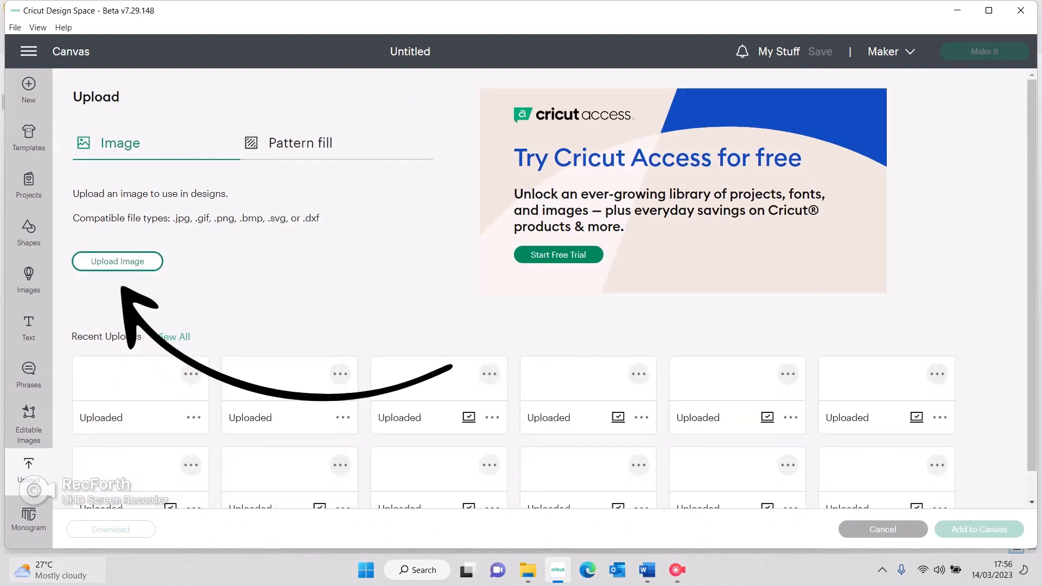
click(117, 261)
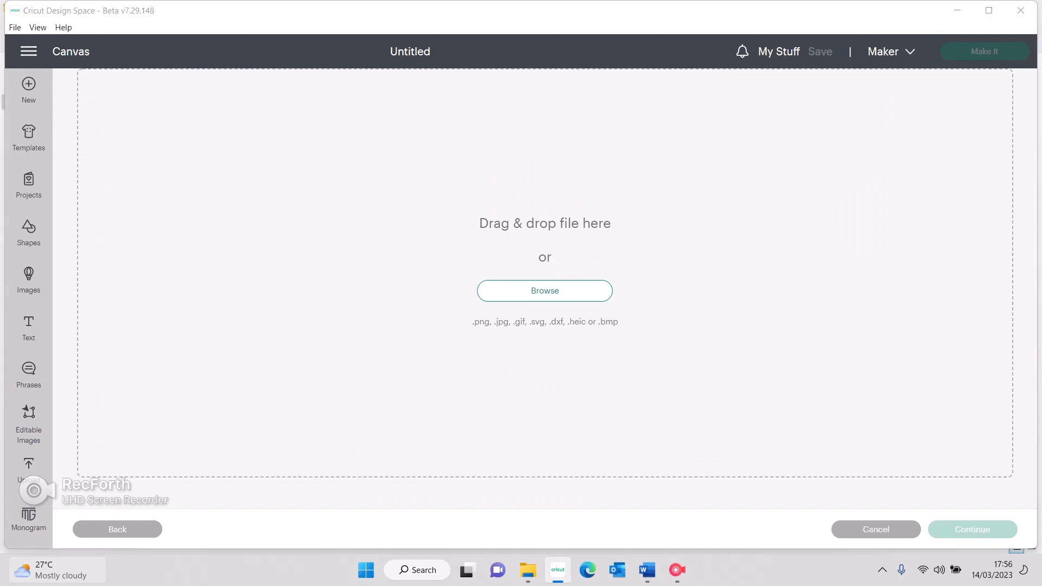
click(545, 290)
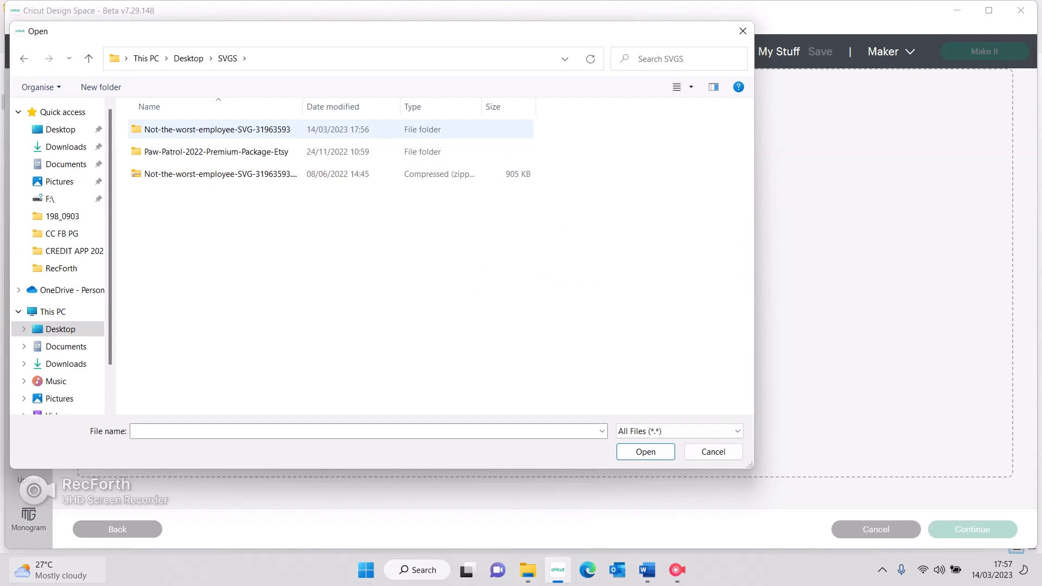
double_click(218, 130)
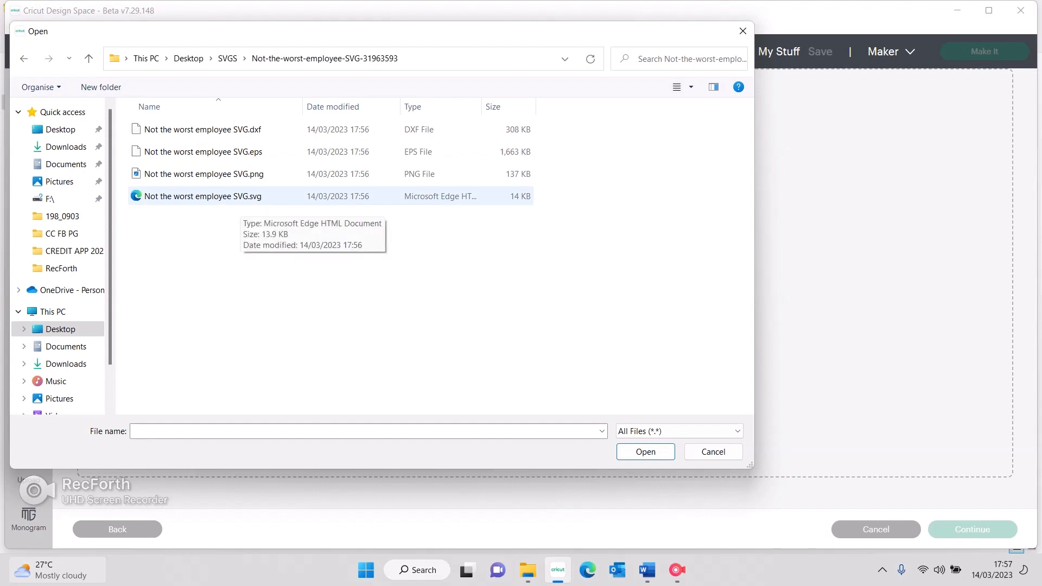
double_click(234, 196)
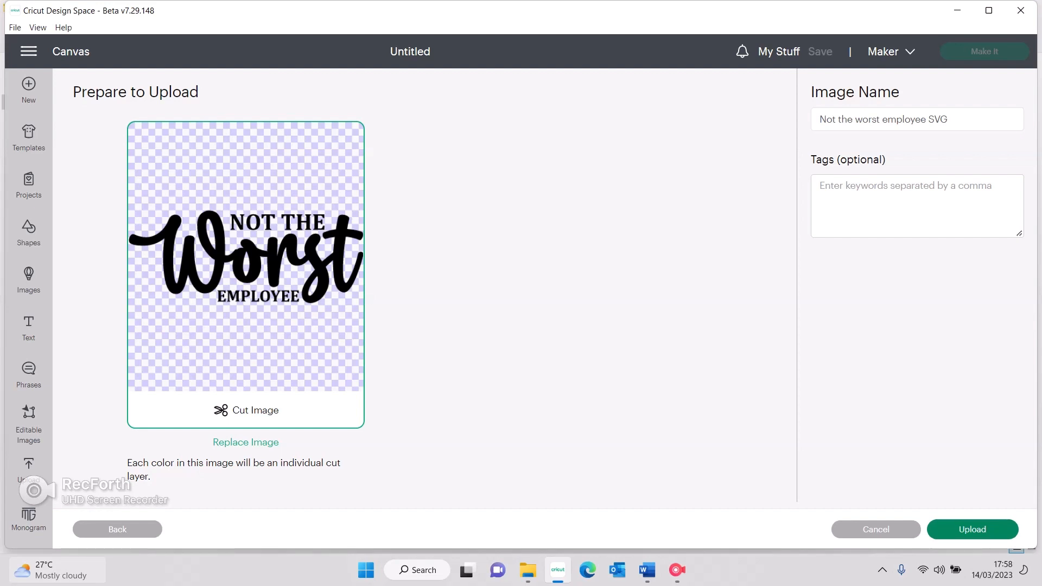
click(972, 529)
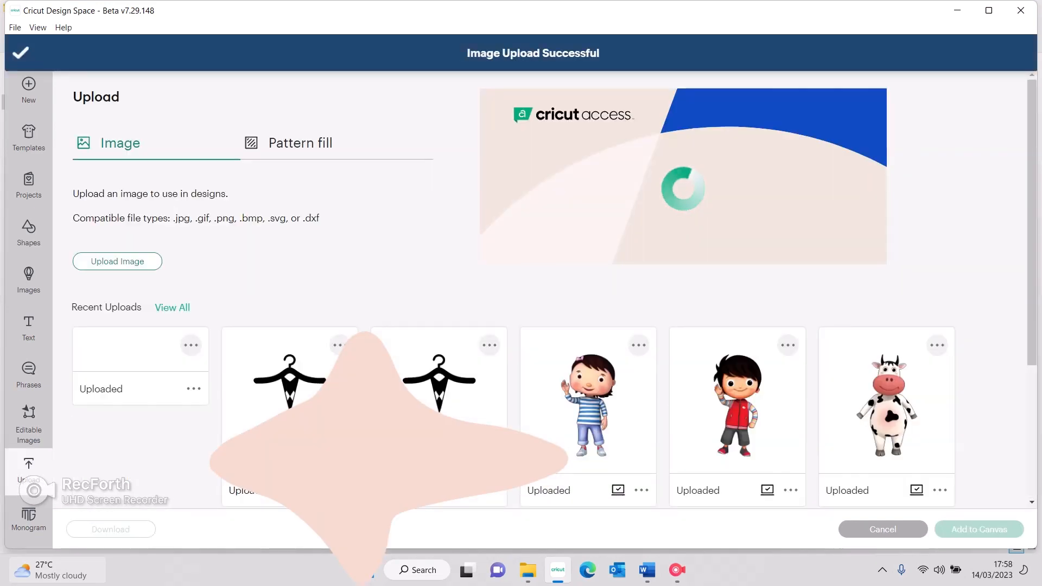
click(141, 434)
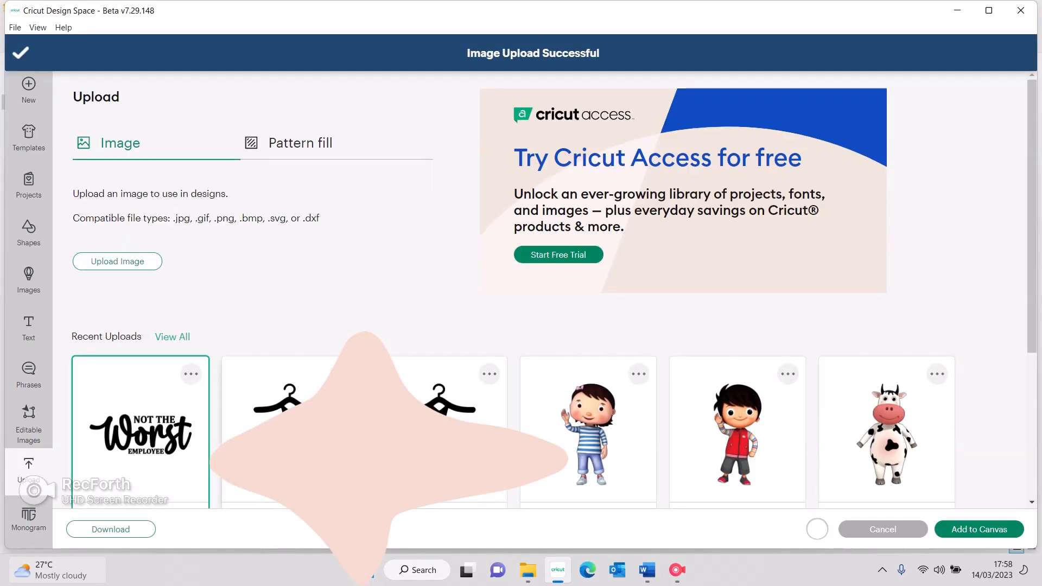
click(979, 530)
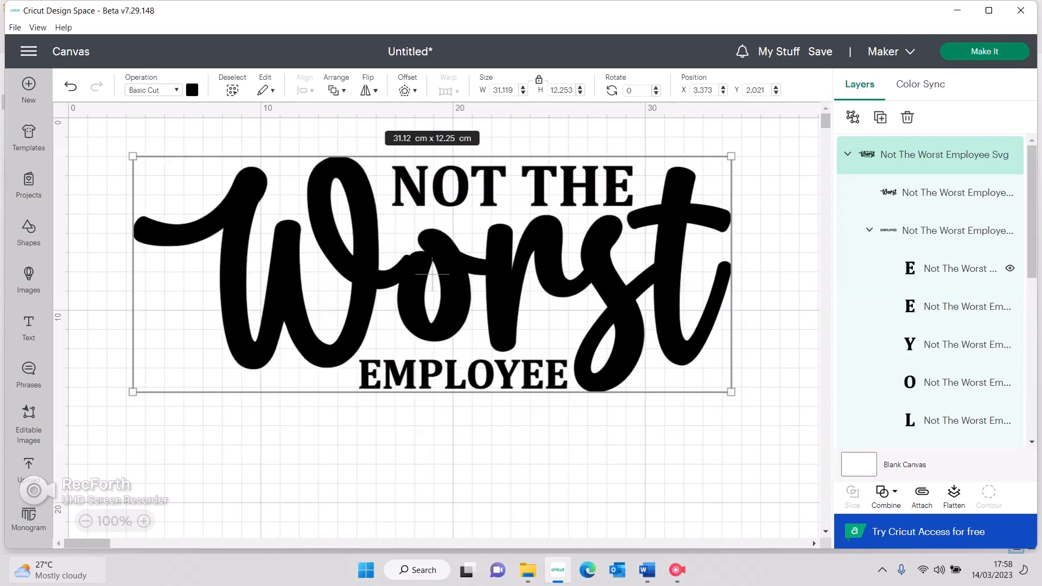
Step: Select the whole EMPLOYEE word group in the design and change its material color to red
click(955, 268)
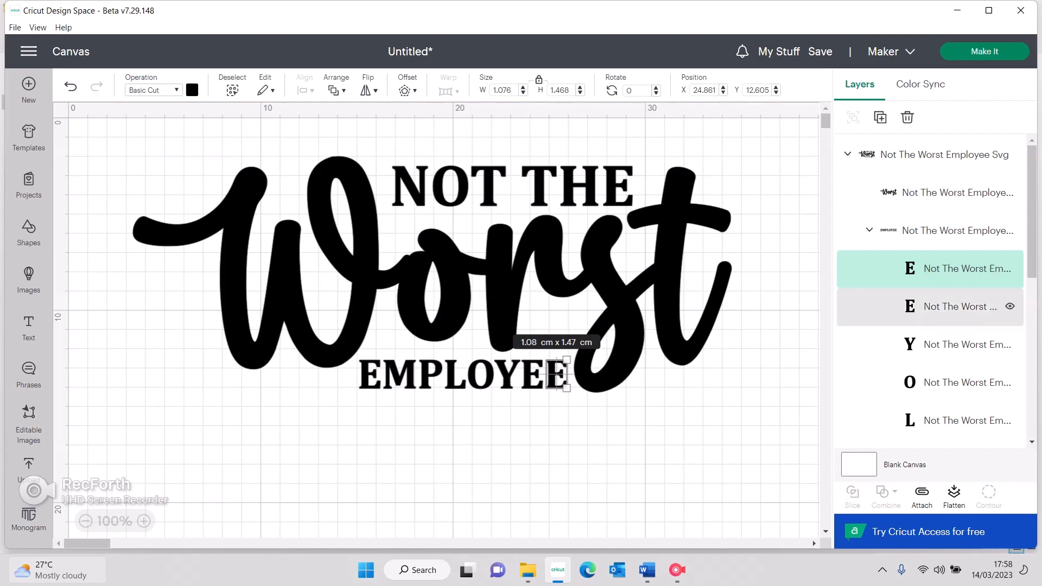
click(540, 374)
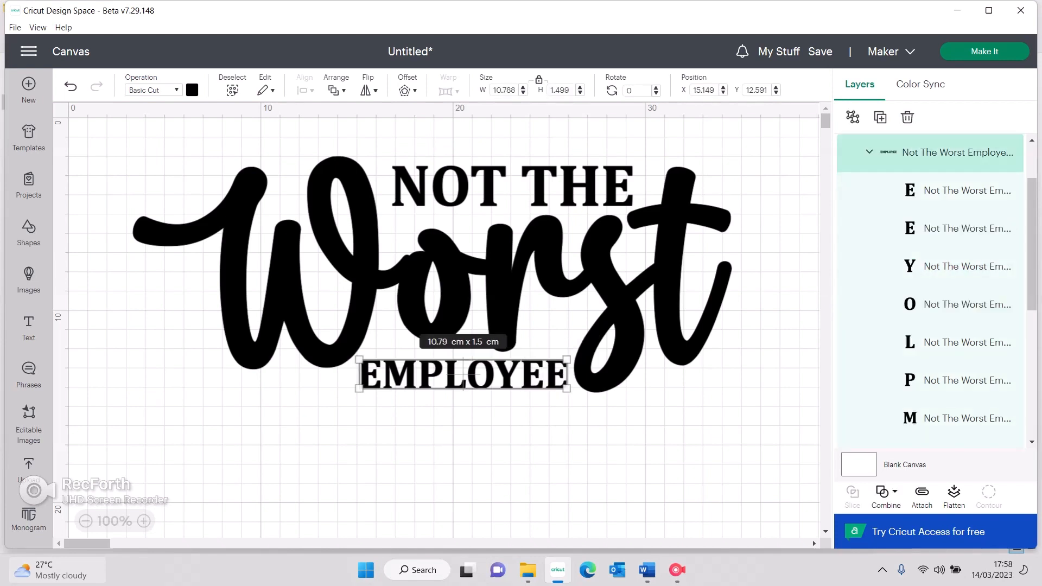
click(192, 90)
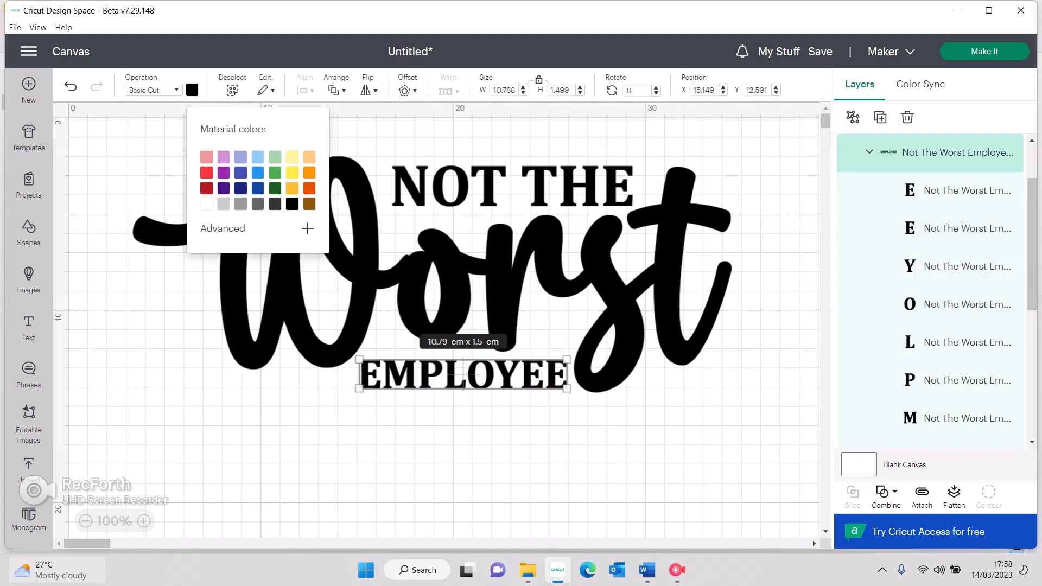
click(206, 173)
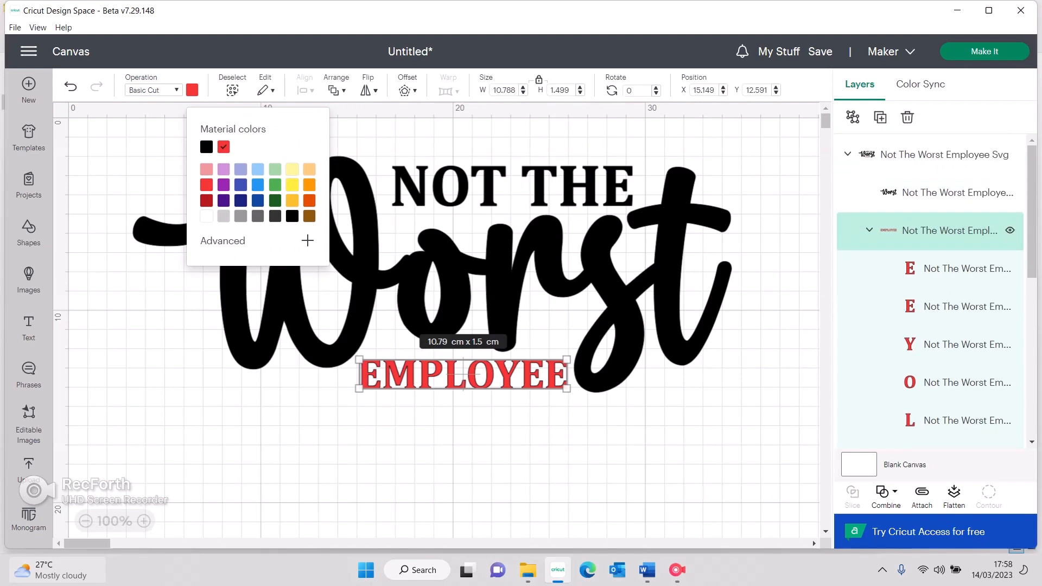
Step: Recolor the NOT THE word group with the same red used for EMPLOYEE
click(946, 192)
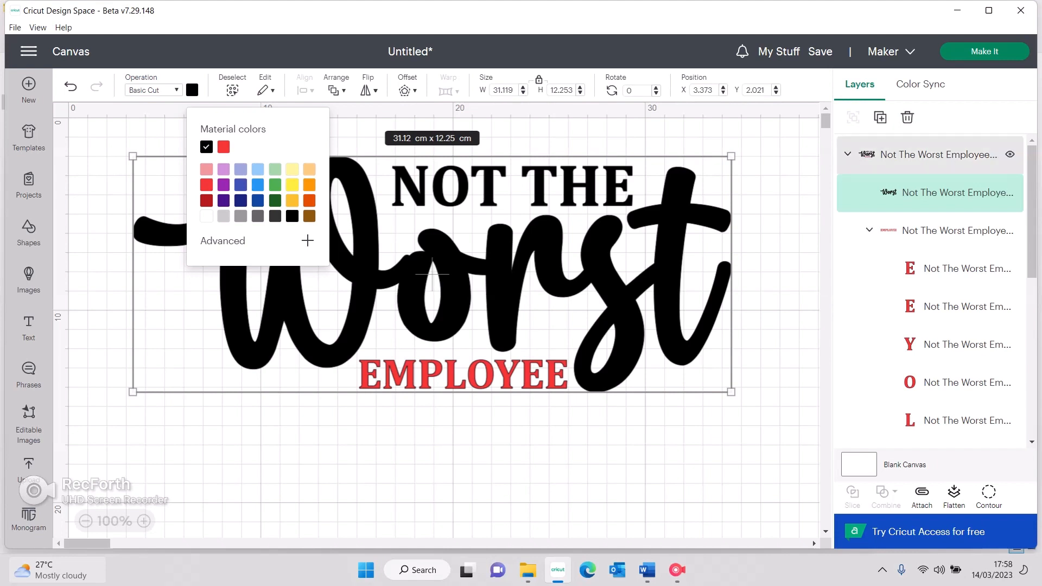
scroll(931, 288, down, 5)
click(955, 197)
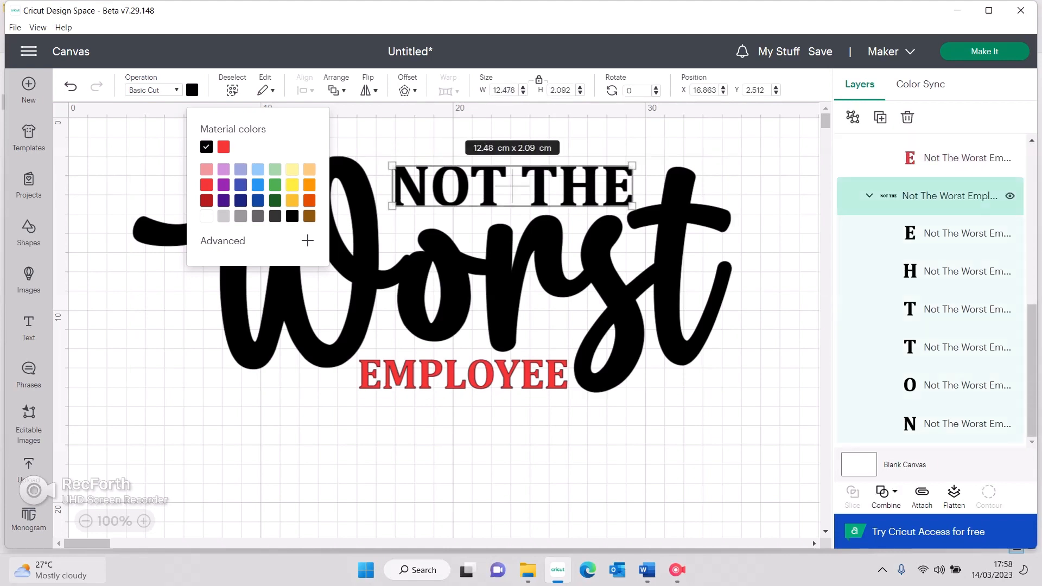
click(223, 147)
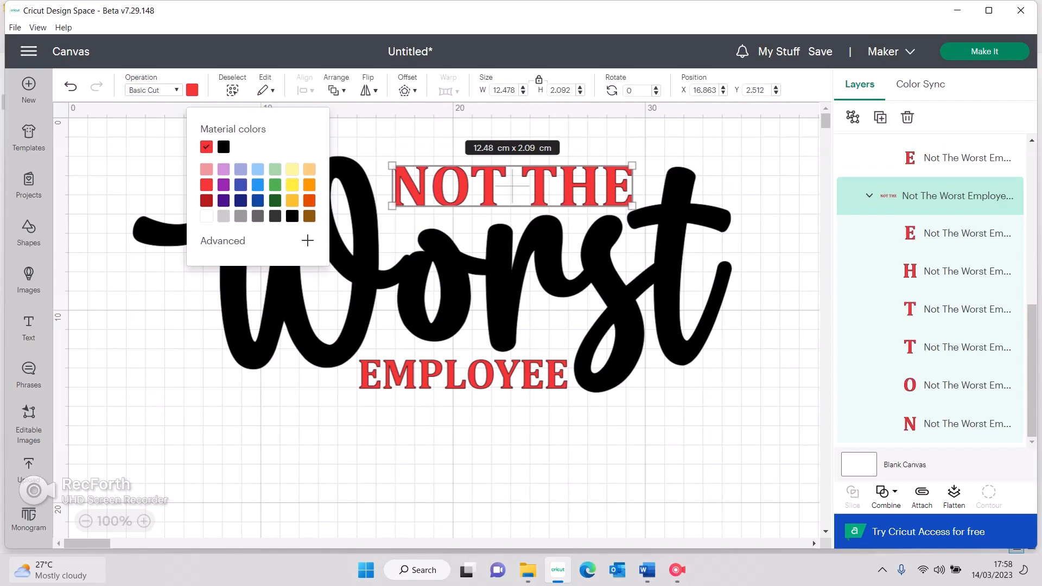
key(Escape)
Step: Change the material color of the Worst script layer to dark blue
key(ctrl+a)
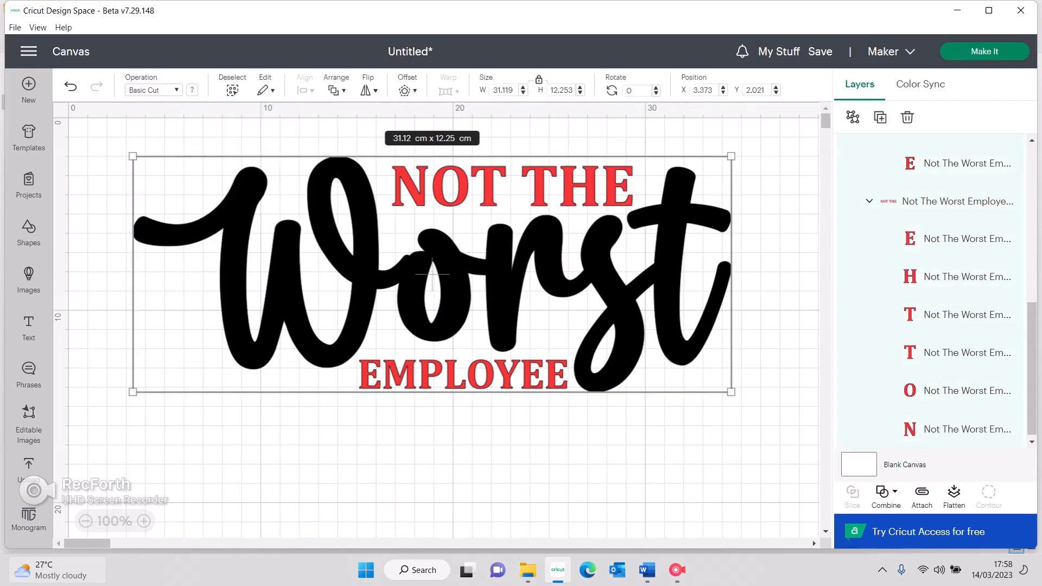
scroll(955, 218, up, 2)
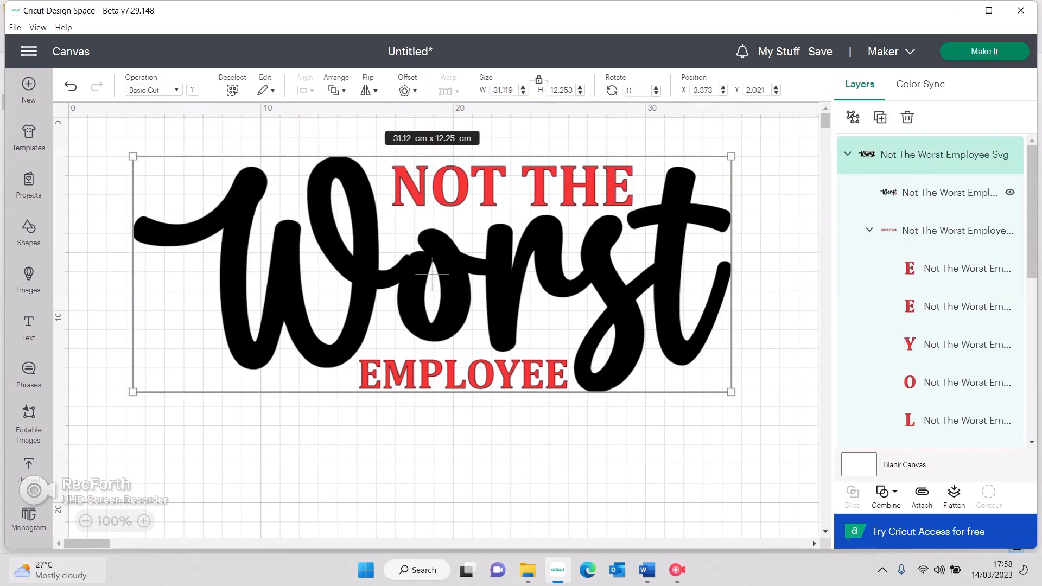
click(956, 193)
click(193, 90)
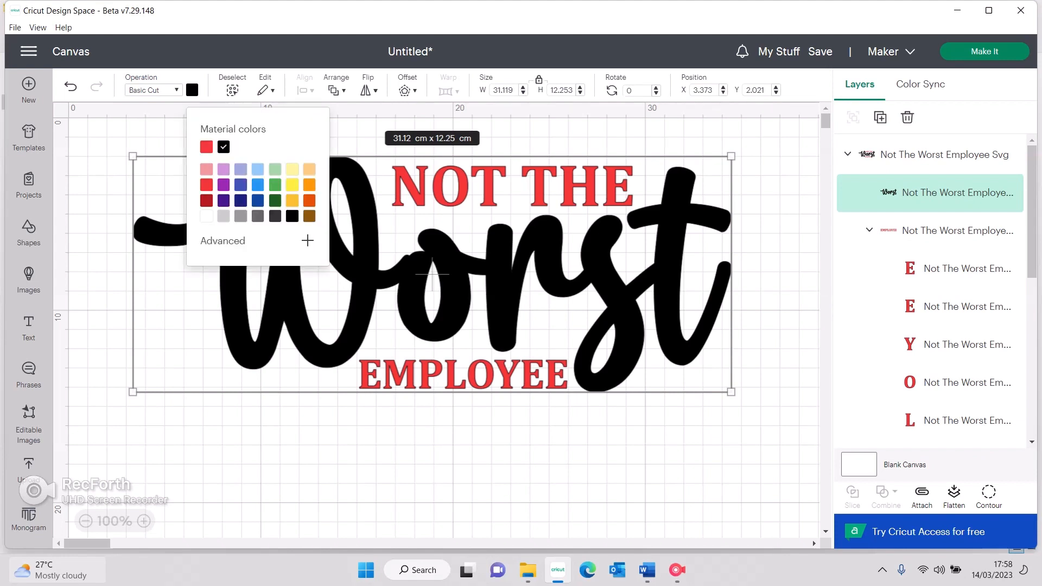
click(240, 201)
click(740, 151)
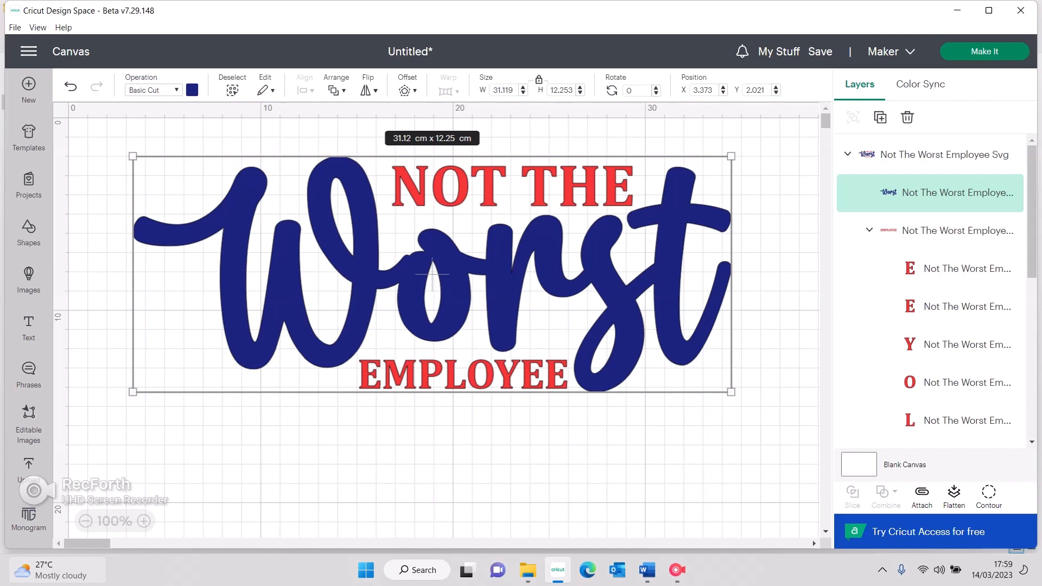
Step: Delete the Worst layer and the remaining NOT THE and EMPLOYEE group to clear the canvas
key(Delete)
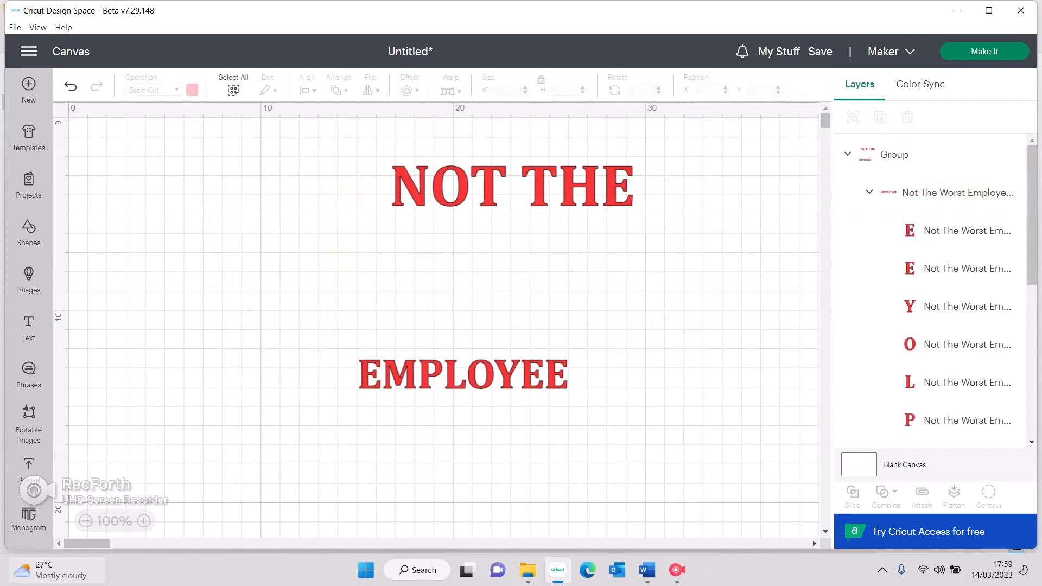
drag(711, 194, 376, 412)
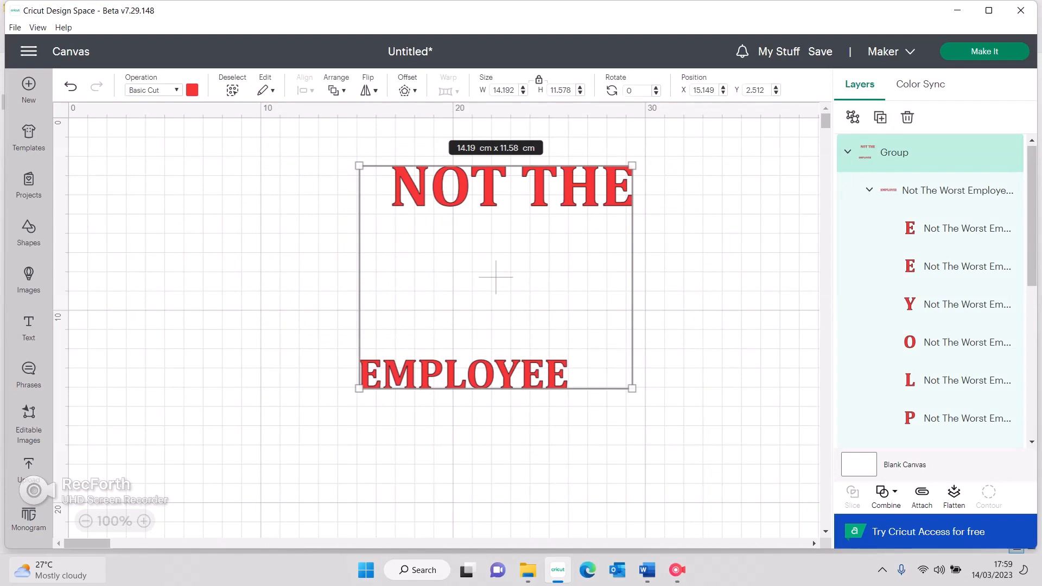
key(Delete)
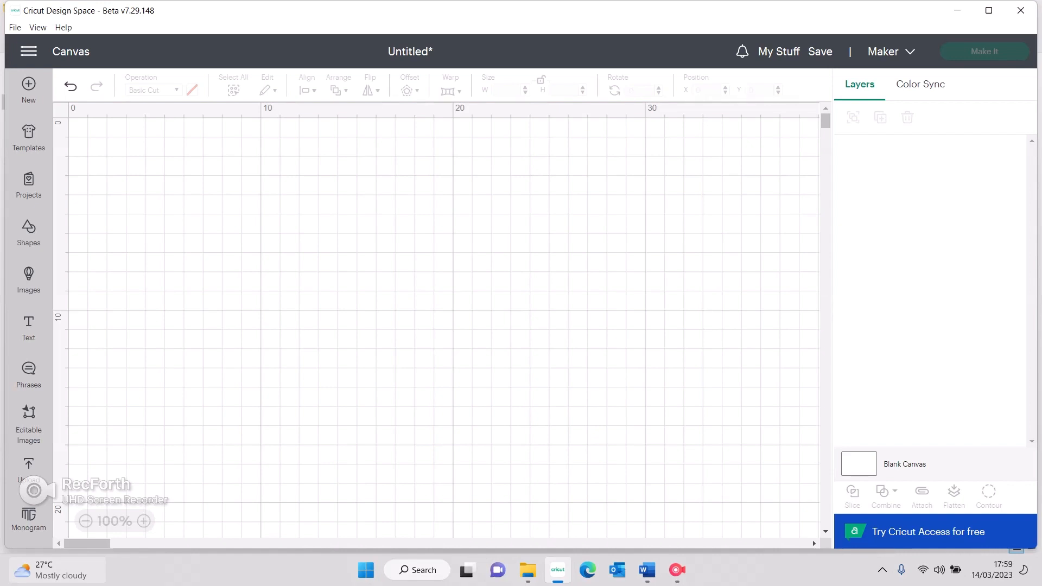
Step: Find the 1329_A3_gable_box_b template among all uploaded images, add it to the canvas and return to the canvas
click(28, 470)
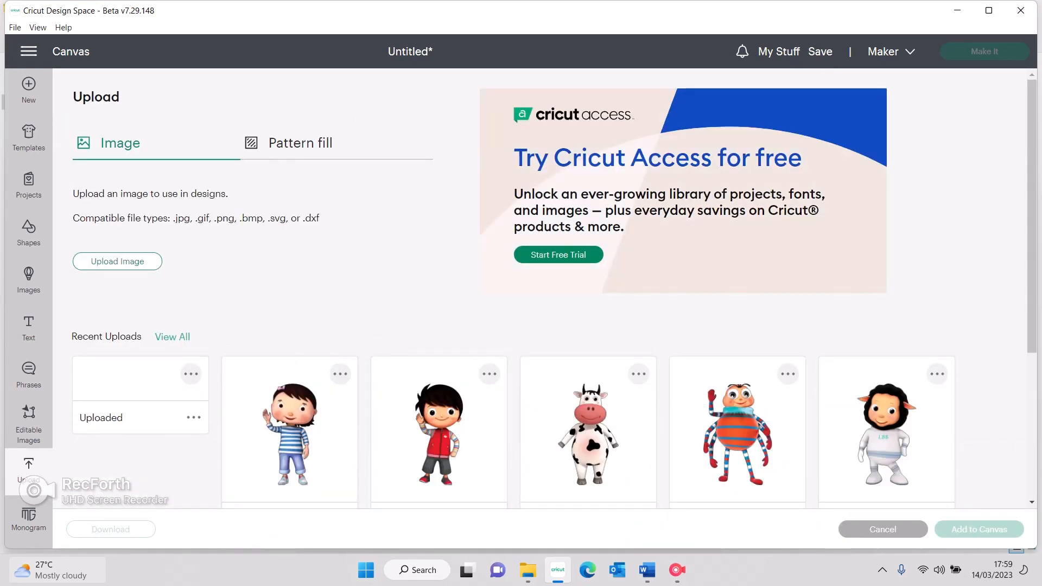
scroll(513, 303, down, 4)
scroll(438, 218, up, 3)
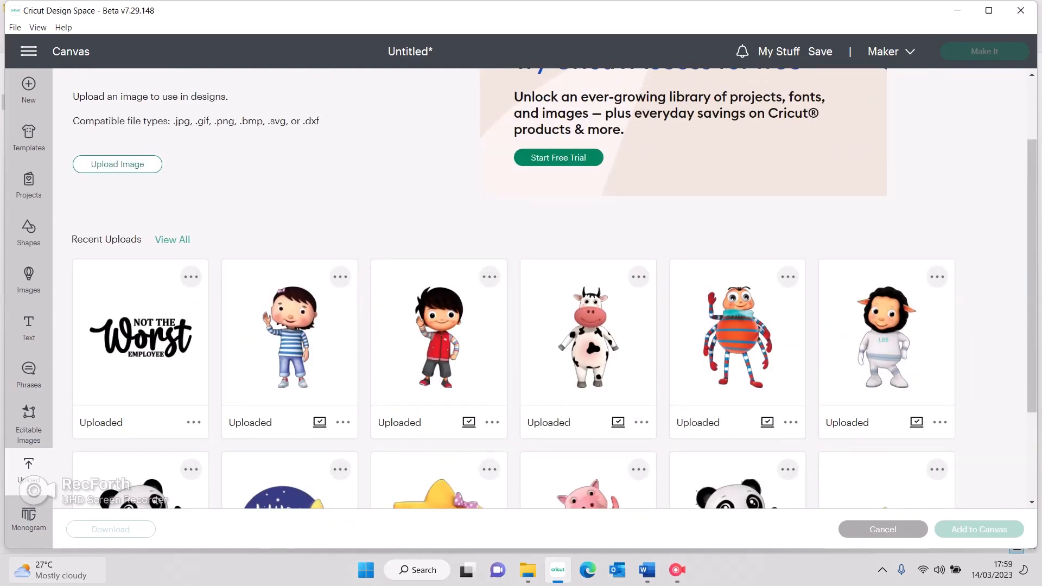
click(173, 240)
scroll(521, 304, down, 2)
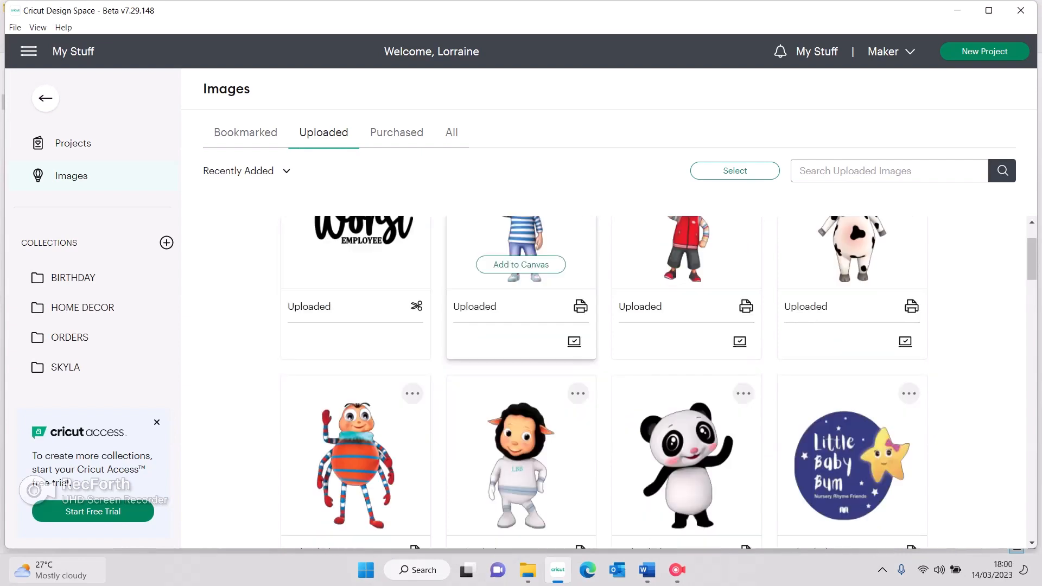
scroll(521, 272, down, 15)
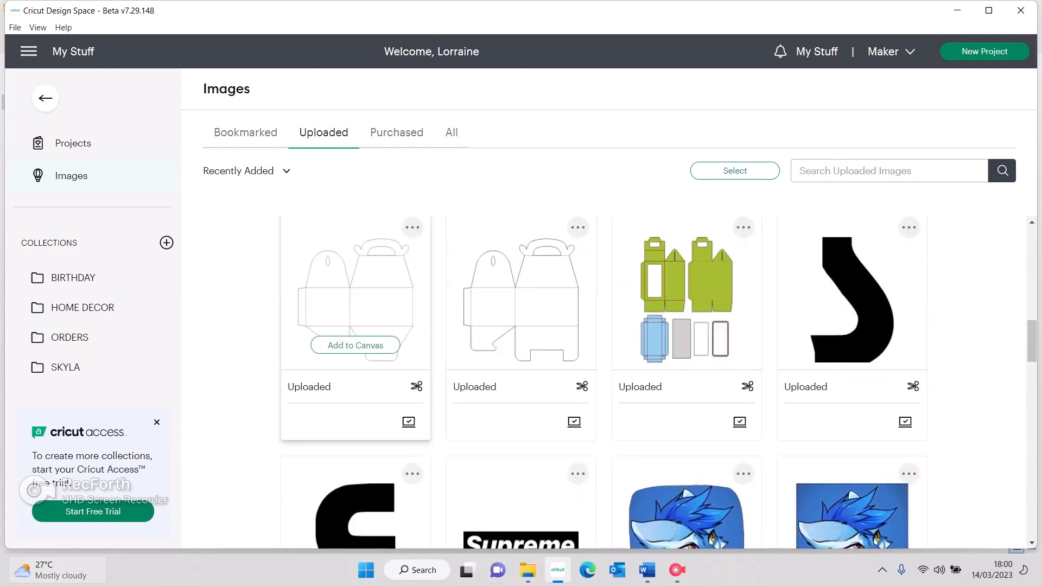
click(356, 345)
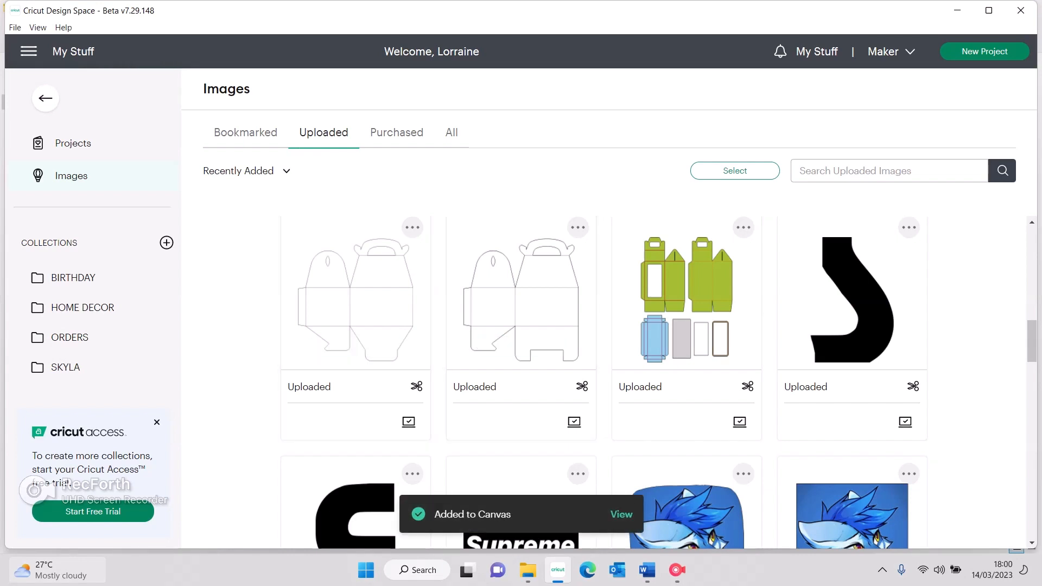
scroll(521, 380, up, 4)
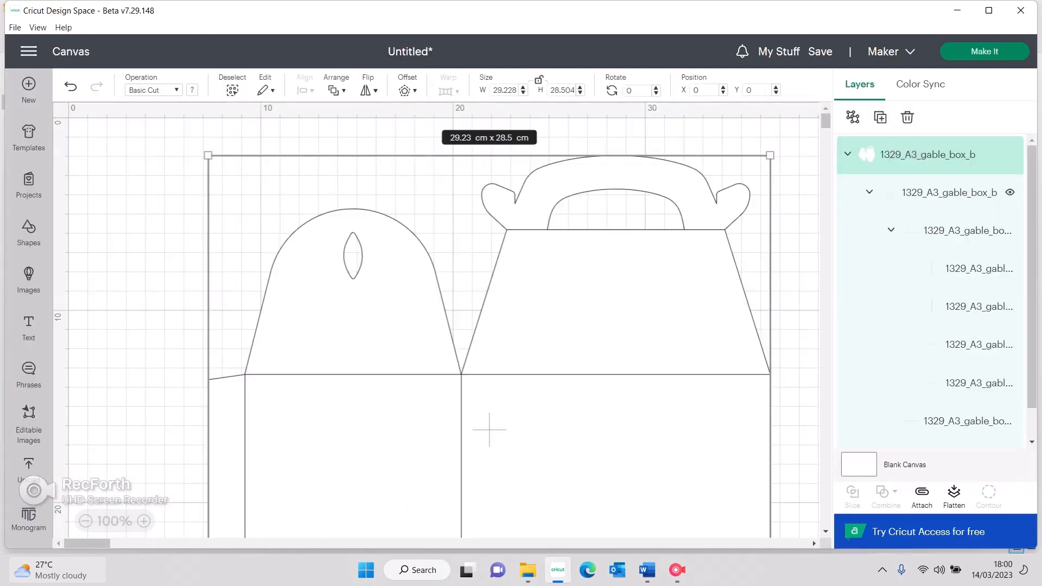
Step: Try to remove the gable box's inner fold lines by deleting their nested layer group
click(949, 193)
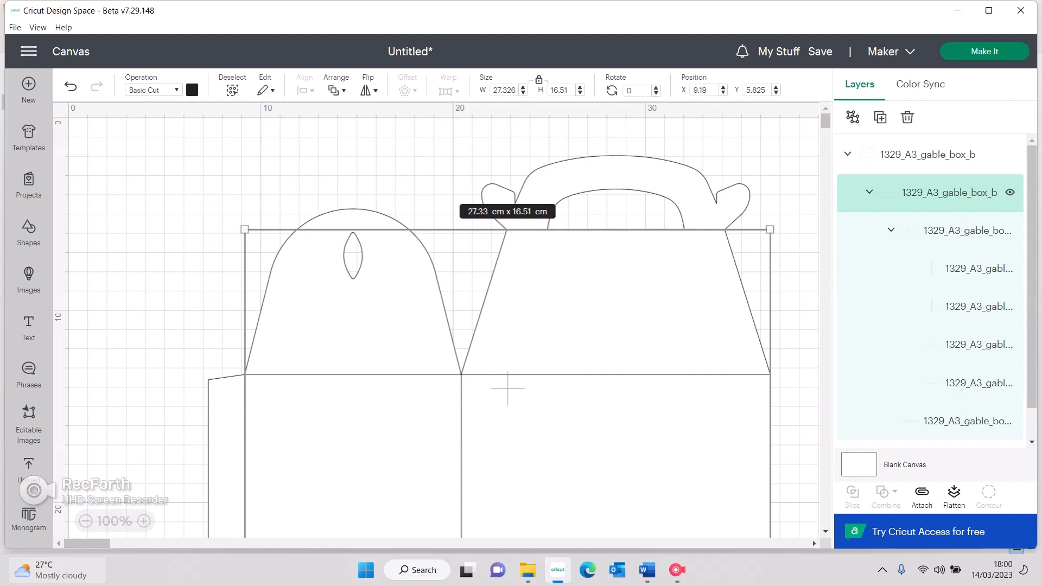
click(508, 461)
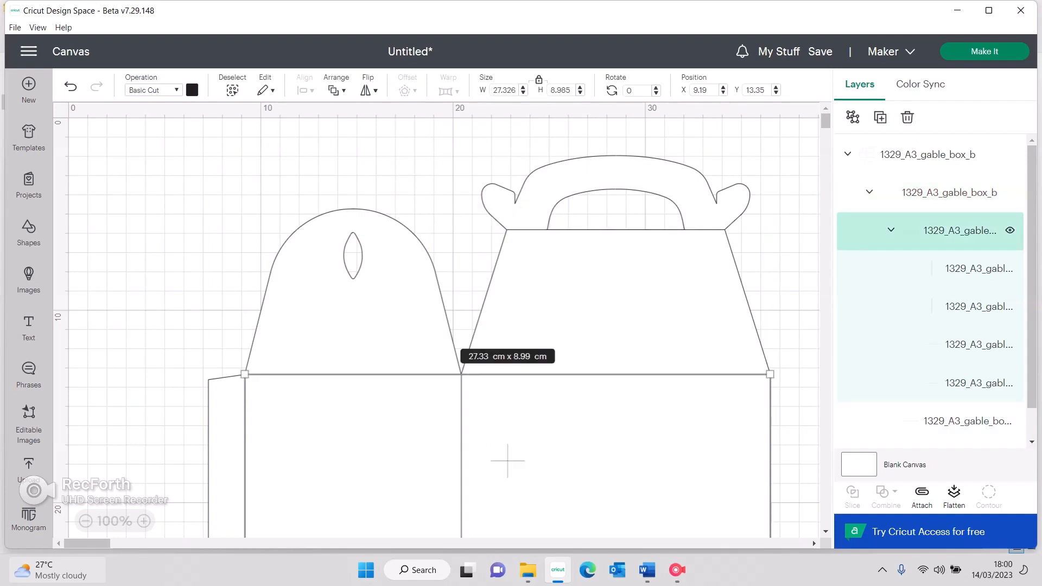
scroll(443, 328, down, 1)
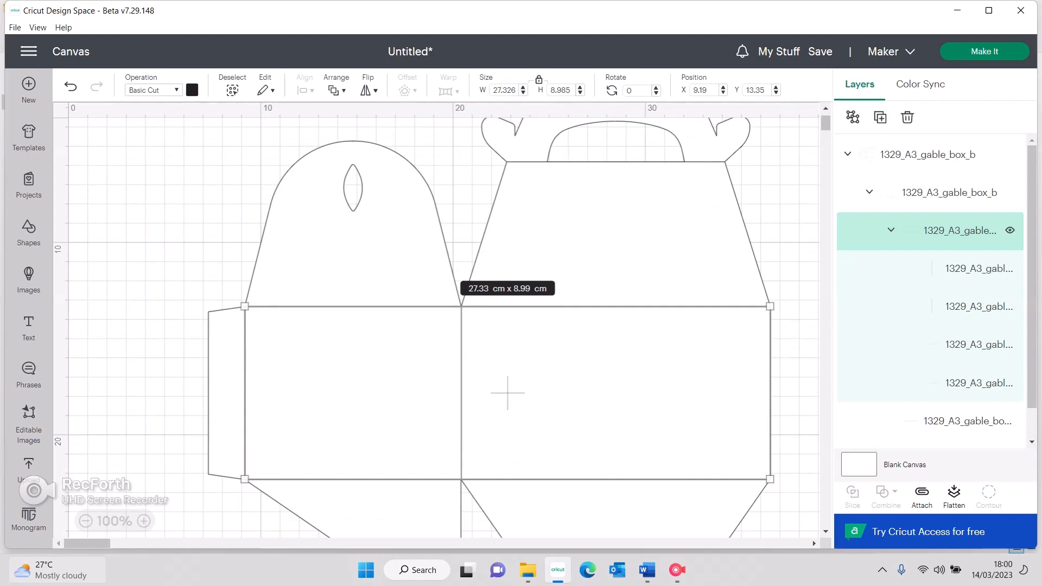
key(Delete)
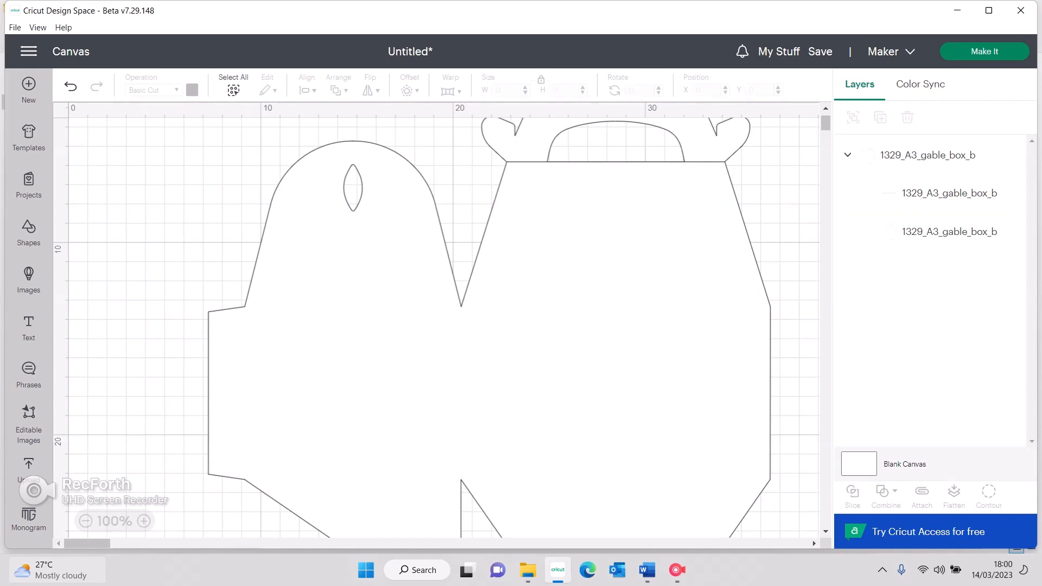
Step: Undo the fold-line deletion and the insertion of the gable box template
key(ctrl+z)
key(ctrl+z)
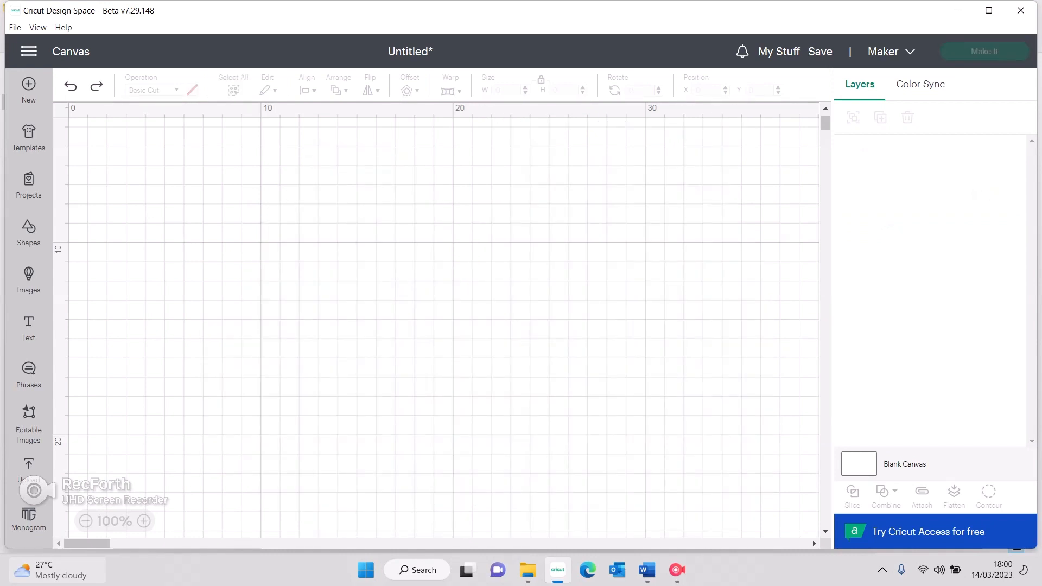
key(ctrl+y)
key(ctrl+z)
Step: Find the 1329_A3_gable_box_b template among all uploaded images and add it to the empty canvas again
click(29, 469)
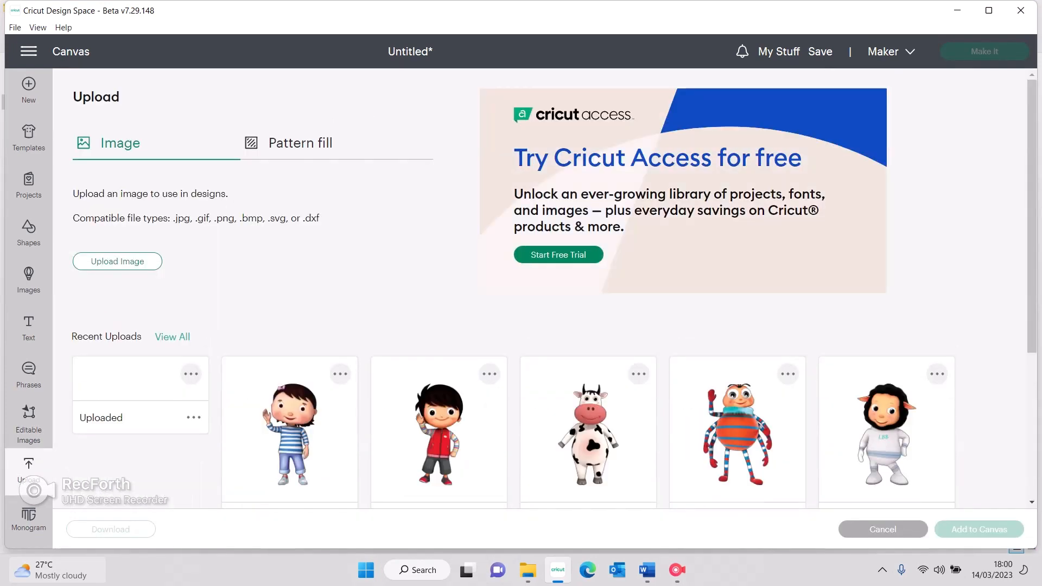
click(172, 337)
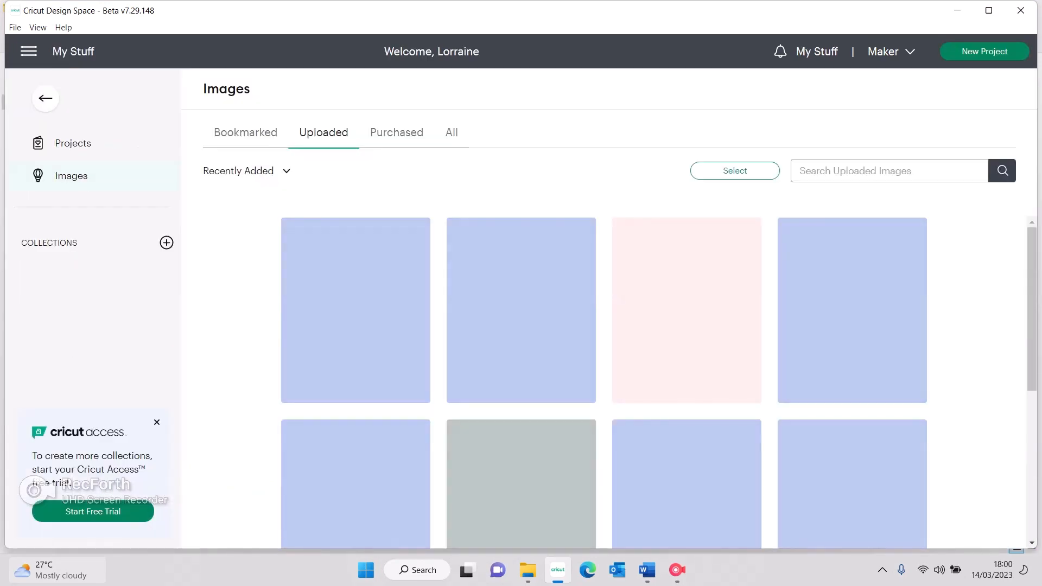
scroll(687, 272, down, 7)
scroll(687, 369, down, 8)
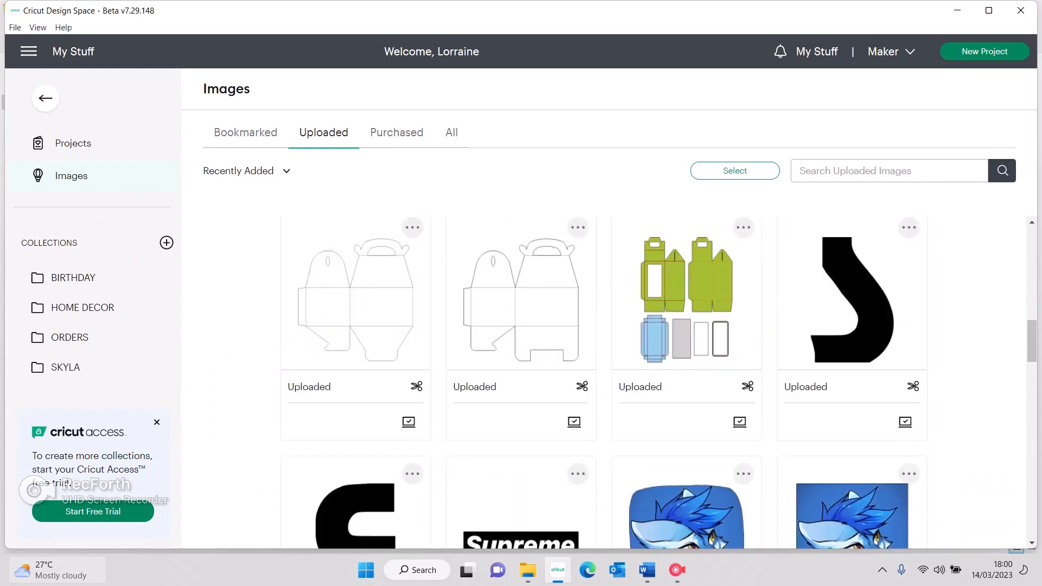
scroll(686, 380, up, 3)
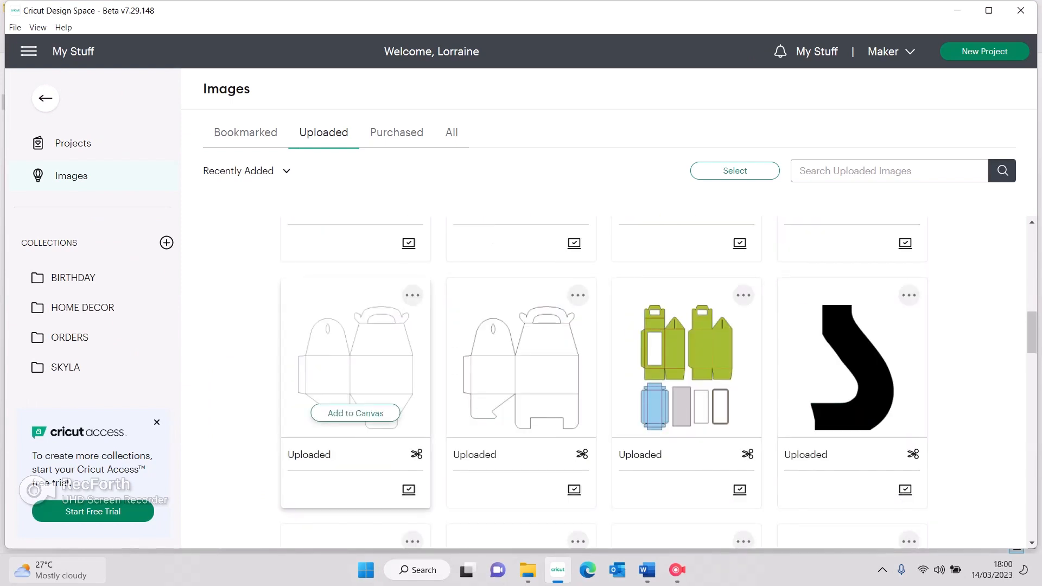
click(356, 413)
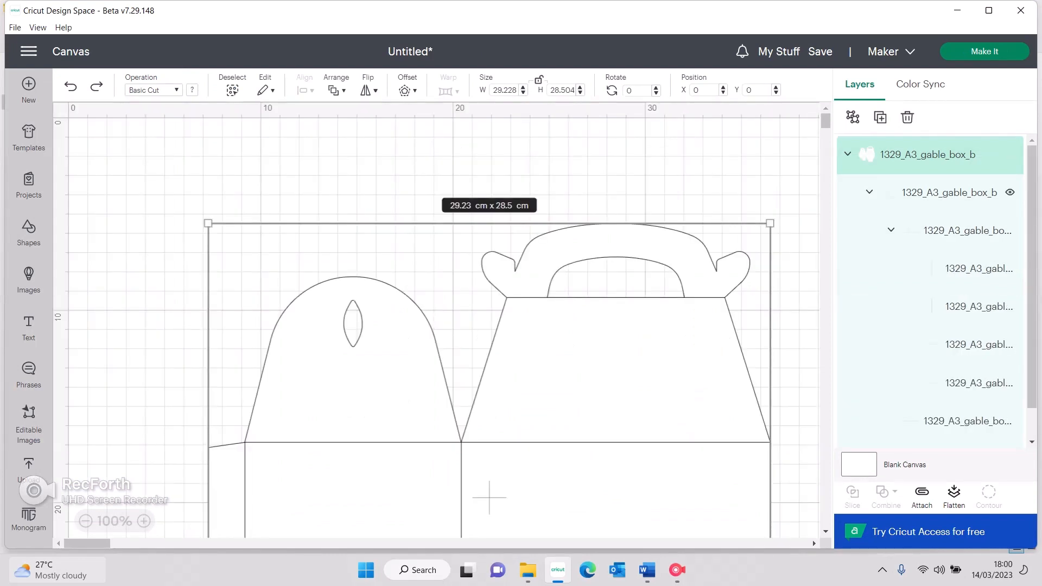
Step: Change the operation of the nested group holding the gable box's central fold lines from Basic Cut to Score
click(949, 192)
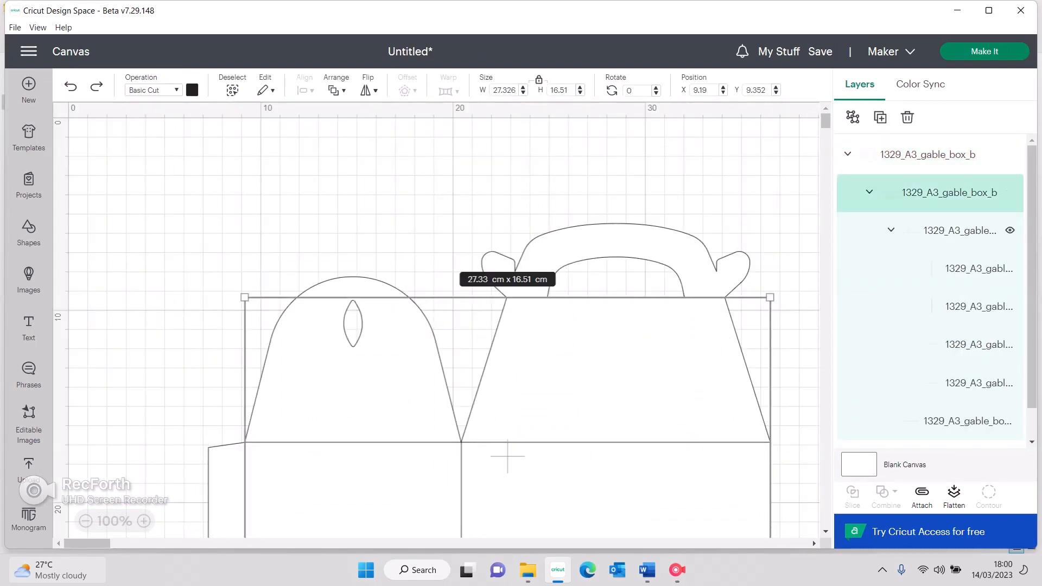
click(958, 230)
scroll(957, 231, down, 1)
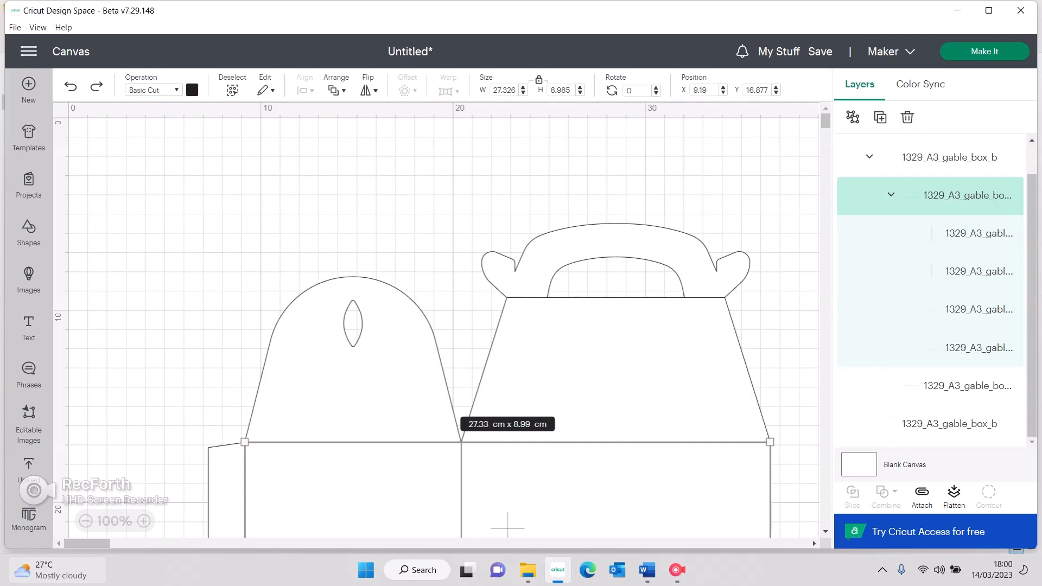
click(154, 90)
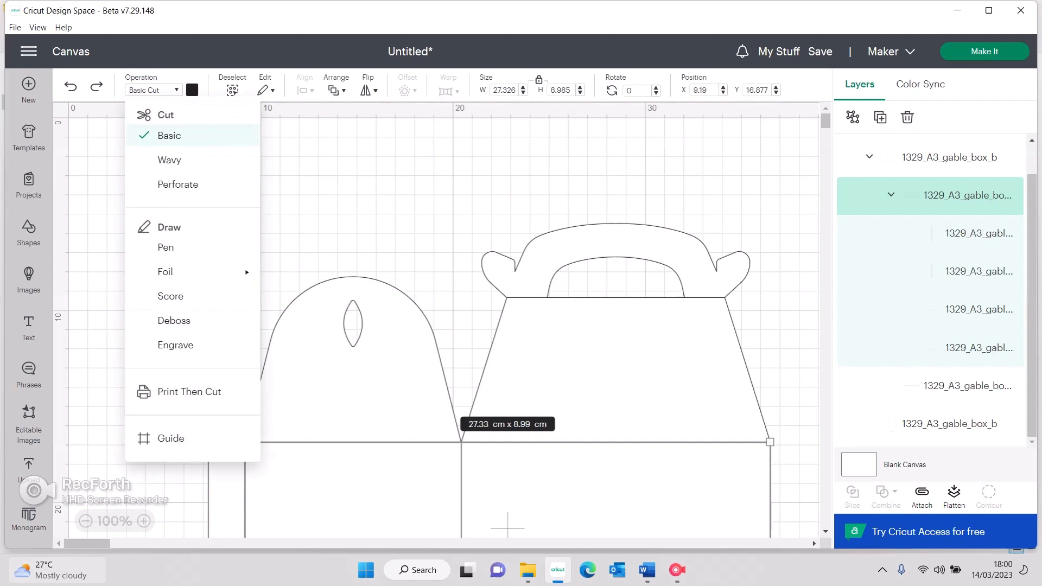
click(171, 295)
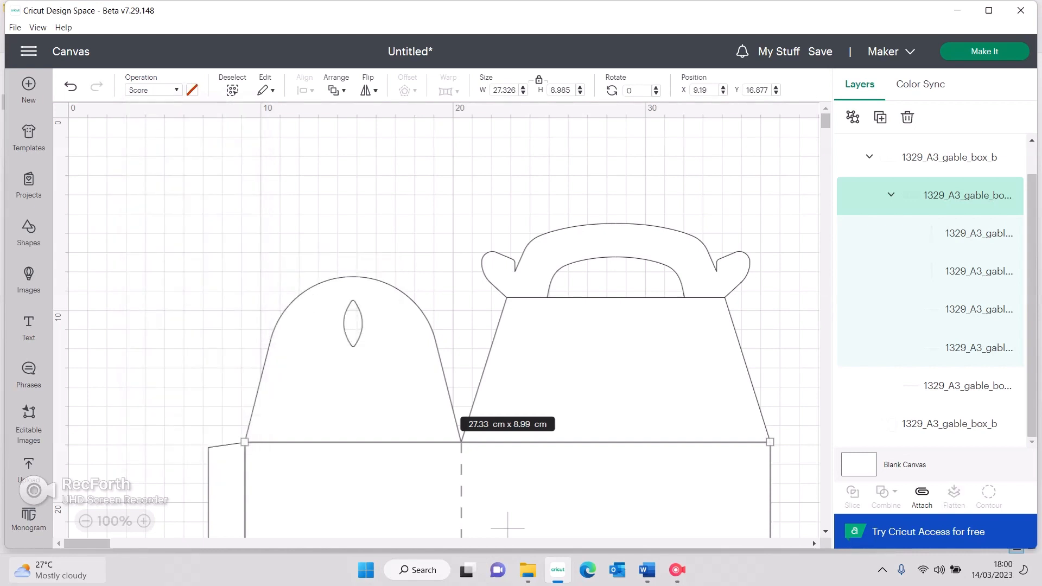
click(797, 348)
drag(1032, 269, 1032, 234)
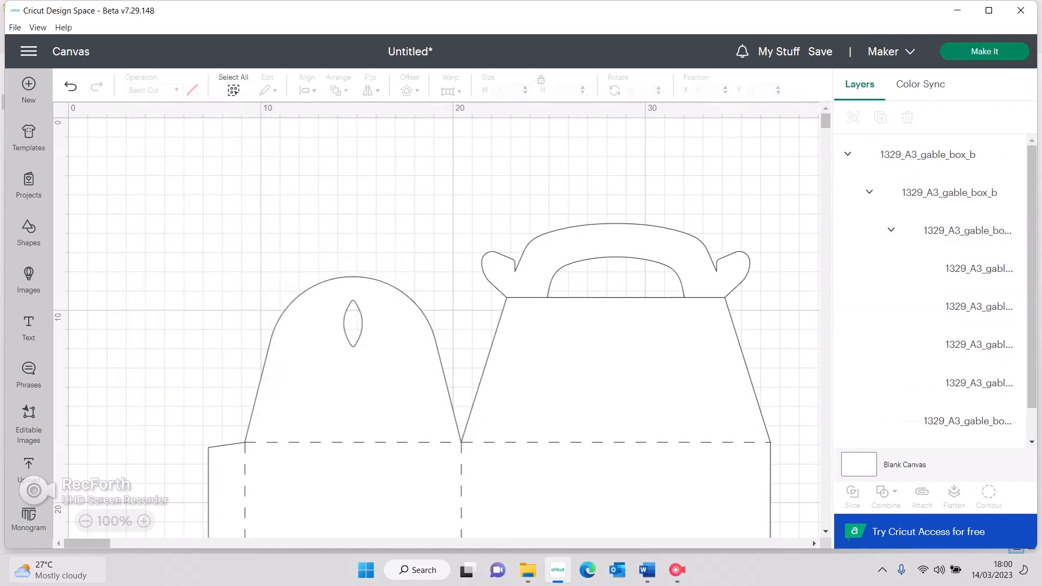
Step: Attach all the gable box layers together and move the box to the canvas's upper edge, about X 4.8 and Y 0 cm
mouse_move(317, 166)
mouse_down()
mouse_move(637, 365)
mouse_move(715, 457)
mouse_up()
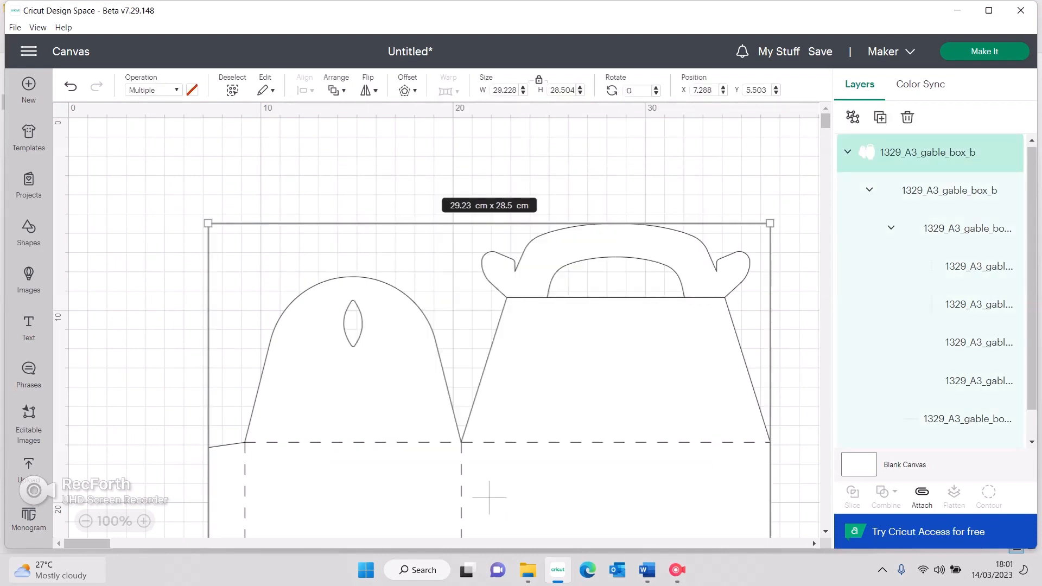
click(922, 494)
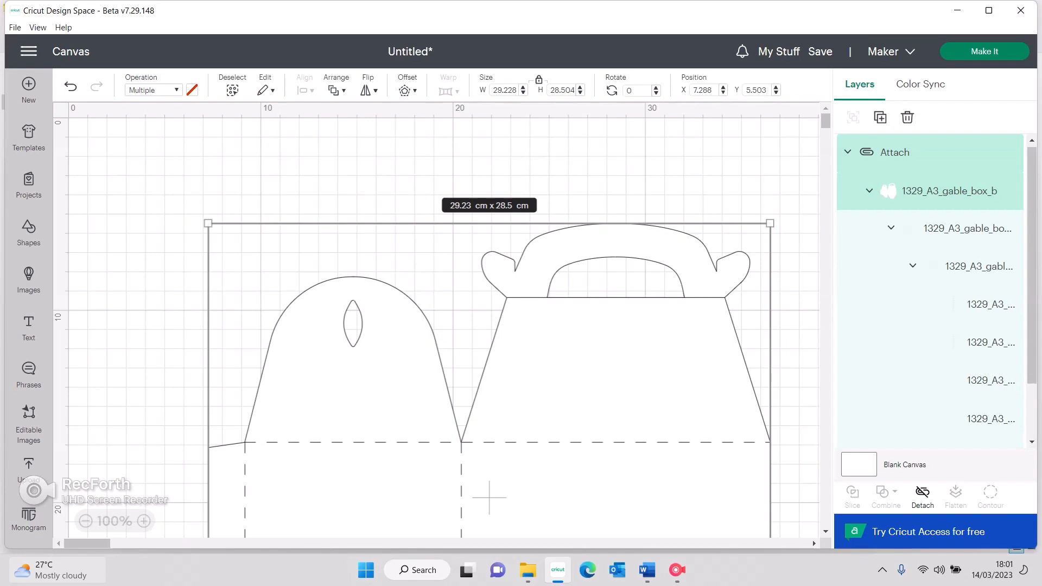
drag(489, 497, 441, 391)
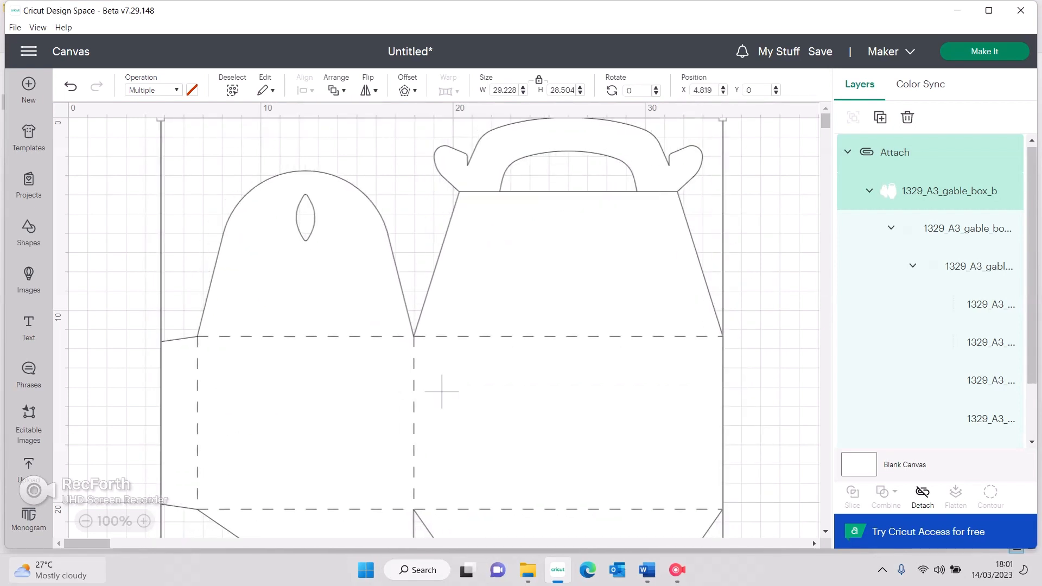
click(775, 239)
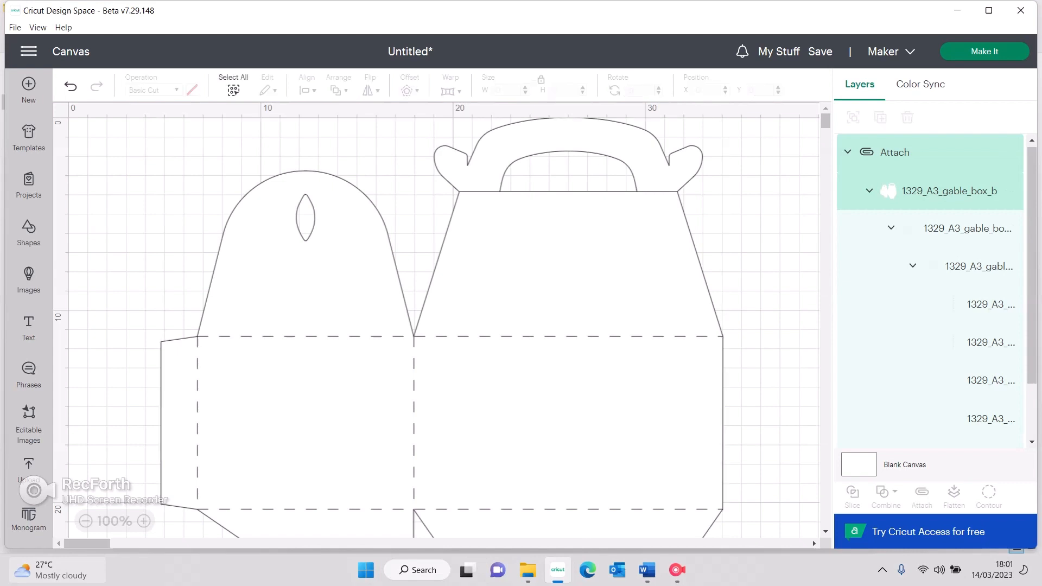
Step: Change the material color of the gable box's outline layer to light pink
click(870, 192)
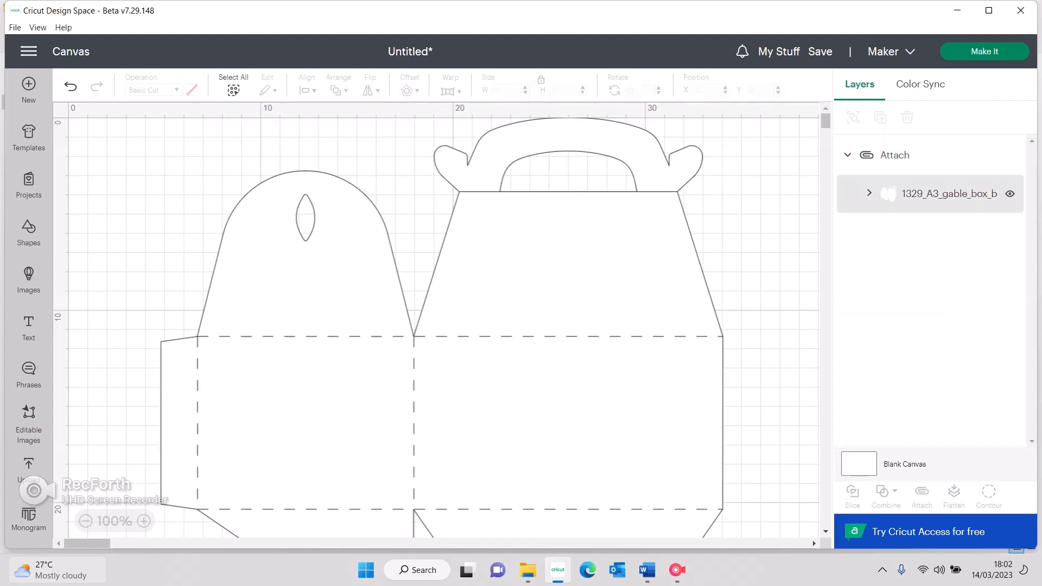
click(869, 194)
click(960, 233)
scroll(960, 239, down, 1)
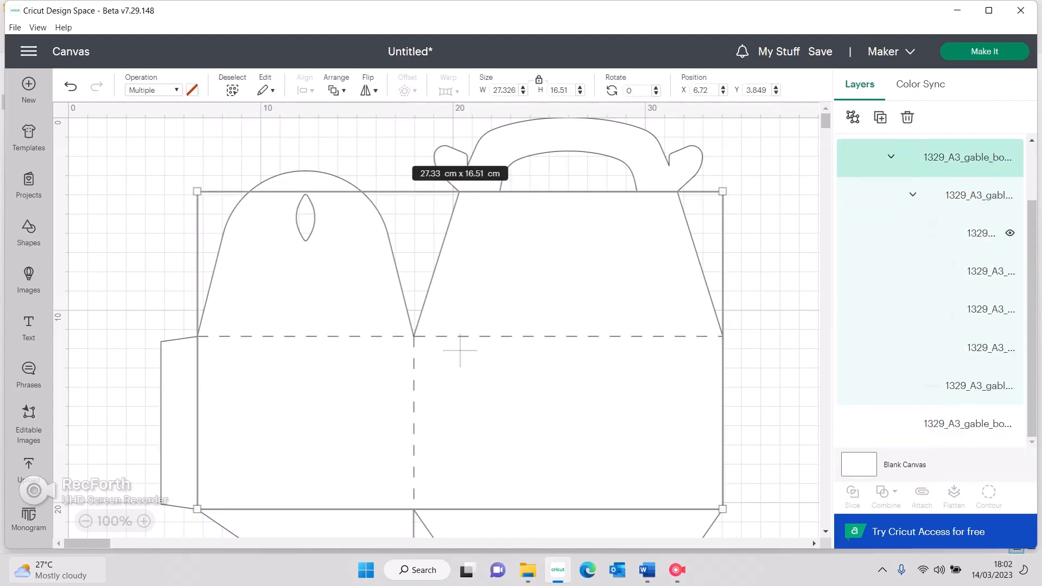
click(956, 424)
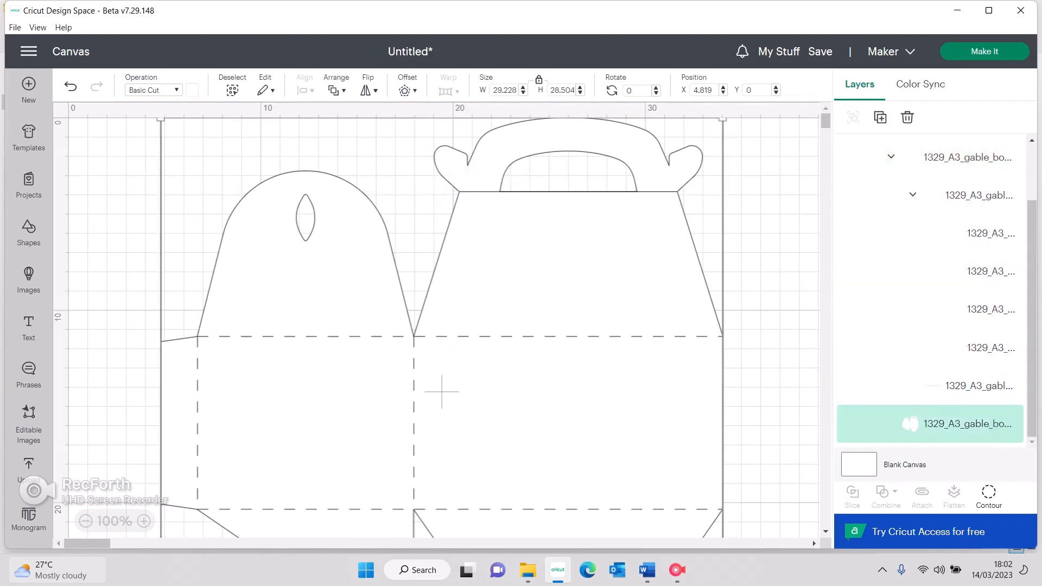
click(192, 90)
click(207, 169)
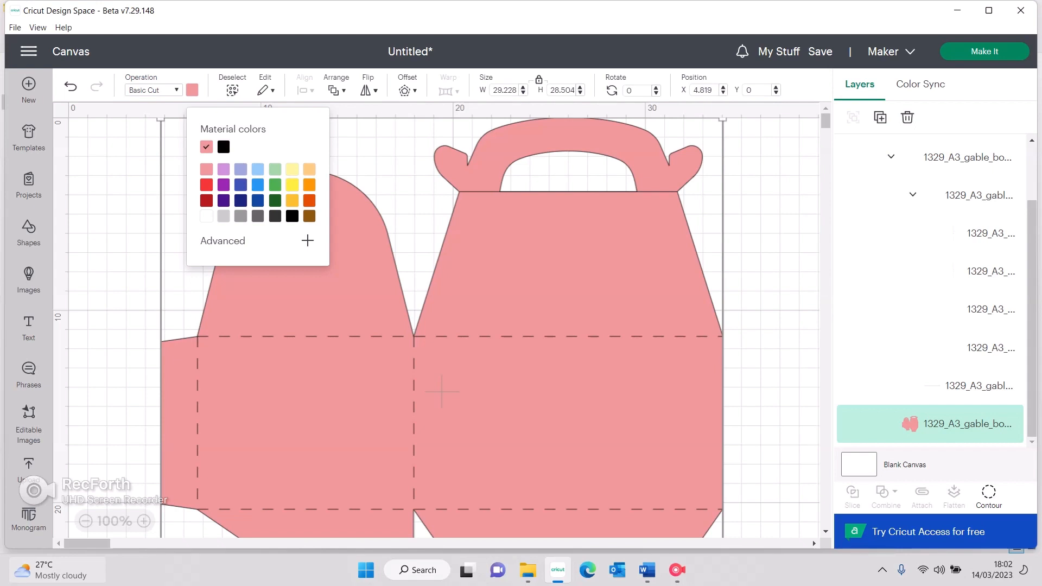
click(122, 228)
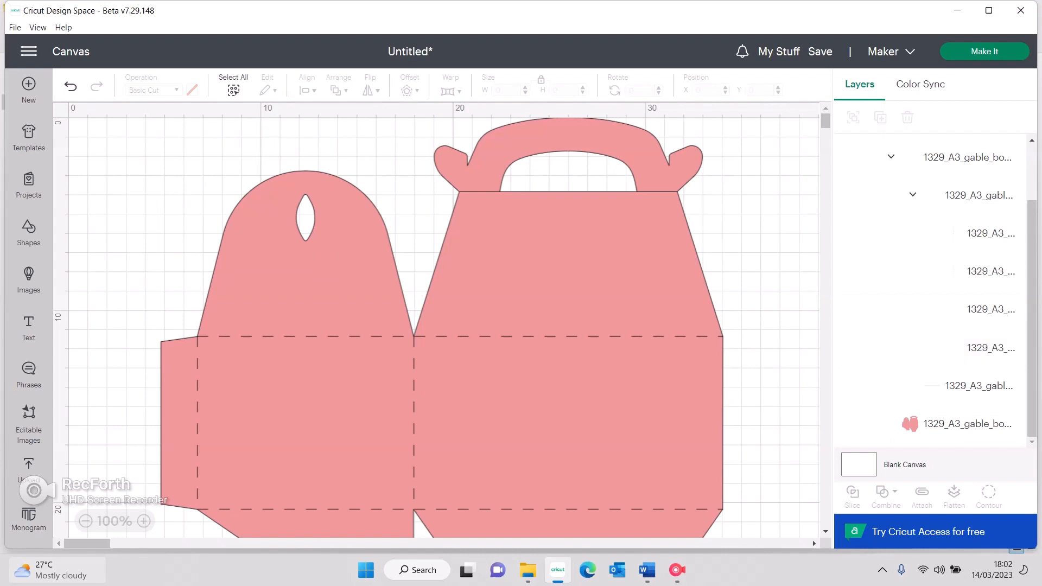
Step: Preview how the attached gable box is laid out on the cutting mat and return to the canvas
click(442, 391)
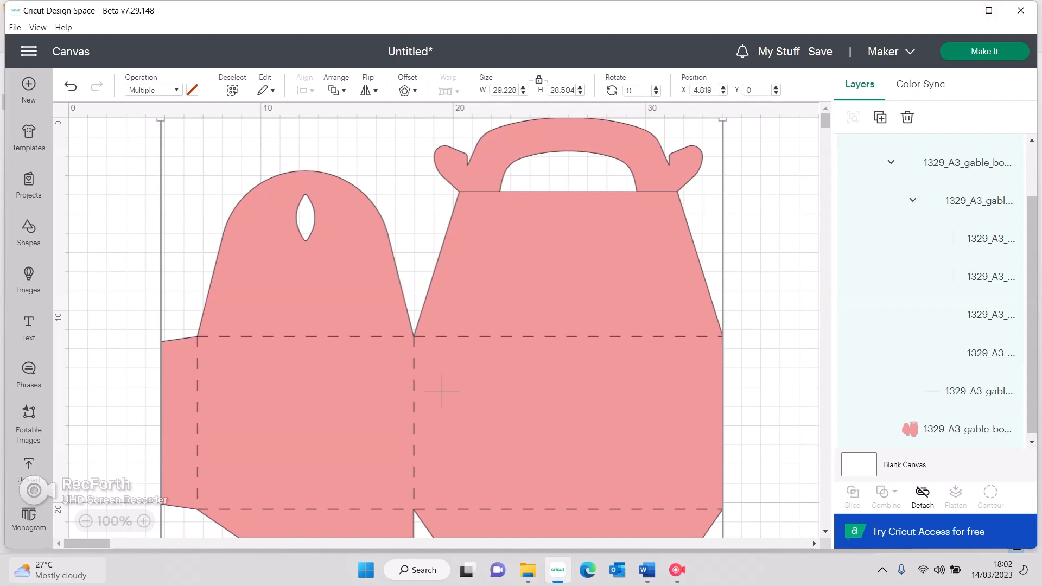
click(984, 51)
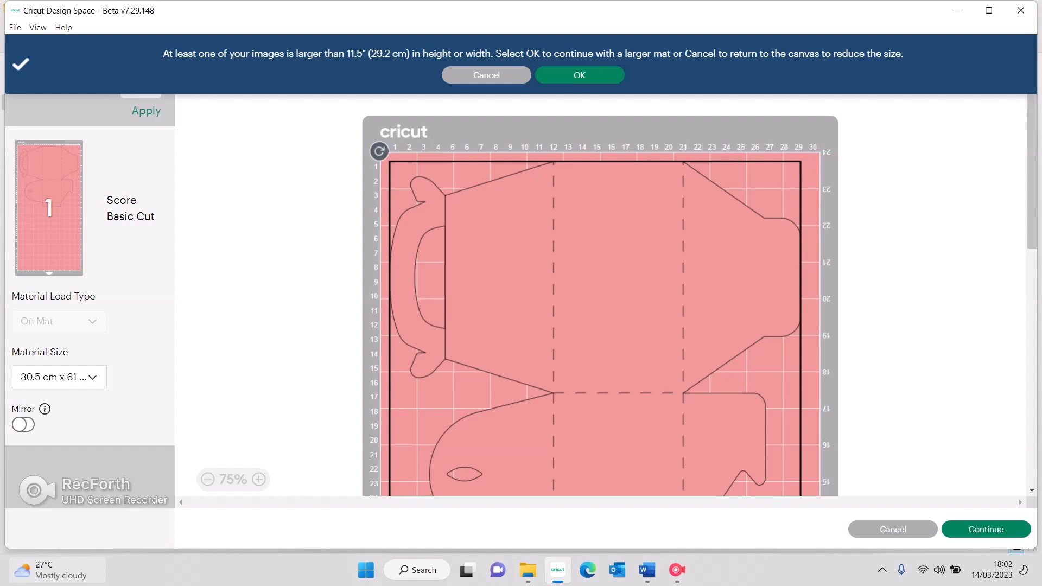
click(893, 529)
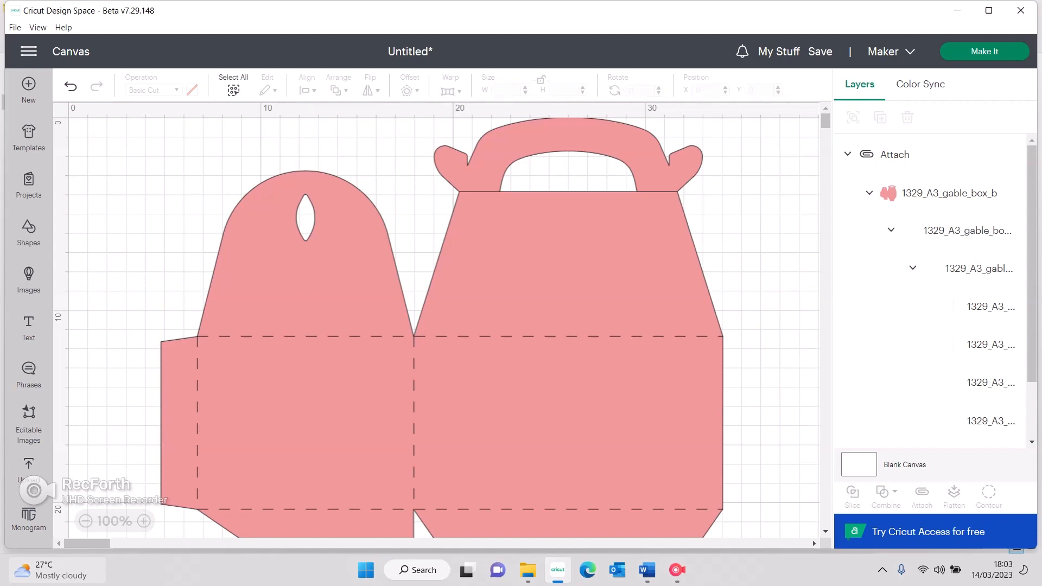
Step: Delete the attached gable box to clear the canvas
click(442, 392)
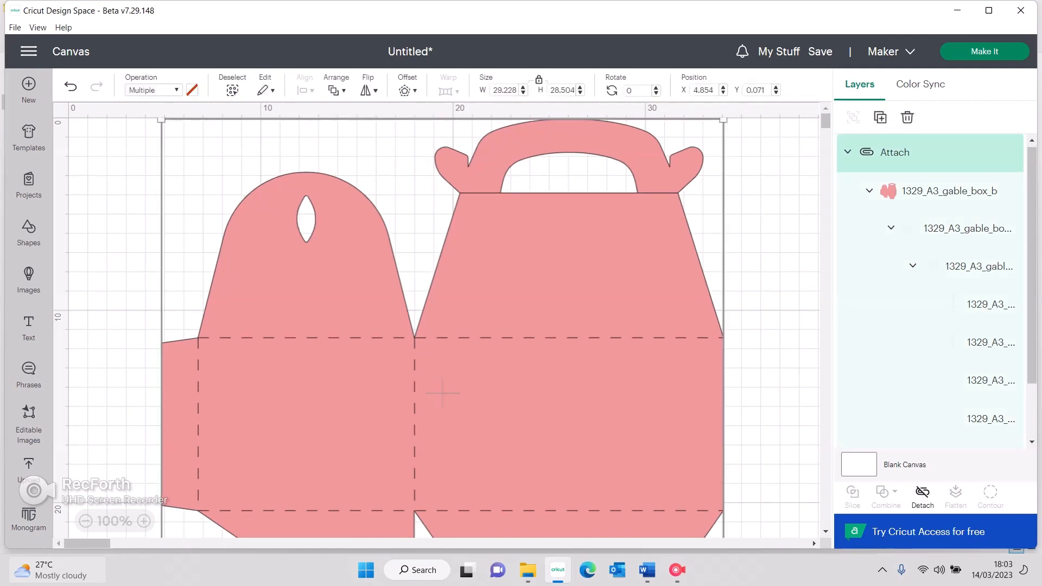
key(Delete)
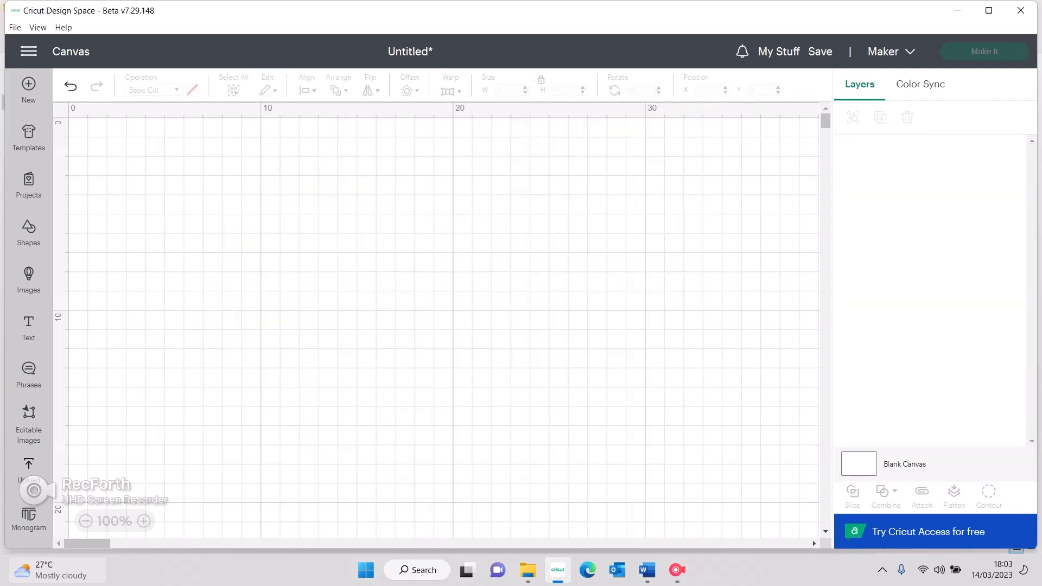
Step: Upload the Chase4 image file from the computer as a cut image
click(28, 469)
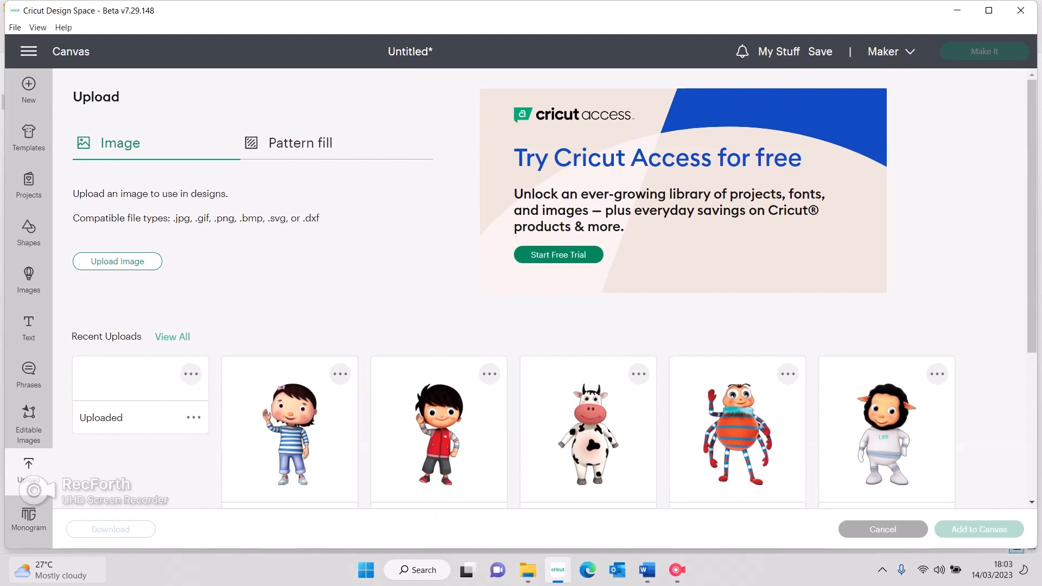
click(117, 261)
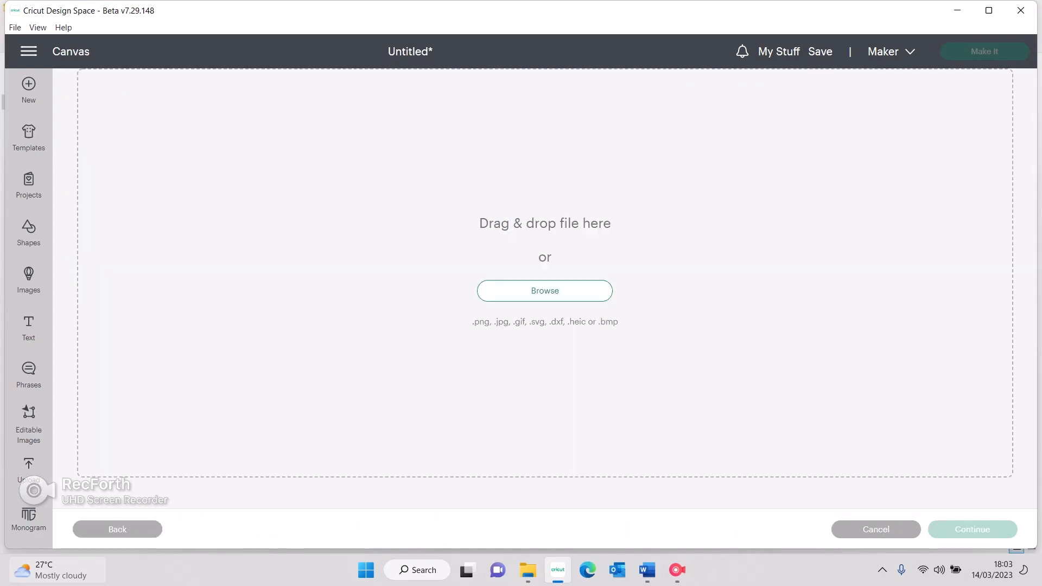
click(545, 291)
double_click(155, 196)
scroll(163, 196, down, 3)
click(164, 181)
click(646, 451)
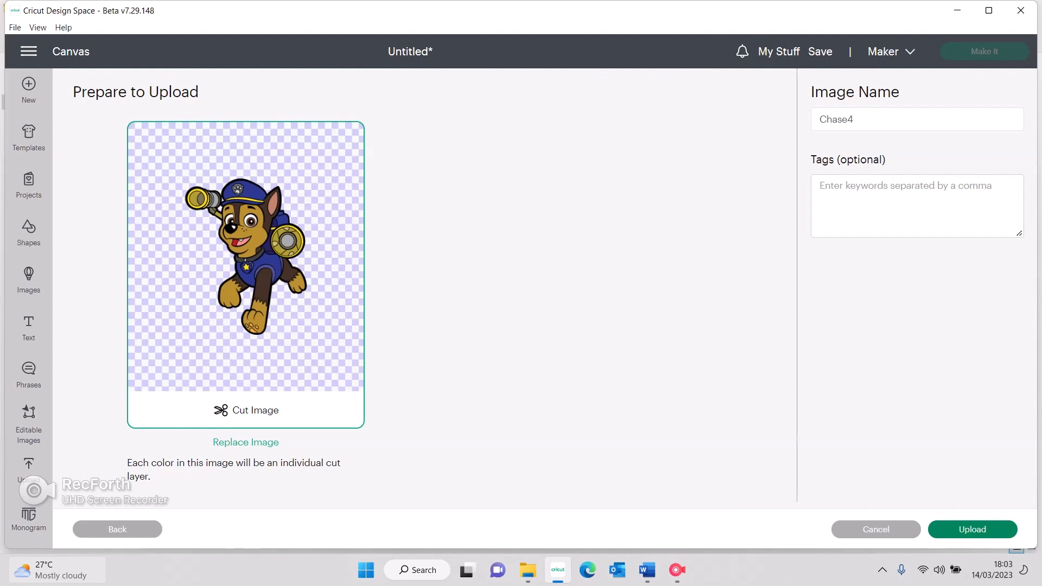
click(972, 530)
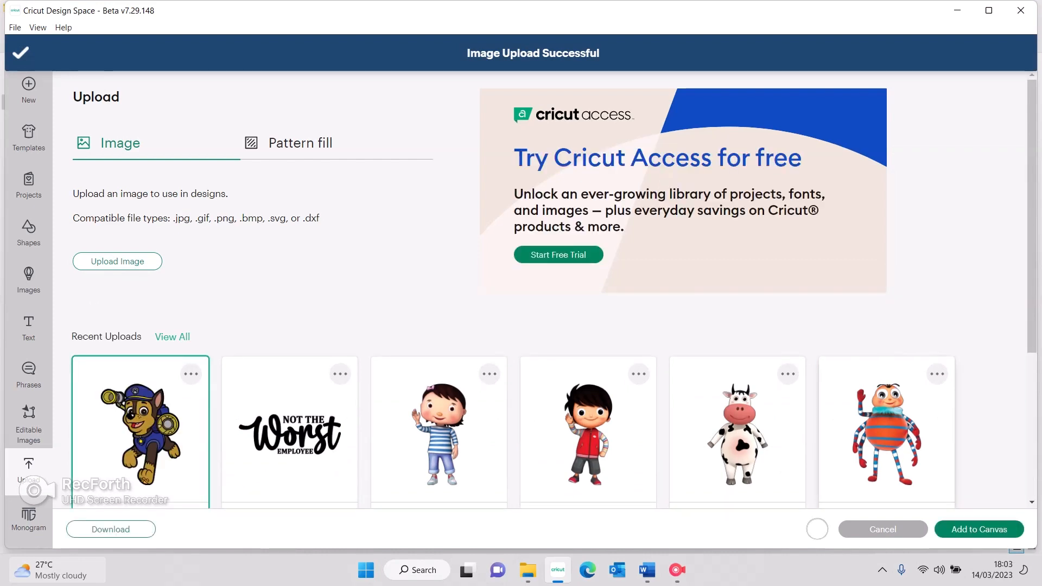
Step: Add the uploaded Chase4 image to the canvas and look through its individual color layers
click(979, 529)
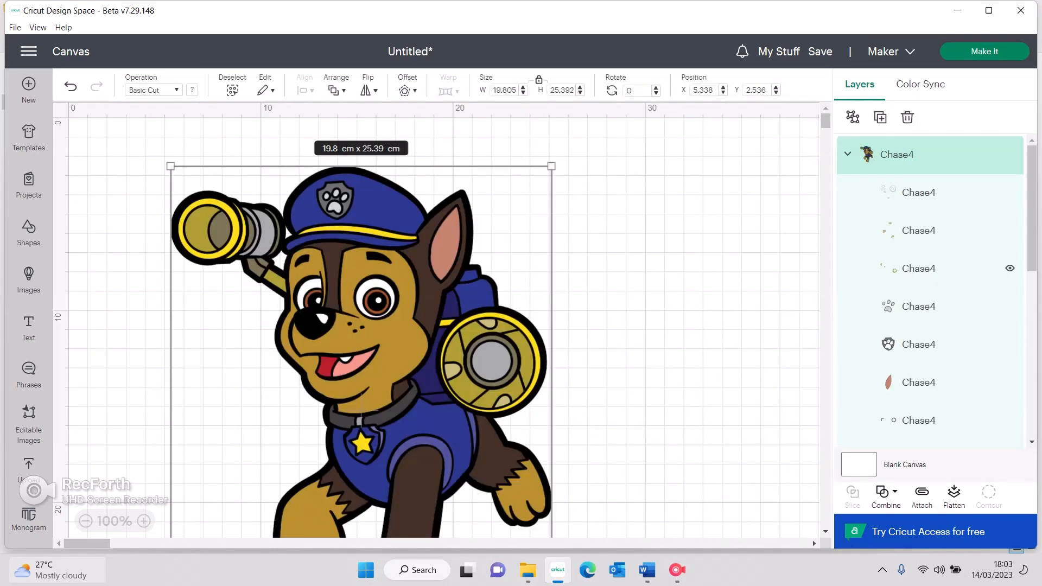
scroll(1010, 255, down, 3)
scroll(1009, 258, down, 8)
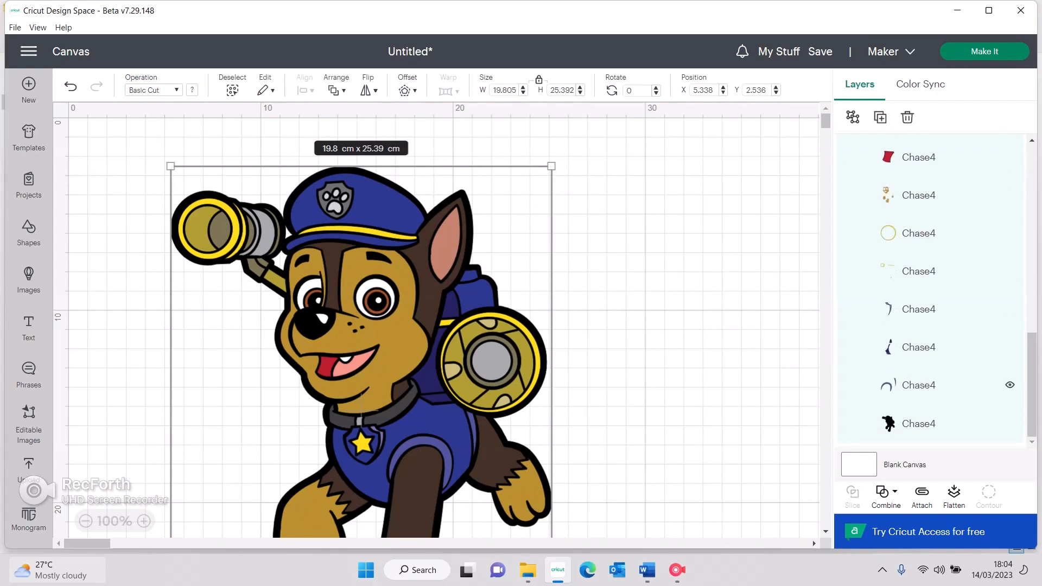
Step: Compare the blue and violet layers of the Chase4 image by selecting them one after another
click(930, 386)
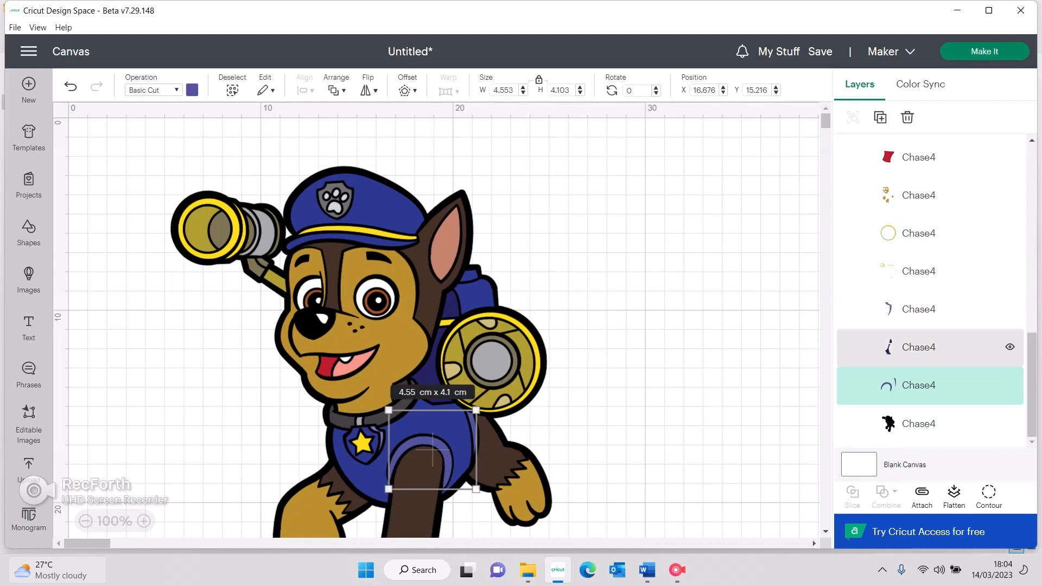
click(930, 309)
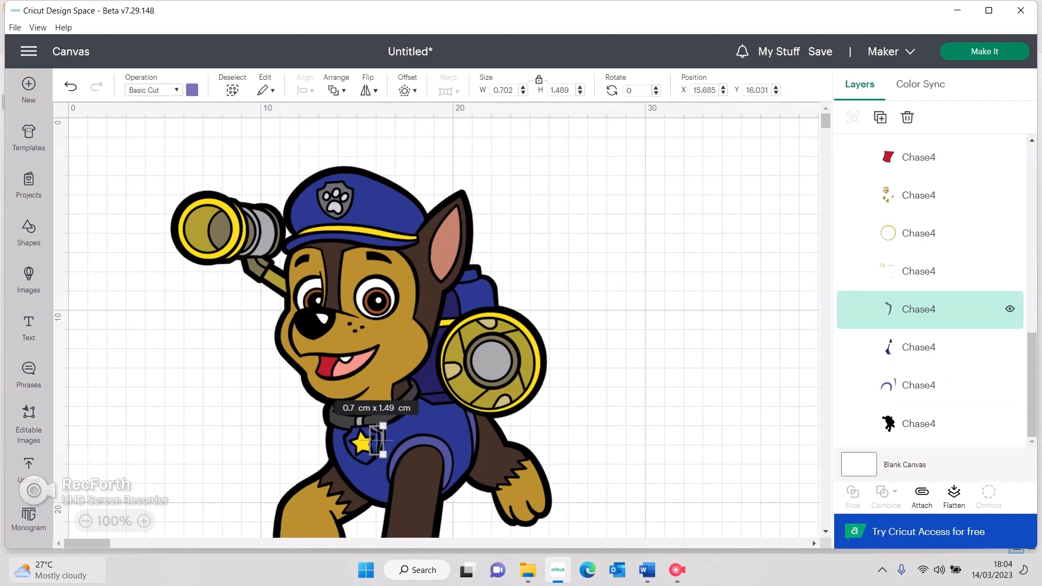
scroll(930, 309, up, 6)
click(930, 179)
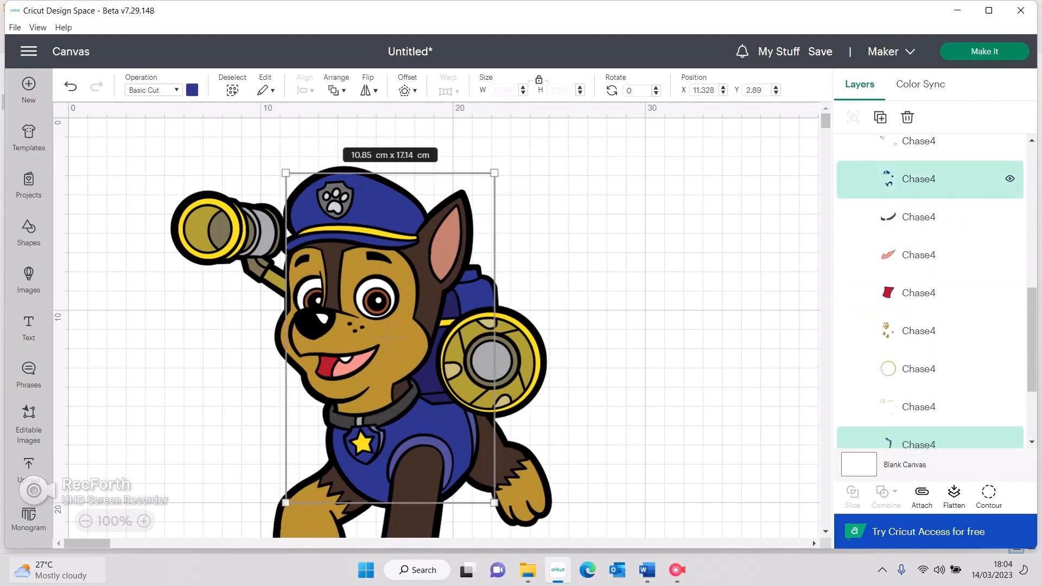
scroll(931, 261, down, 3)
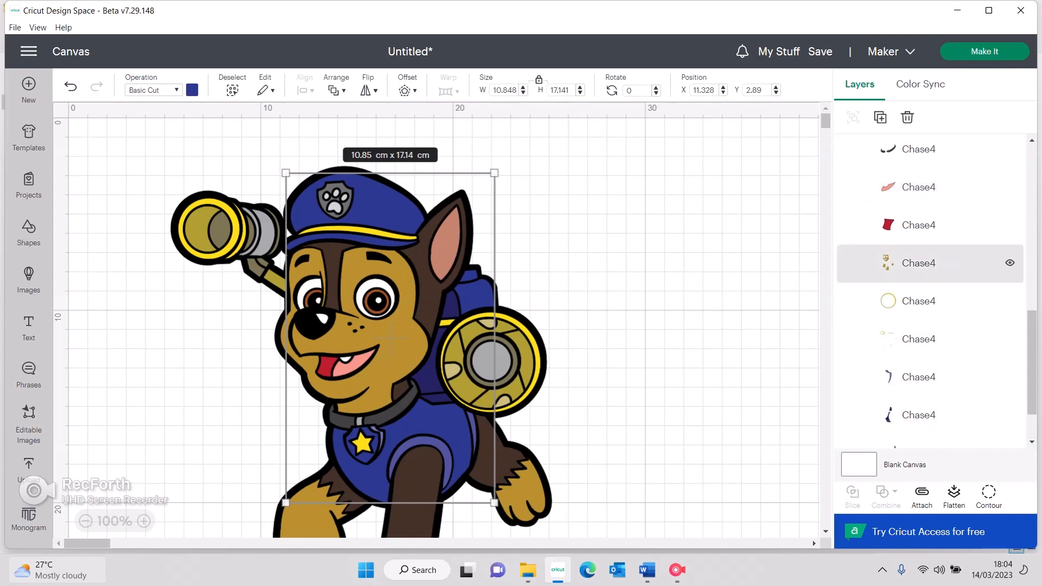
click(930, 415)
scroll(930, 415, up, 8)
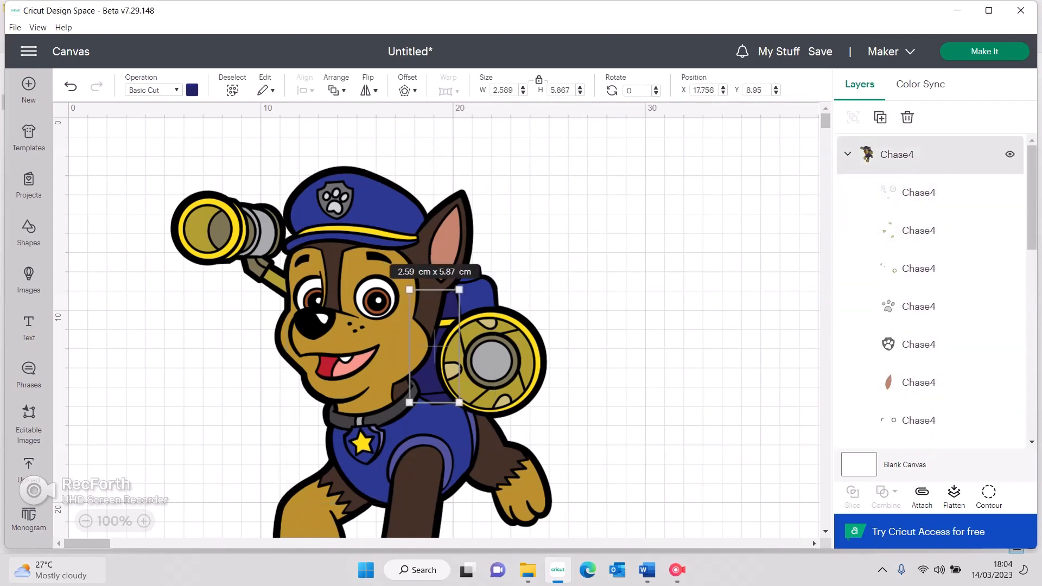
Step: List the image's layers by material color in Color Sync and check the palette offered for the selected dark blue layer
click(921, 84)
scroll(930, 304, down, 1)
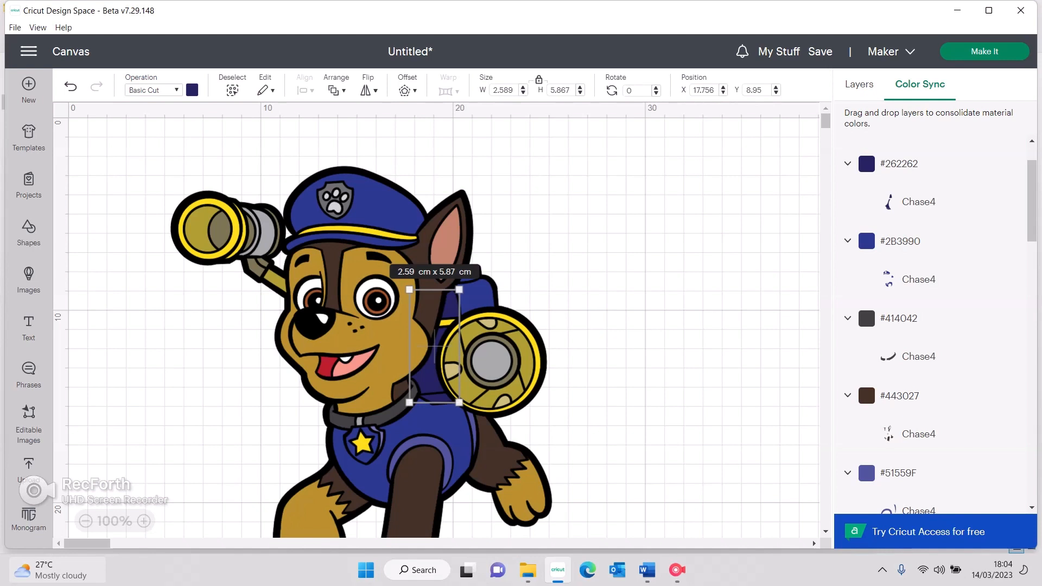
click(192, 91)
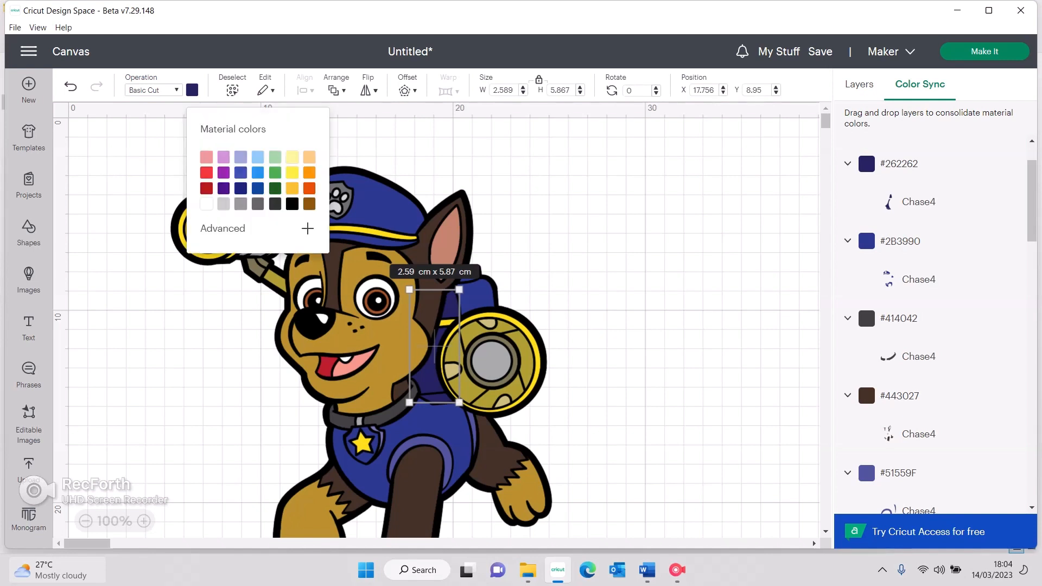
click(597, 244)
Step: Ungroup the Chase4 image and check the material colors offered for its olive layer
click(402, 336)
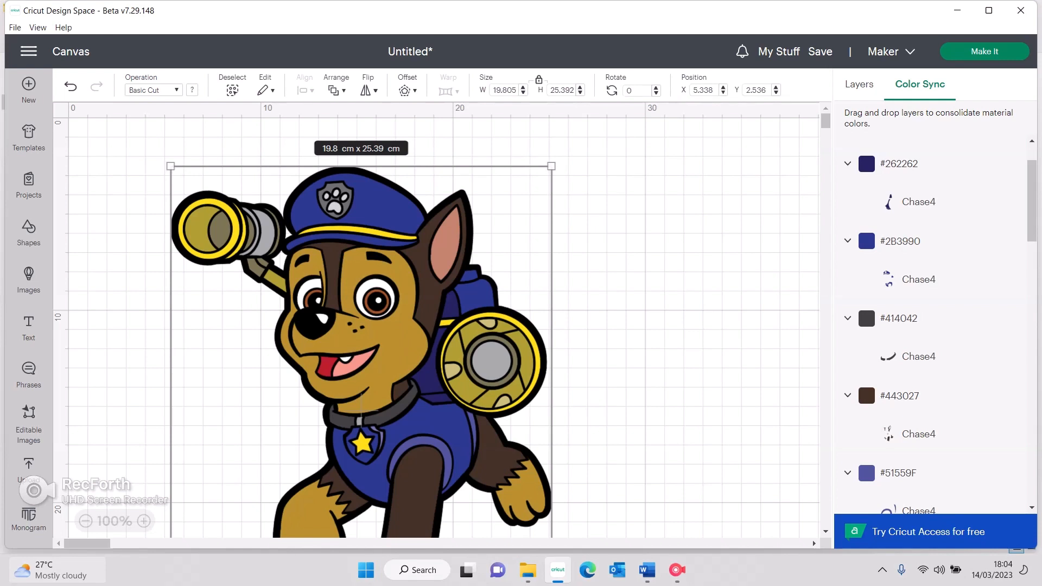
right_click(383, 283)
click(417, 66)
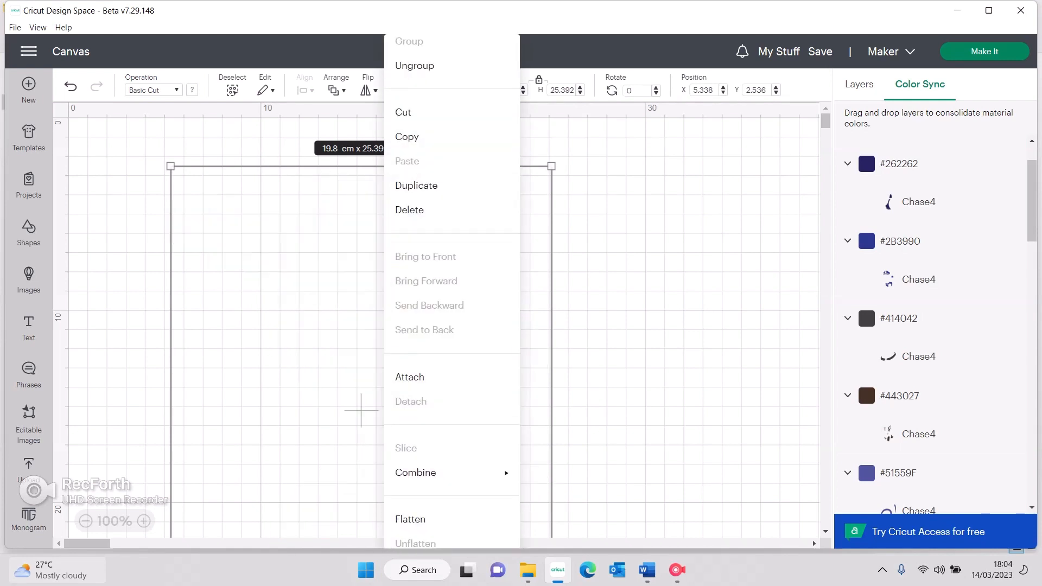
click(624, 239)
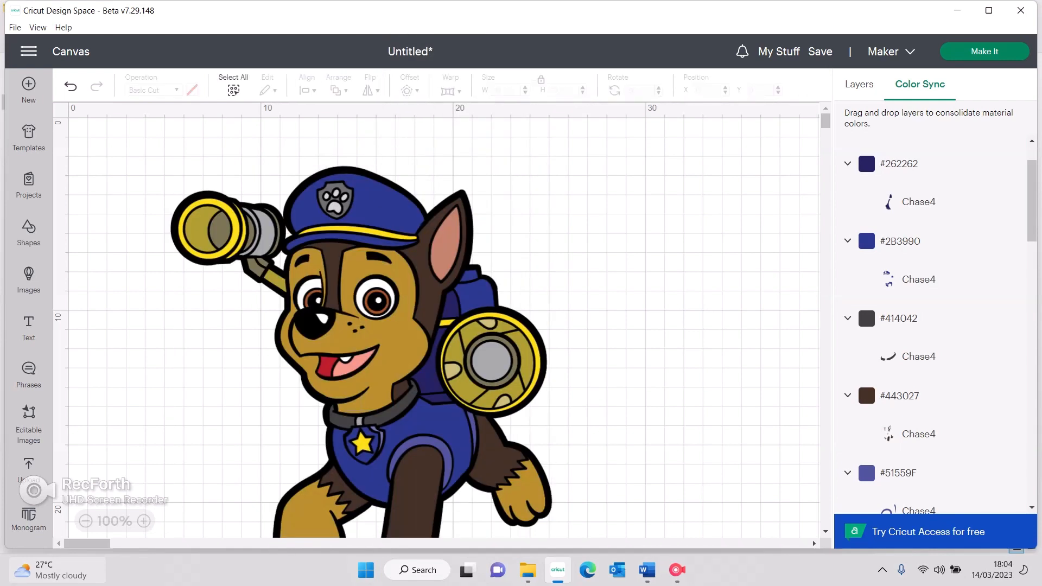
click(367, 307)
click(192, 90)
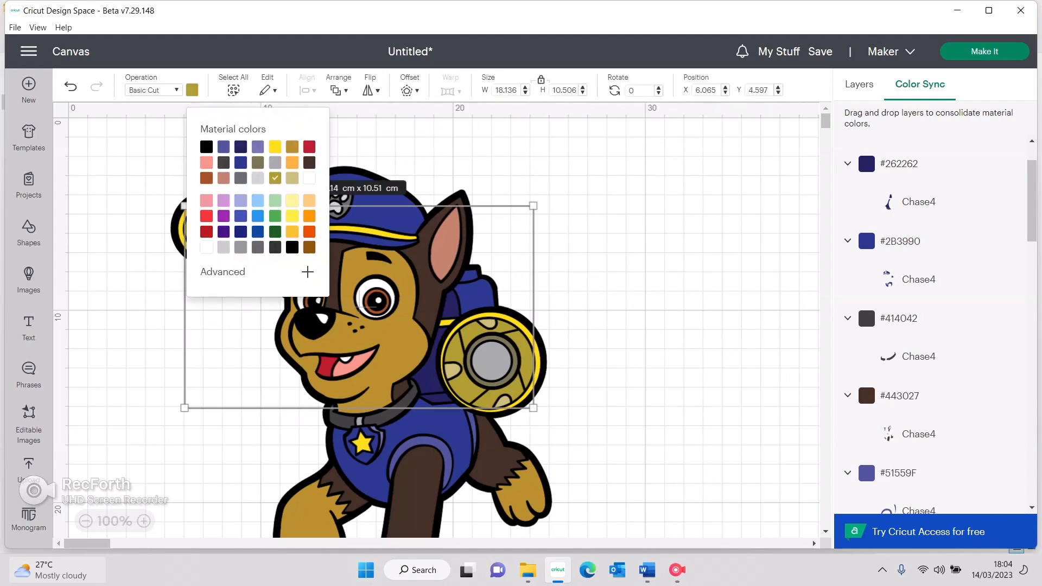
click(624, 239)
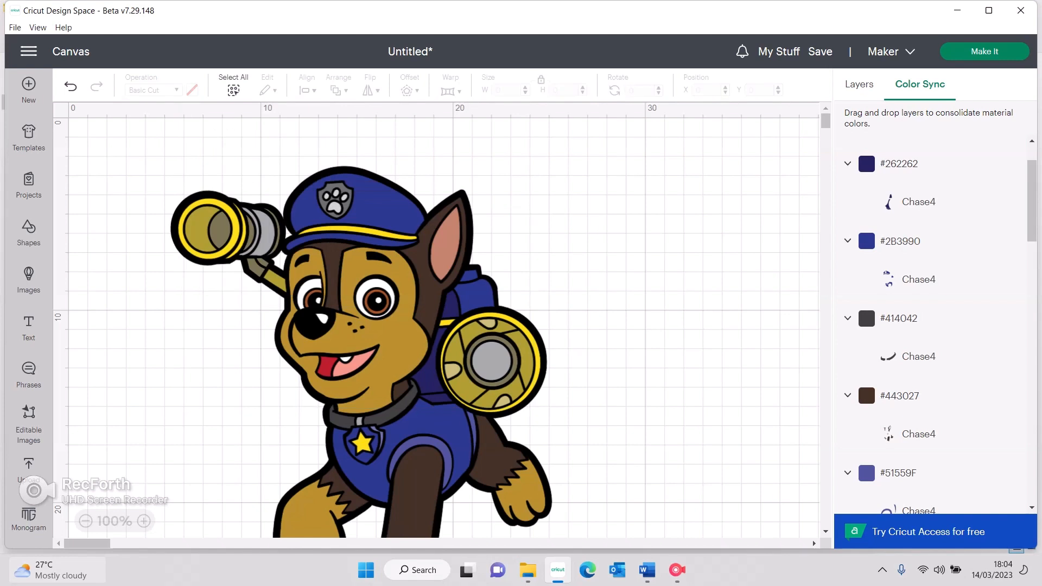
Step: Select all the separate layers of the dog image on the canvas and group them
drag(124, 142, 633, 539)
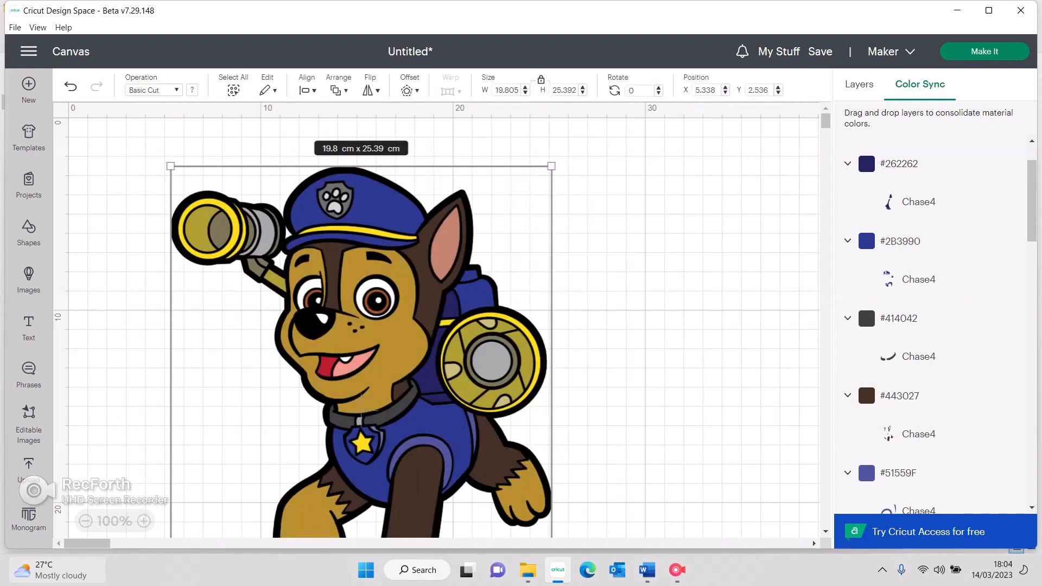
right_click(414, 228)
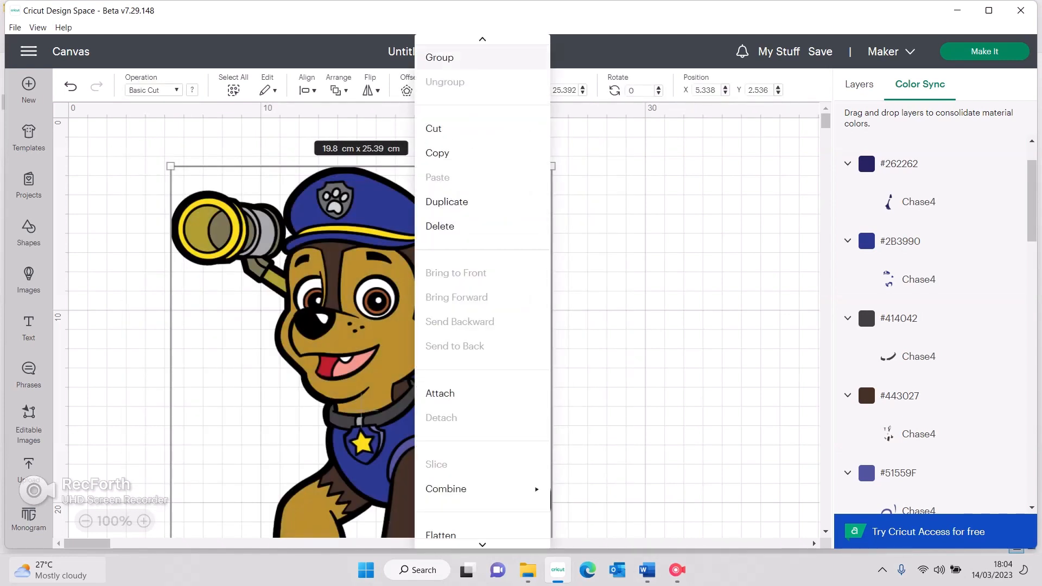
click(440, 57)
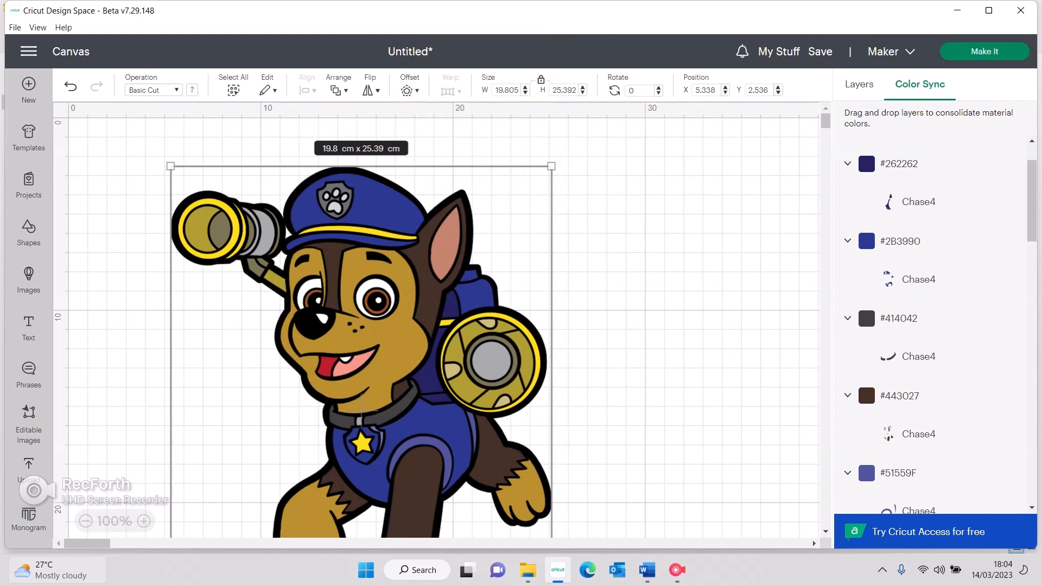
Step: Try consolidating the #2B3990 blue layer into the #262262 color, and undo that change
drag(917, 279, 885, 201)
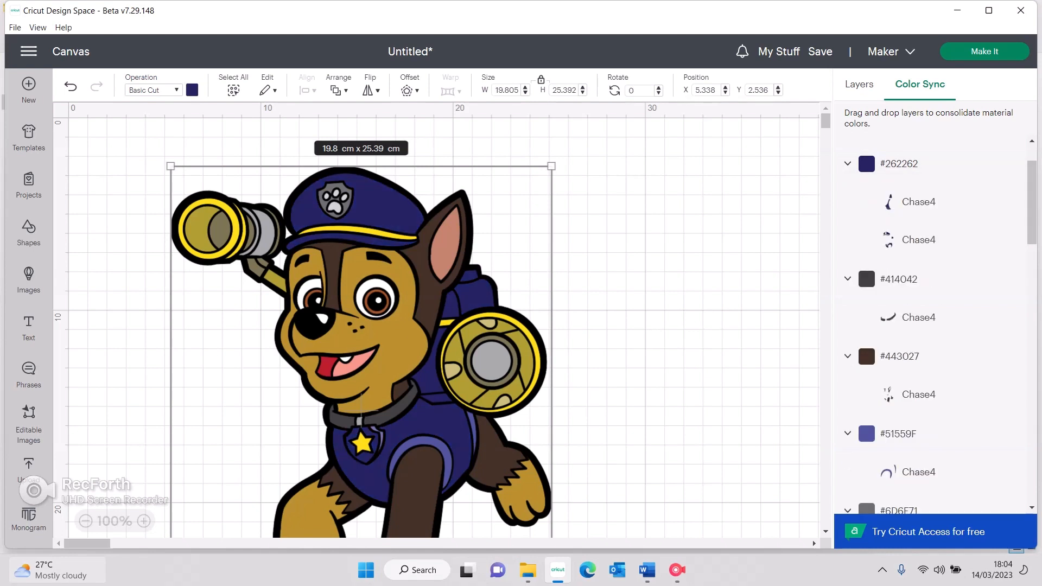
key(ctrl+z)
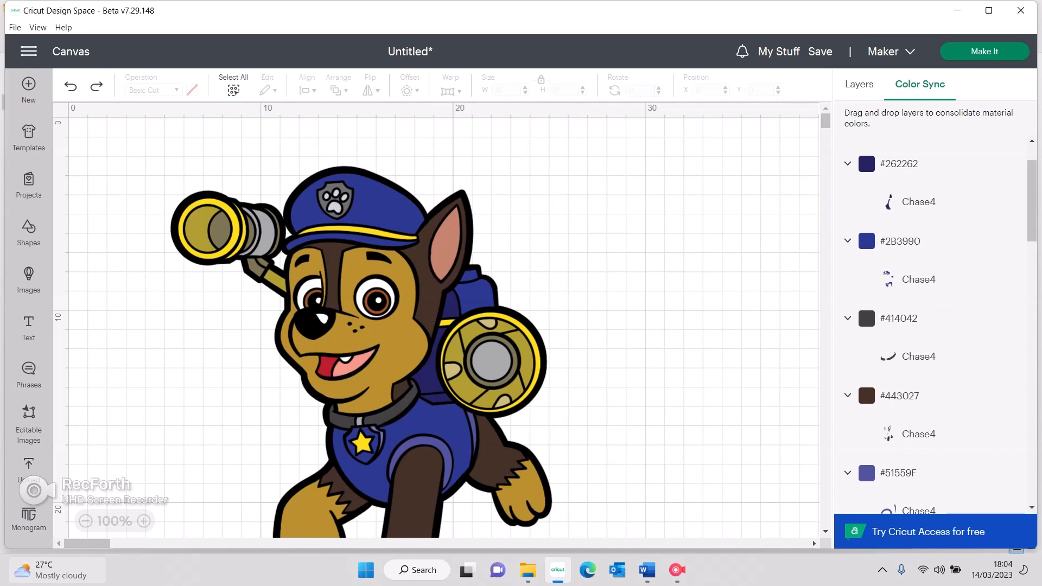
Step: Consolidate the gray #6D6E71 badge layer and the #7B7553 layer into the dark gray #414042 color
scroll(933, 326, down, 3)
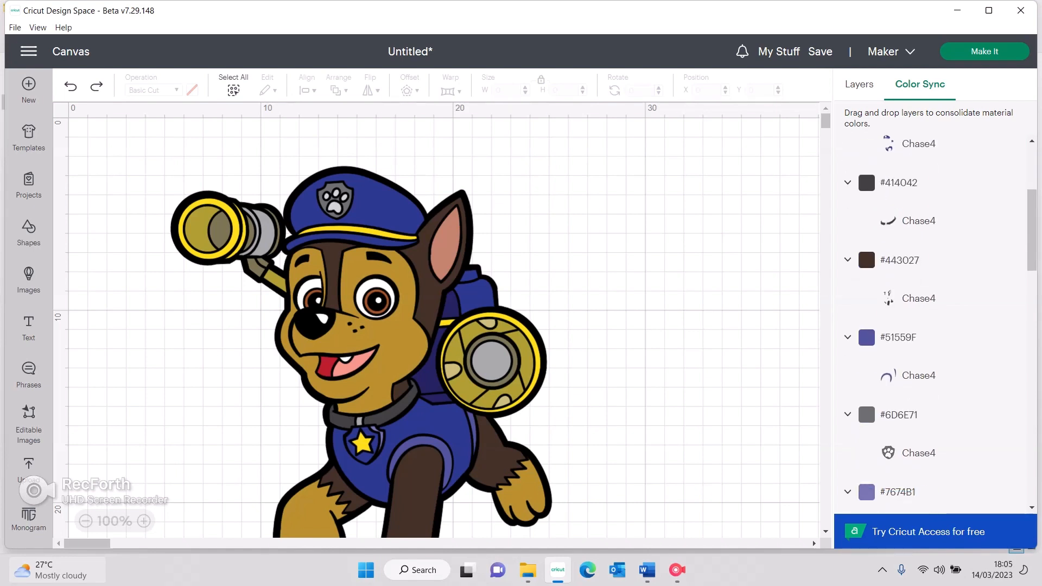
drag(918, 453, 912, 217)
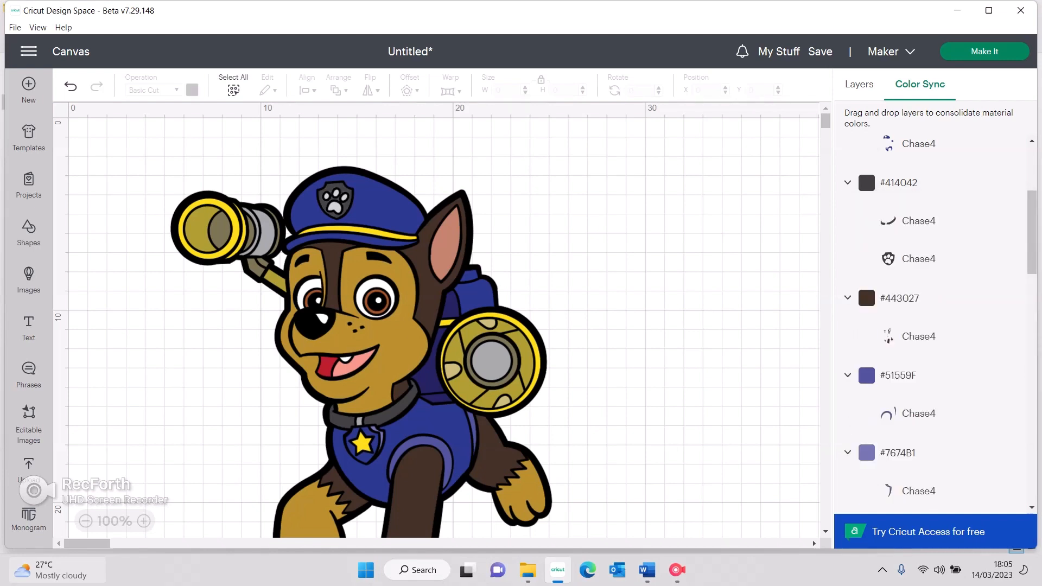
scroll(934, 326, down, 3)
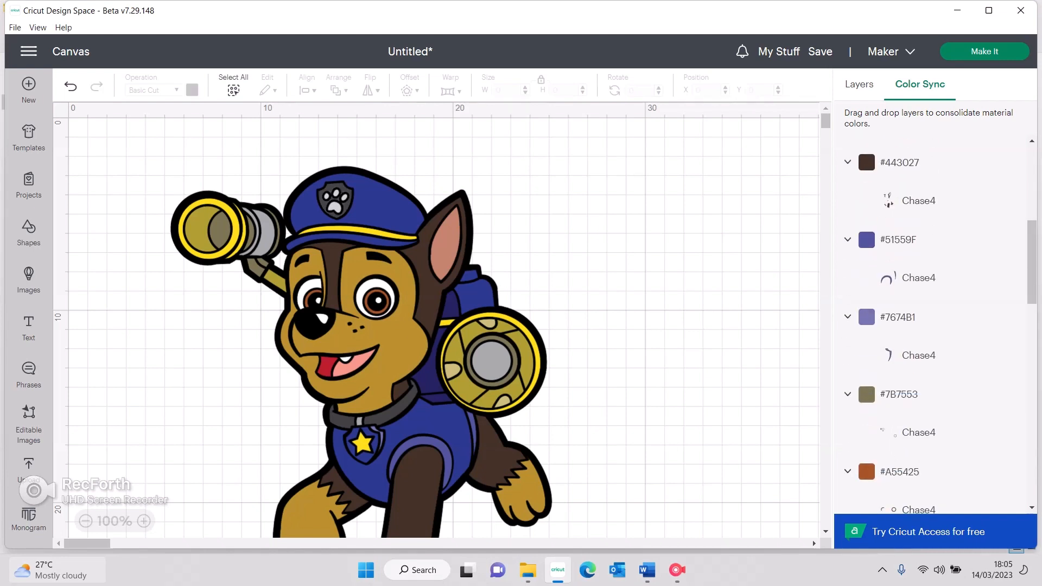
drag(918, 432, 912, 171)
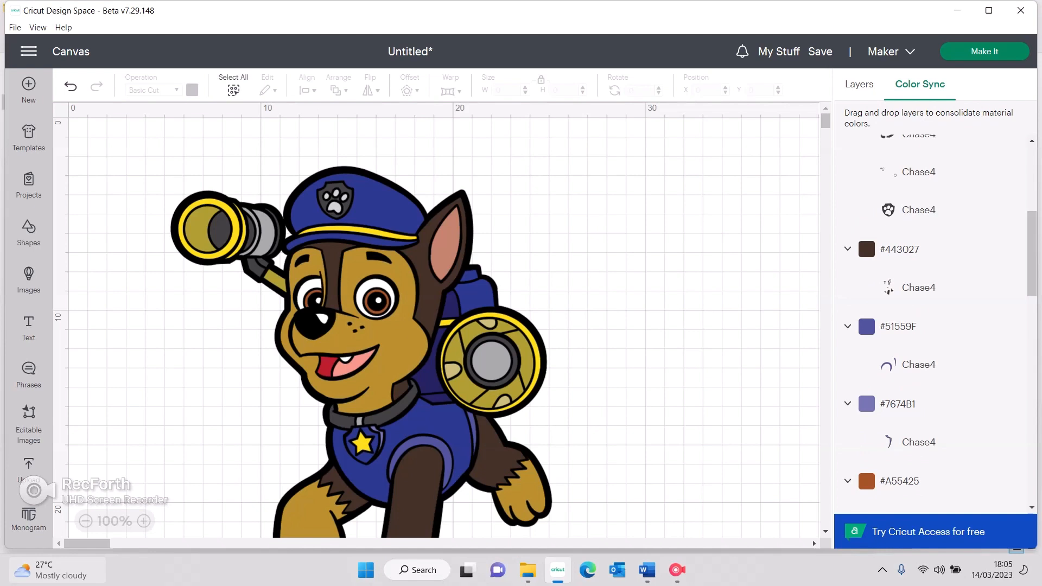
Step: Consolidate the pink #F69788 tongue layer into the #C3836B color used by the inner ear
scroll(933, 320, down, 10)
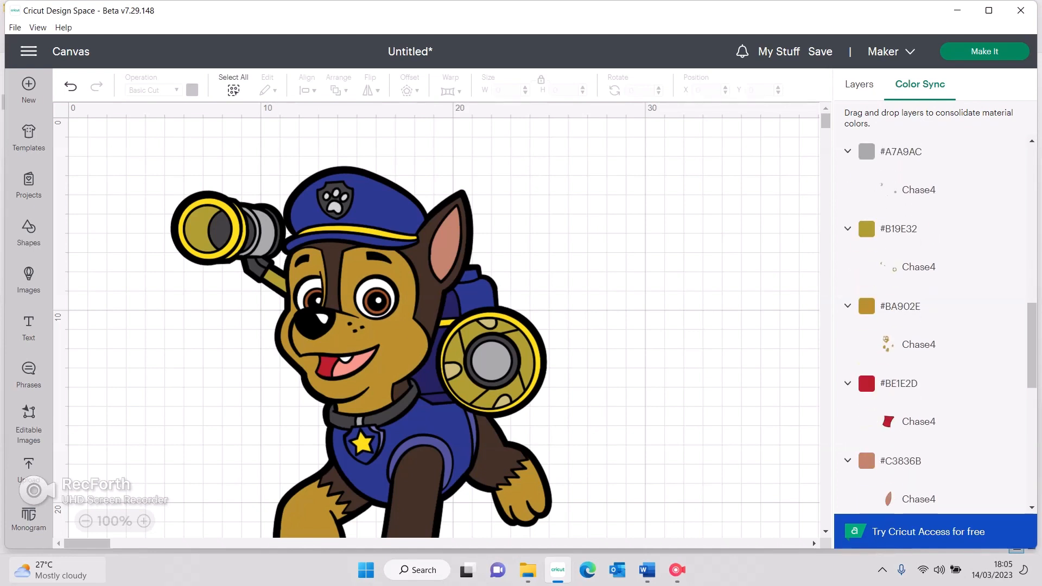
scroll(934, 321, down, 1)
scroll(934, 320, up, 1)
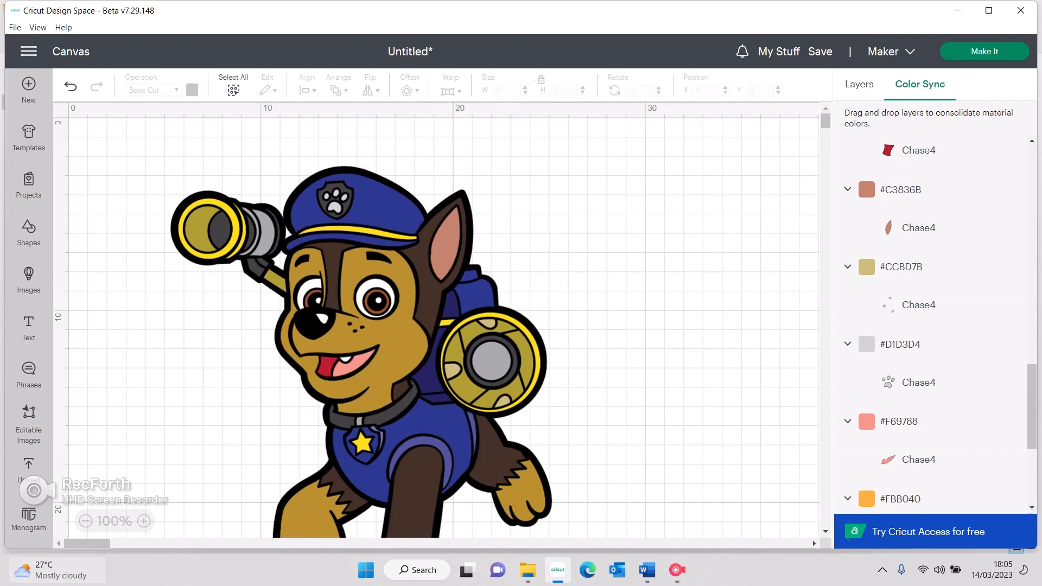
drag(918, 460, 917, 227)
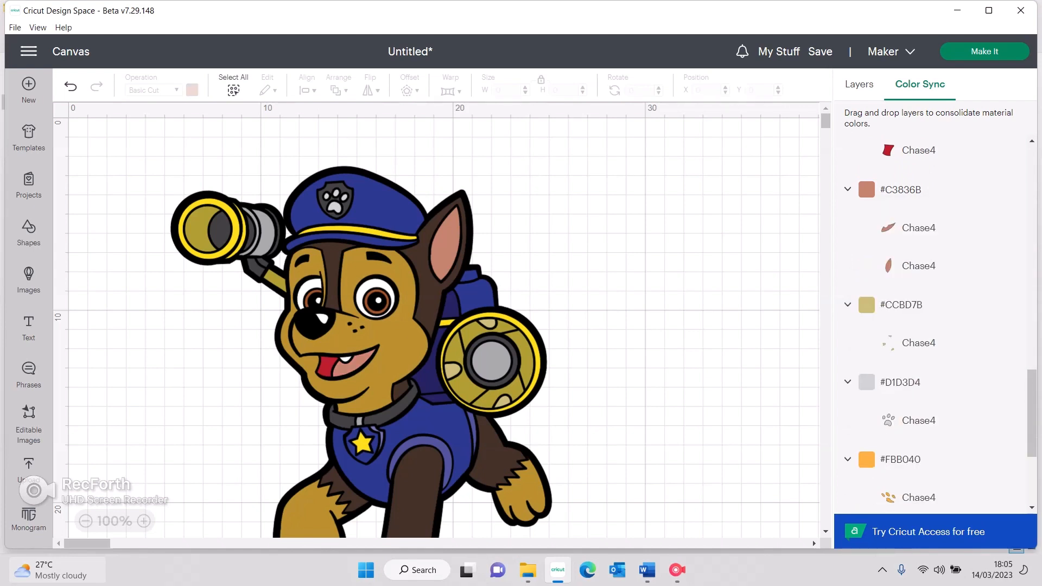
Step: Consolidate more similar shades, including the #FBB040 layer into #FFDE17 and the light gray #A7A9AC layer into #414042
scroll(933, 326, down, 3)
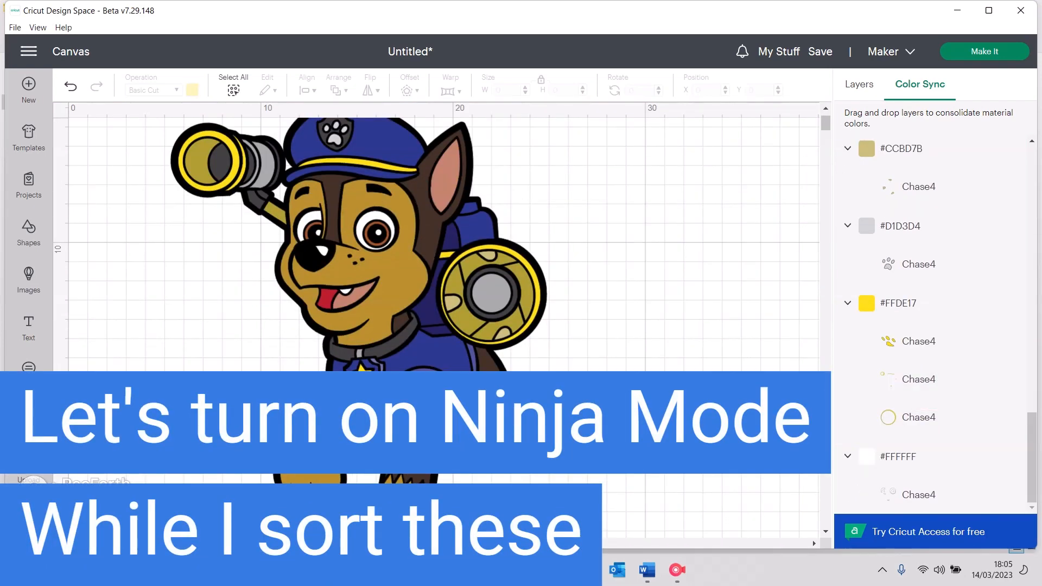
scroll(918, 347, up, 4)
drag(919, 390, 918, 226)
scroll(918, 271, up, 6)
drag(902, 324, 918, 353)
scroll(919, 325, down, 5)
drag(917, 297, 917, 158)
scroll(933, 326, down, 10)
scroll(933, 326, up, 15)
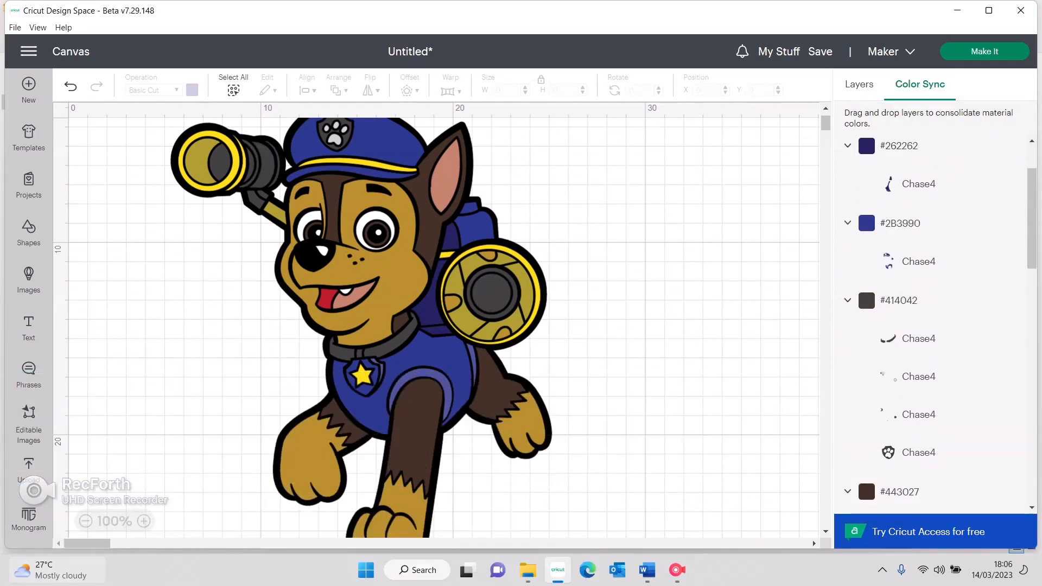
Step: Try to attach the matching pink ear and tongue layers while they are still inside the group, and undo the attachment
click(859, 84)
scroll(931, 375, down, 5)
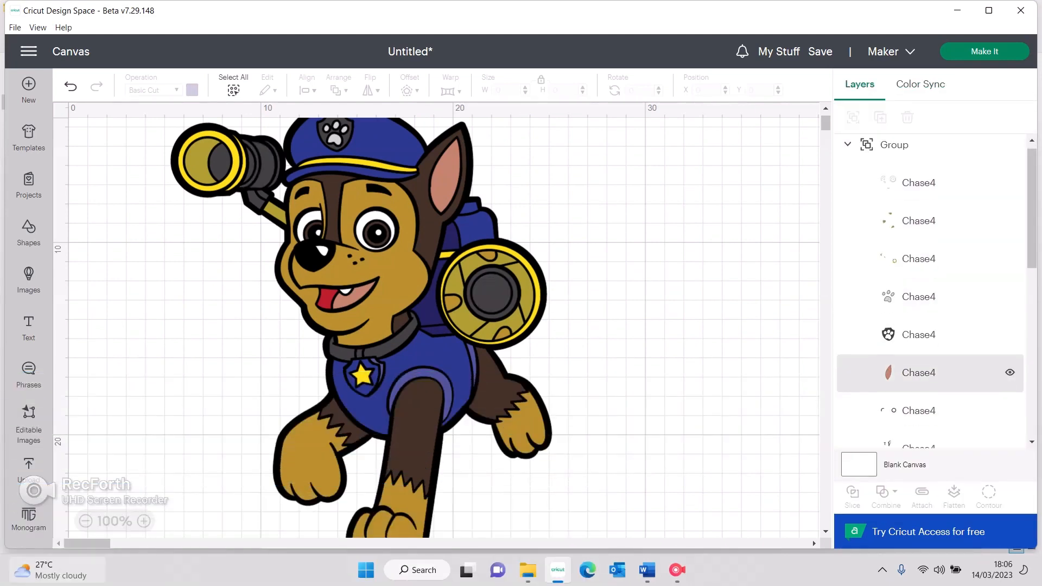
click(930, 377)
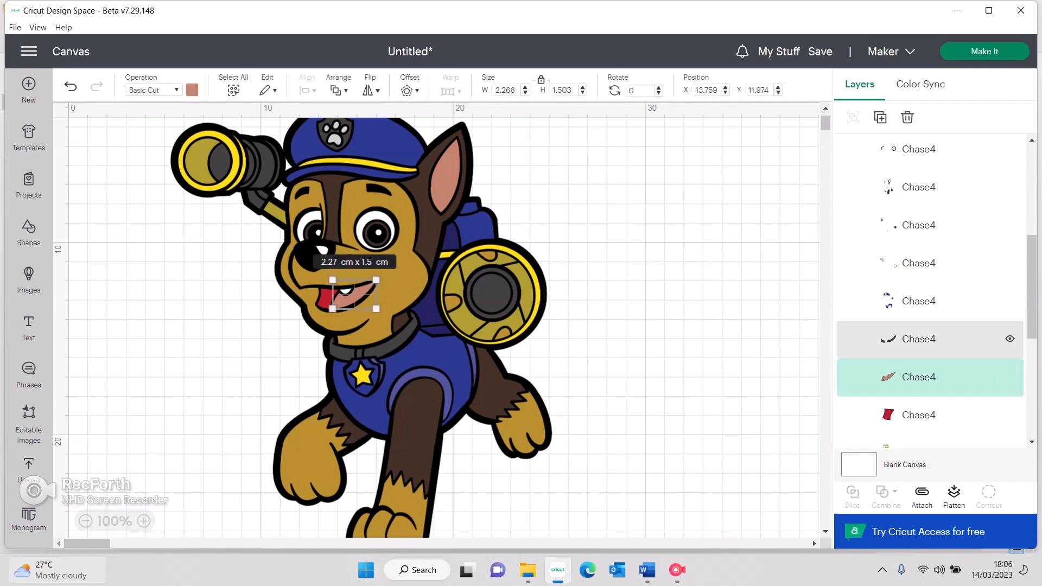
scroll(931, 249, up, 1)
shift+click(930, 179)
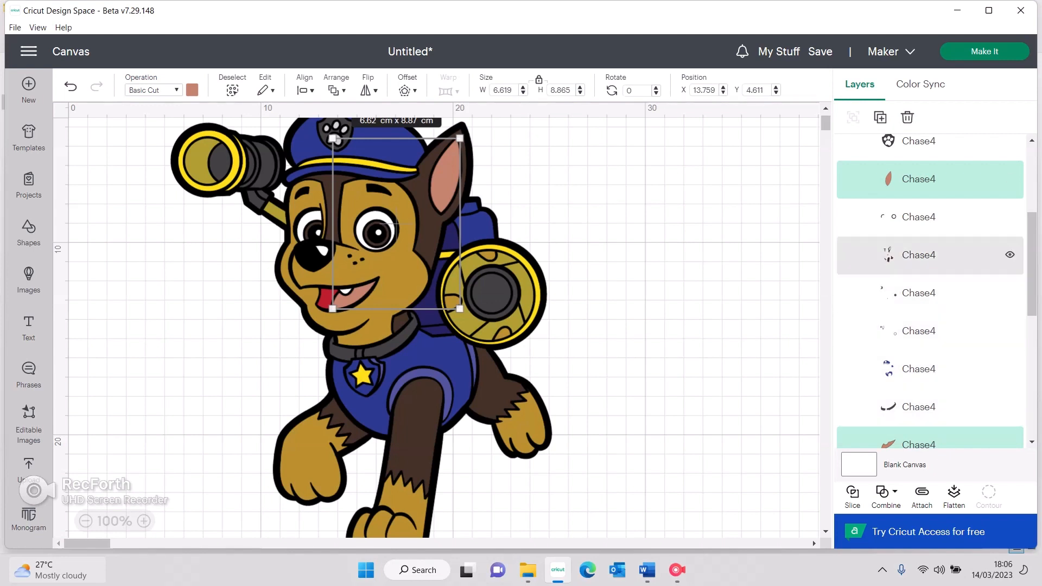
click(923, 179)
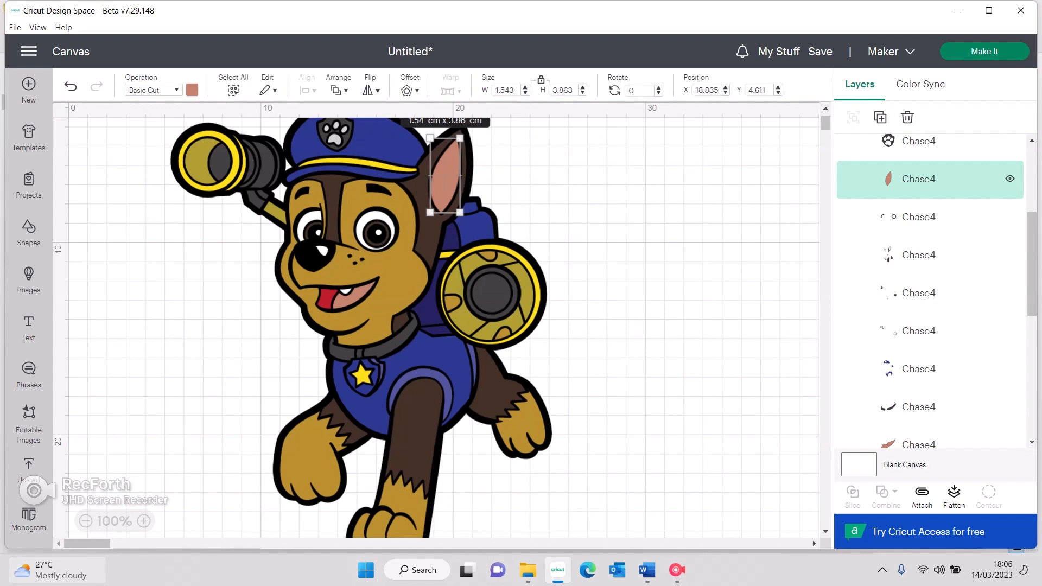
scroll(922, 309, down, 5)
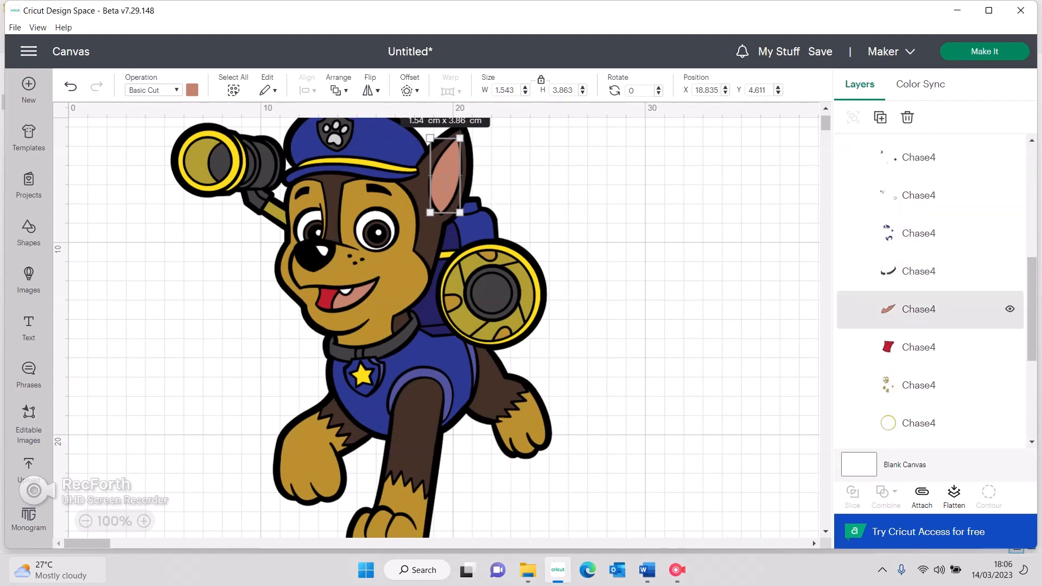
shift+click(923, 309)
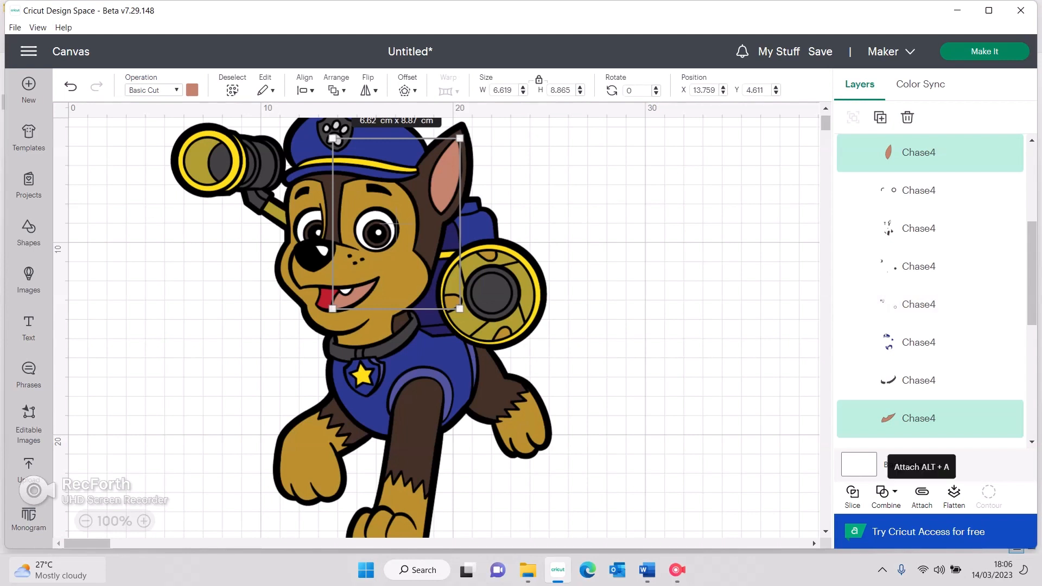
click(922, 492)
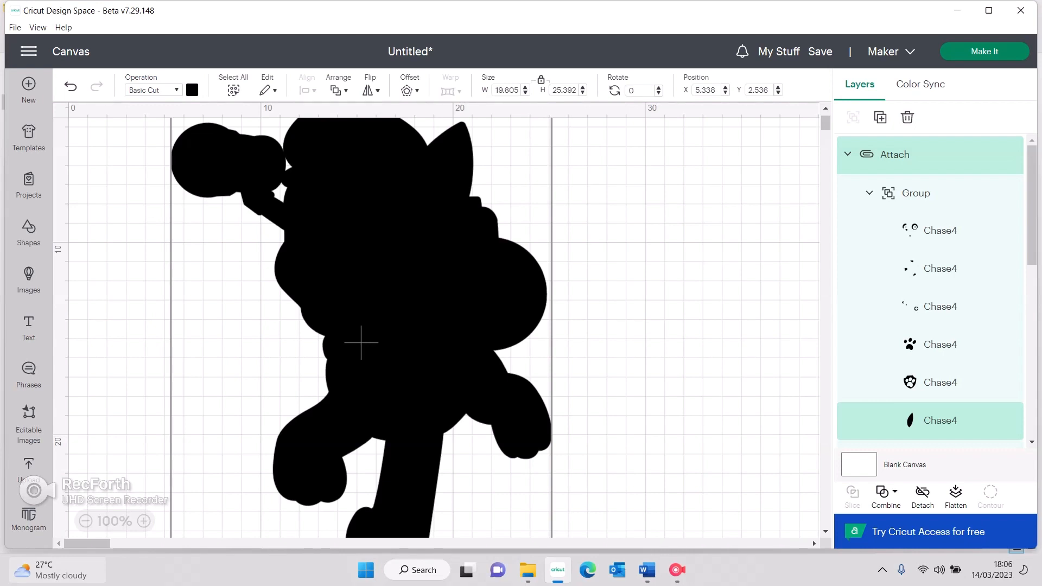
key(ctrl+z)
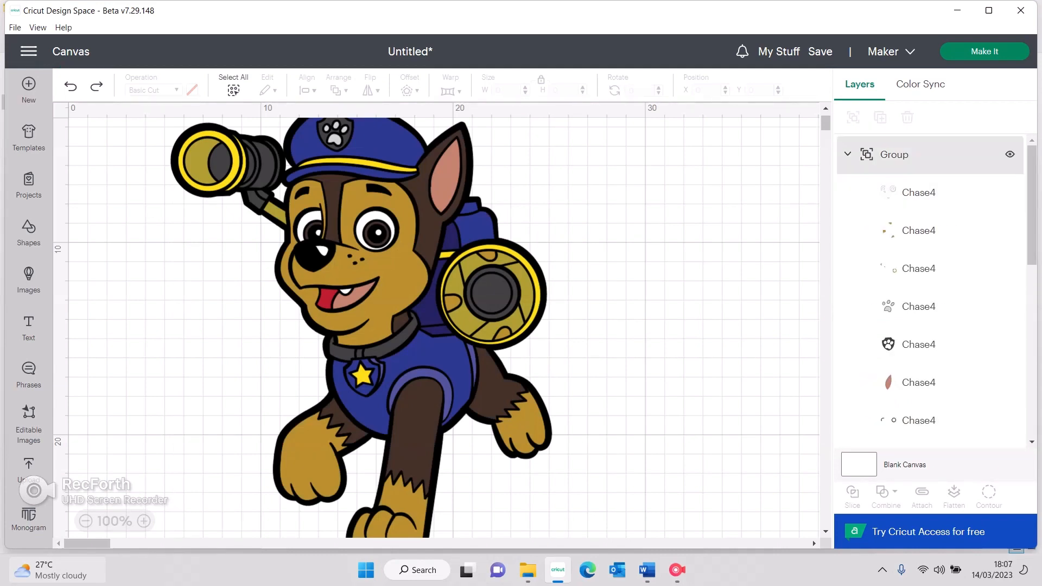
Step: Ungroup the dog image into separate layers
right_click(922, 155)
click(906, 81)
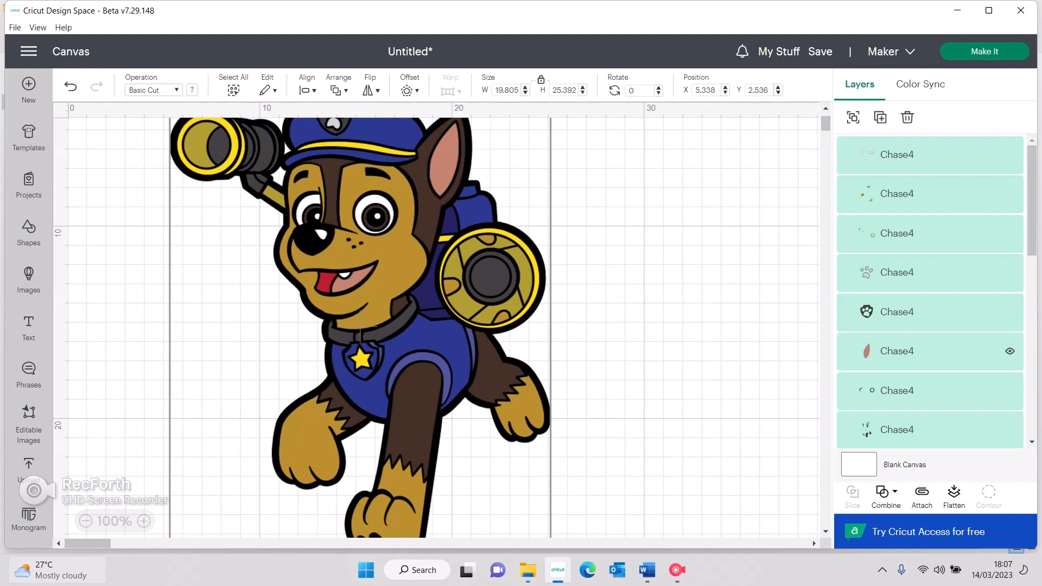
Step: Attach the pink inner ear layer and the pink tongue layer to each other
click(922, 351)
scroll(922, 295, down, 5)
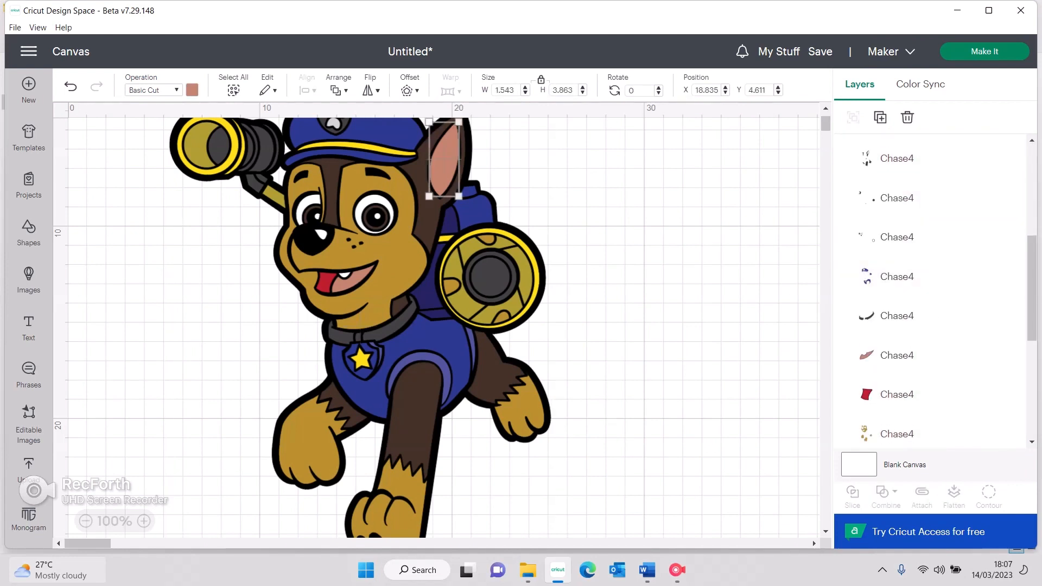
shift+click(923, 355)
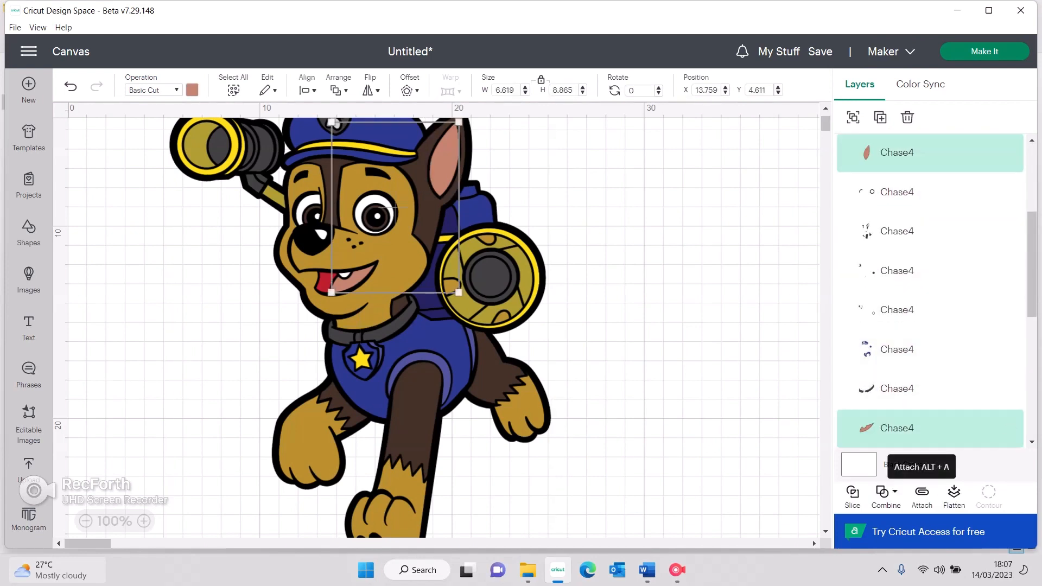
click(922, 493)
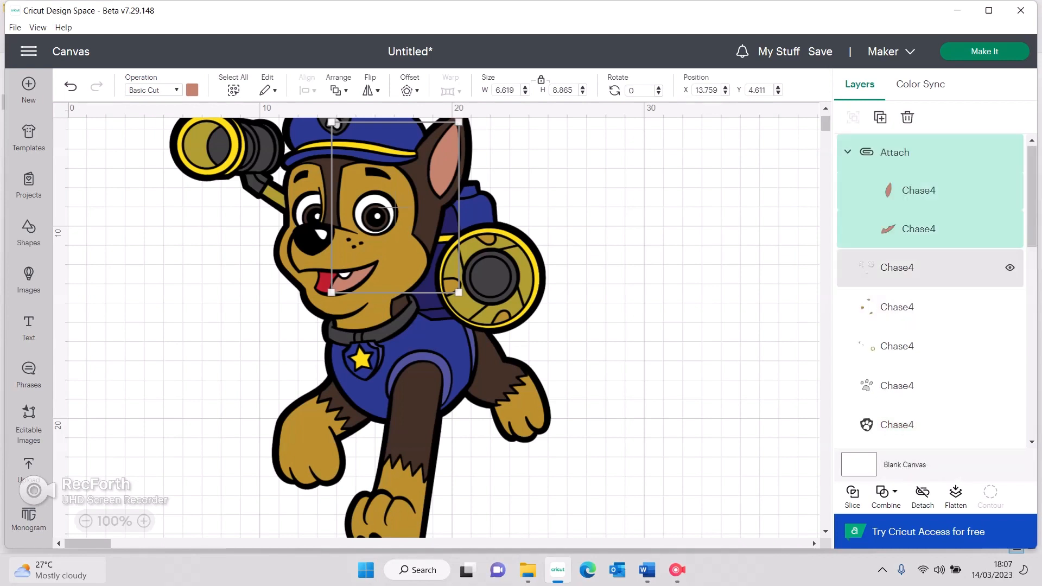
Step: Check individual layers for matching colors, try to attach the three layers listed below the paw badge, and undo the attachment
click(923, 307)
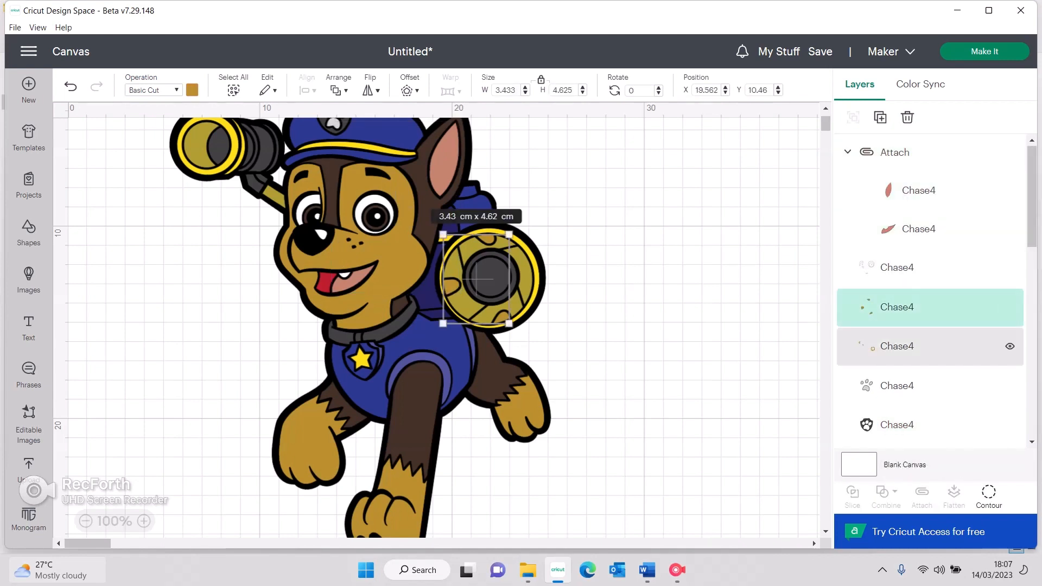
click(923, 346)
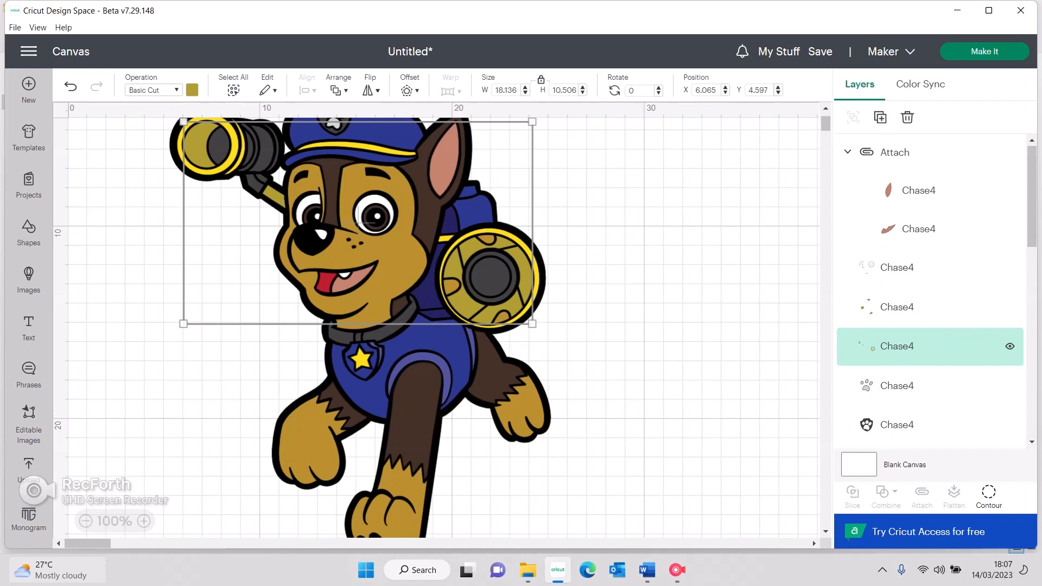
scroll(931, 294, down, 5)
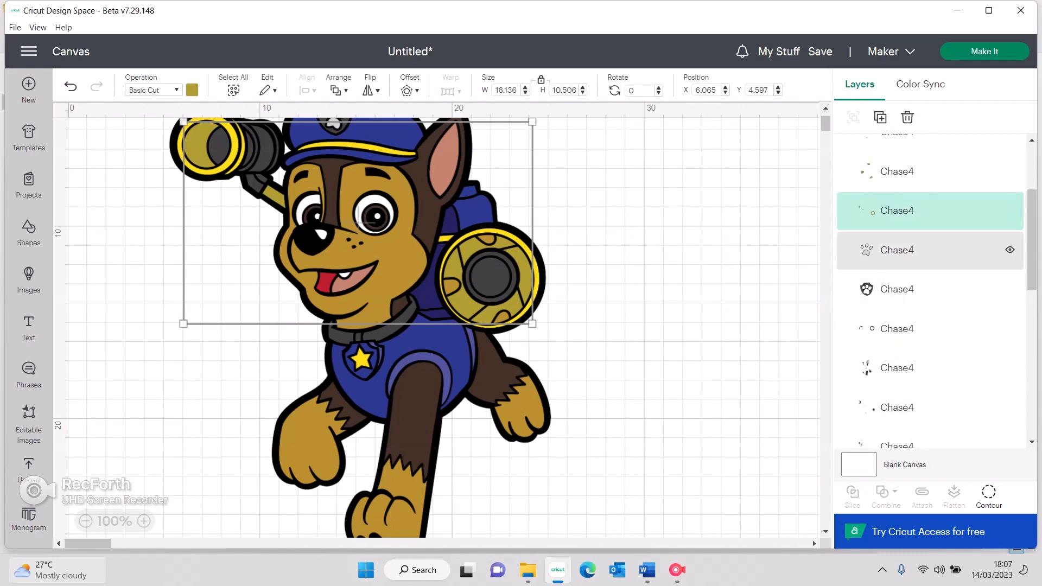
click(923, 289)
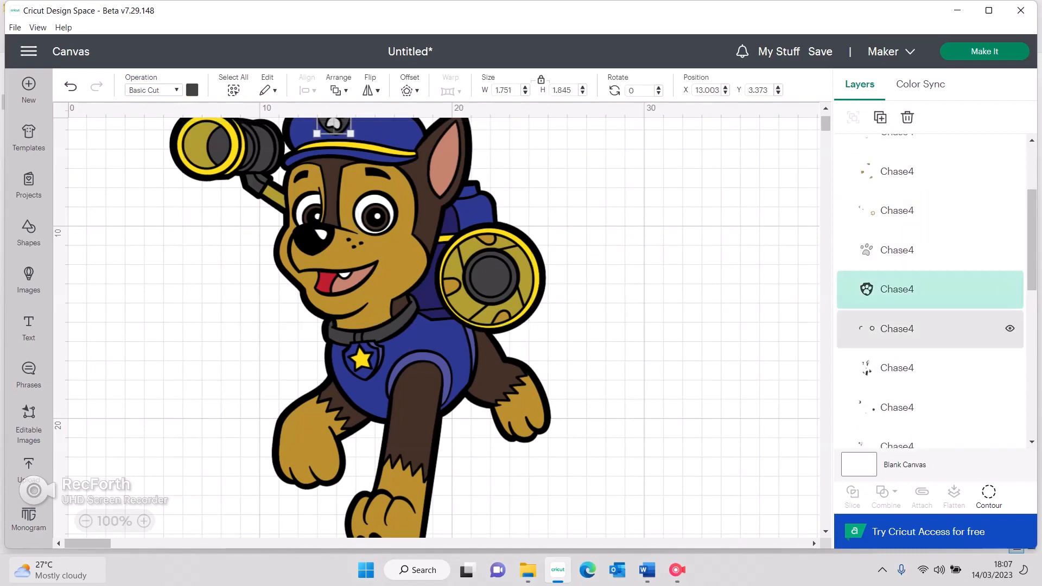
shift+click(922, 328)
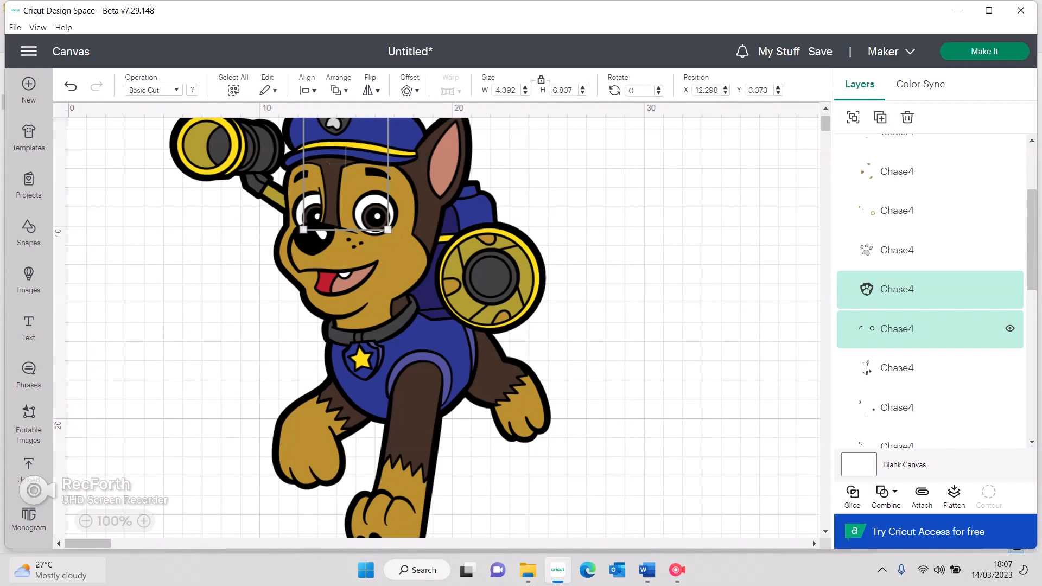
click(923, 329)
shift+click(923, 367)
shift+click(922, 407)
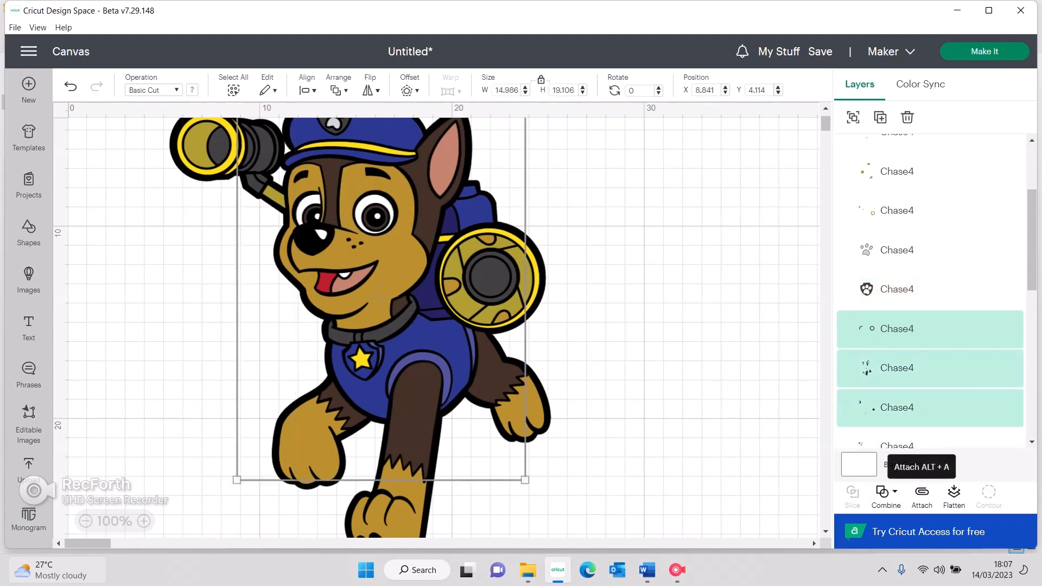
click(922, 494)
key(ctrl+z)
Step: Attach more same-color layers of the dog, including the lighter blue pieces of the backpack and vest
scroll(923, 304, down, 10)
click(923, 226)
scroll(922, 296, up, 8)
click(923, 296)
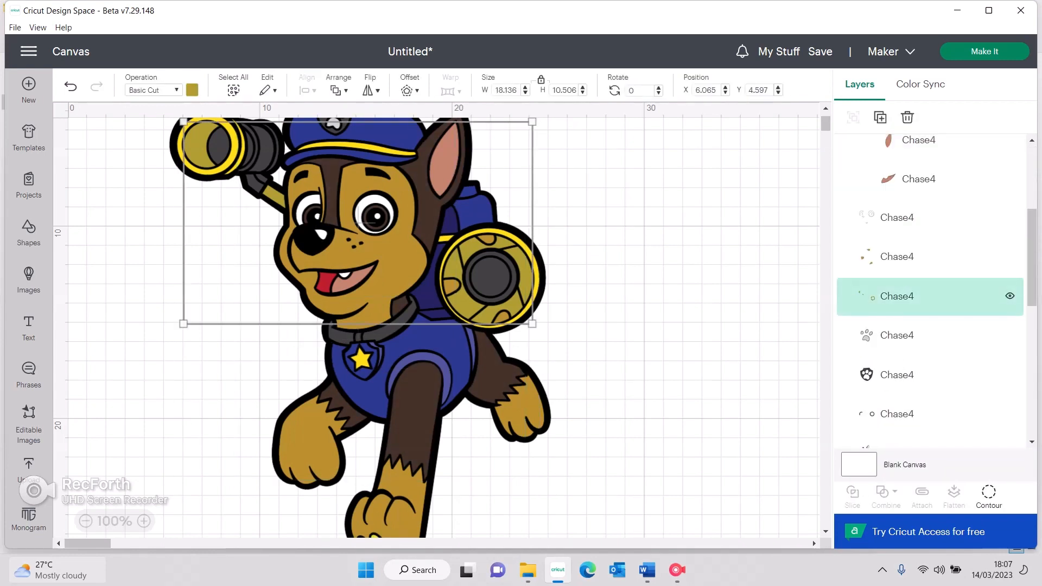
click(923, 347)
scroll(922, 326, down, 3)
click(922, 258)
shift+click(923, 218)
click(922, 494)
scroll(923, 344, down, 8)
click(923, 384)
click(922, 494)
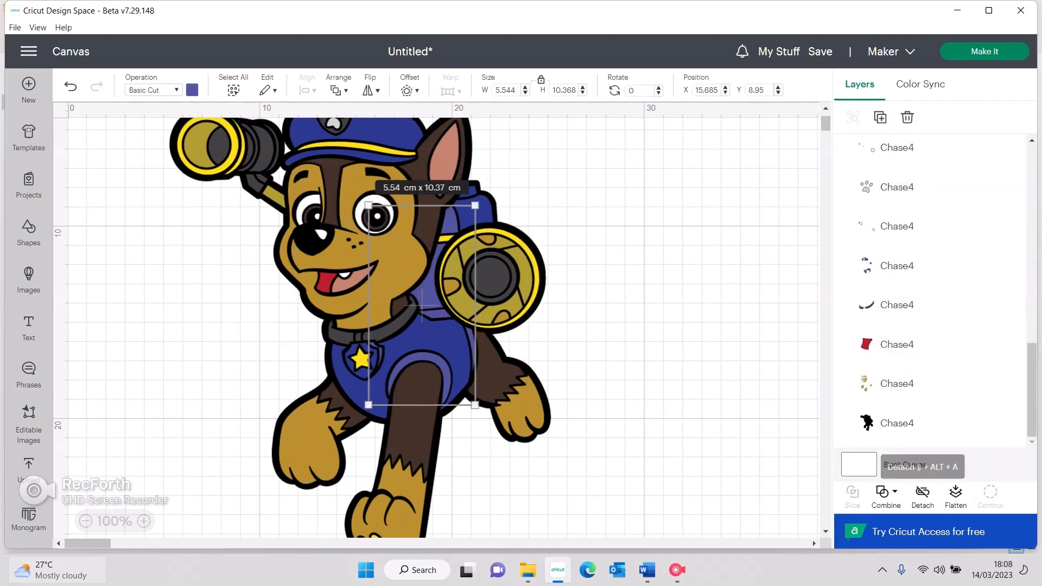
Step: Attach the olive layer to the gold body layer
click(923, 151)
shift+click(923, 389)
click(922, 494)
Step: Attach the dark gray layers, including the cap badge and the collar, as one set
scroll(923, 295, down, 5)
click(923, 314)
shift+click(922, 295)
click(922, 494)
scroll(923, 344, down, 8)
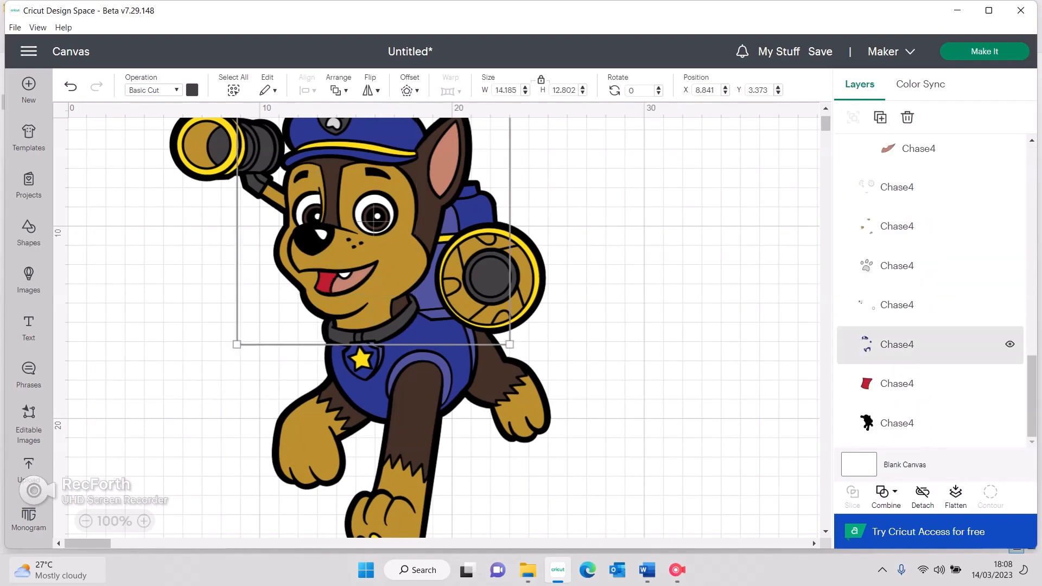
Step: Undo the last change and attach the gold pieces of the round speaker to the attached gold body layers
click(922, 293)
key(ctrl+z)
scroll(923, 301, down, 8)
click(922, 302)
shift+click(923, 304)
click(922, 494)
scroll(922, 375, down, 10)
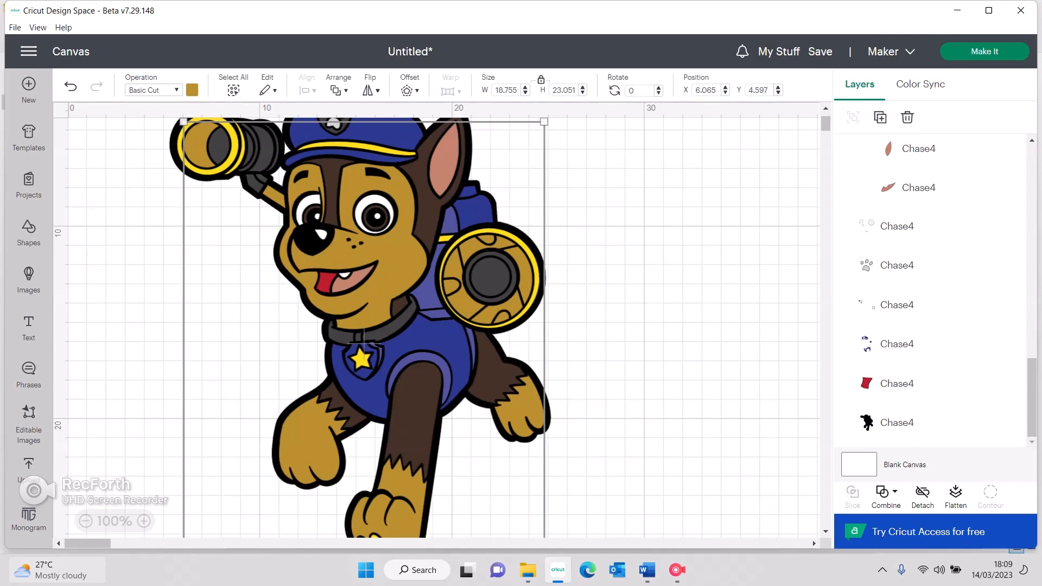
Step: Open the cutting preparation for the project with all materials loaded On Mat
click(985, 51)
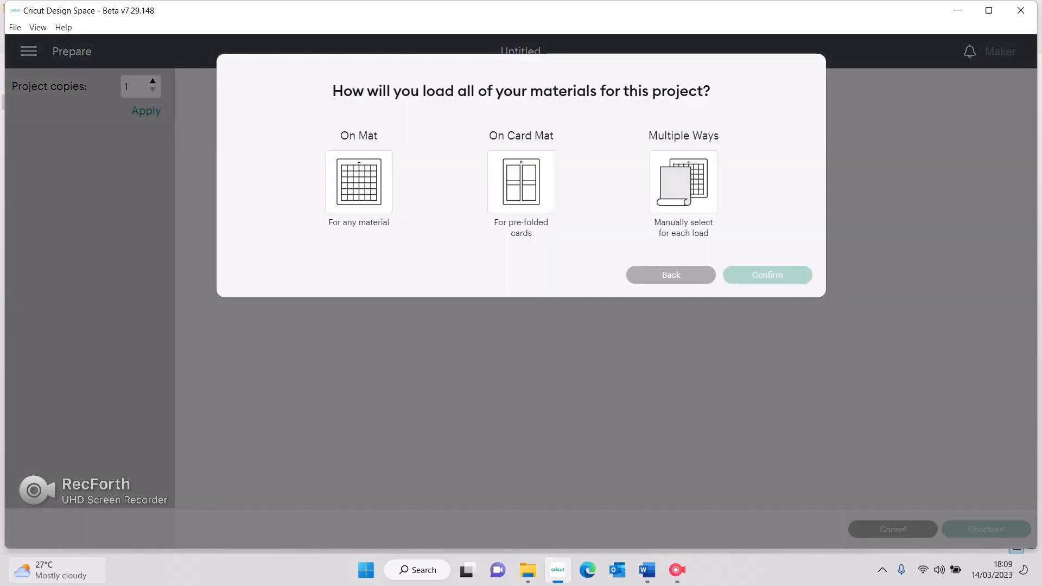
click(359, 182)
click(767, 322)
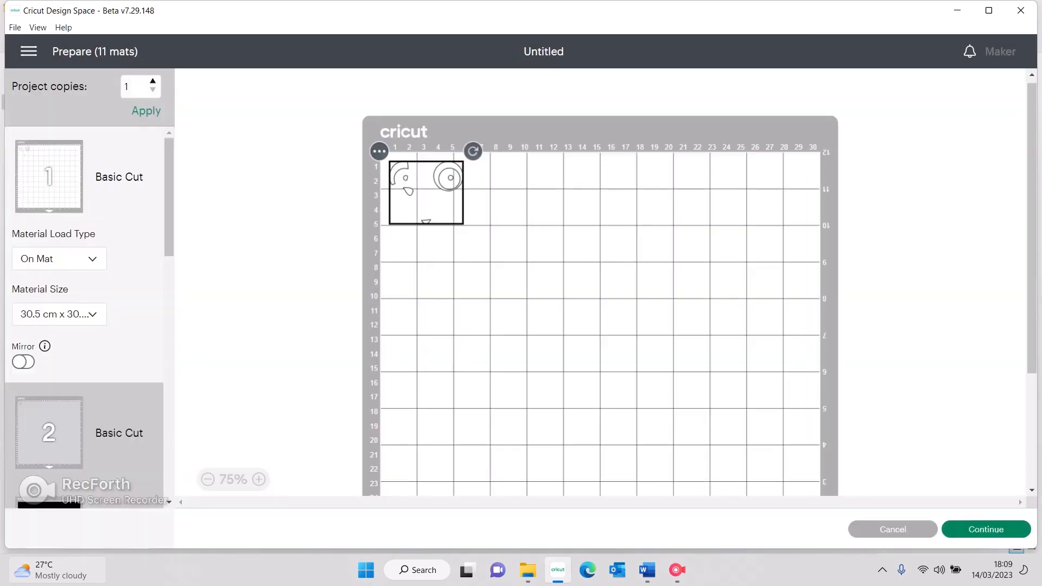
Step: Examine how the attached pieces are laid out on mats 1, 2 and 4
scroll(84, 309, down, 2)
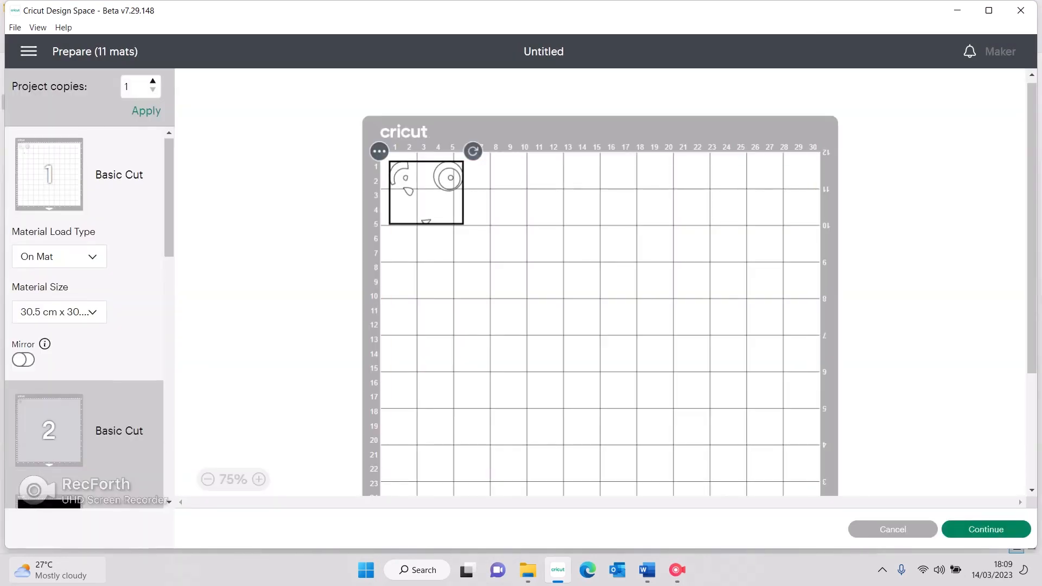
click(50, 296)
scroll(50, 296, down, 1)
scroll(50, 326, down, 2)
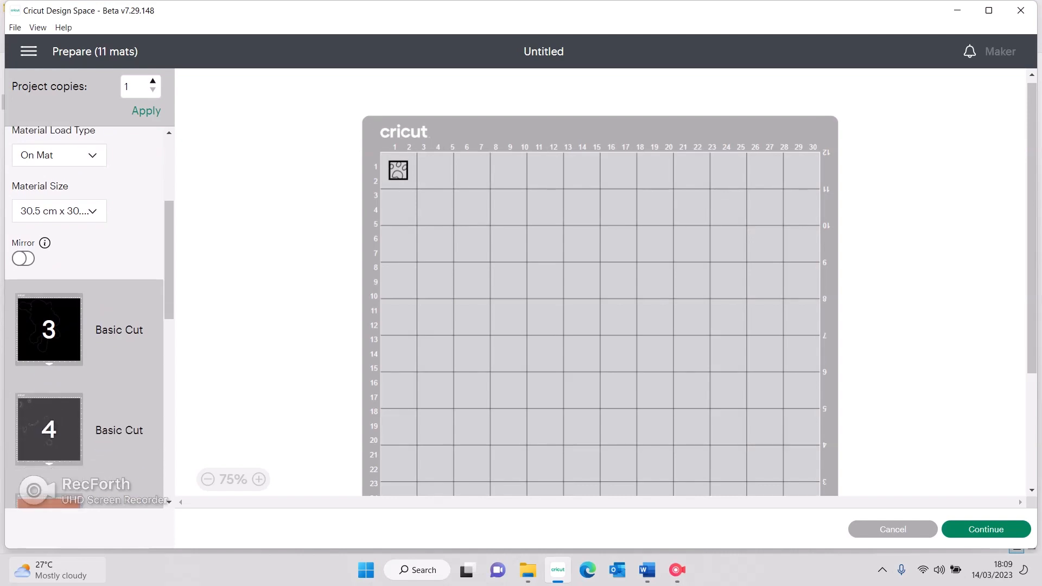
click(50, 359)
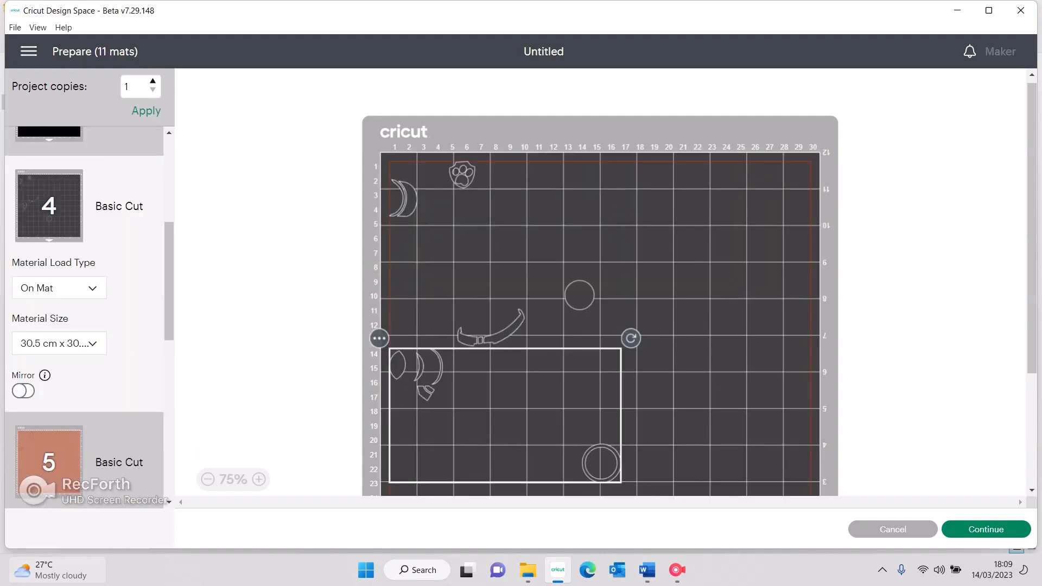
Step: Shift the lower dark gray set down about 1.5 cm on mat 4, select the upper set, and cancel the mat preparation
drag(506, 416, 506, 437)
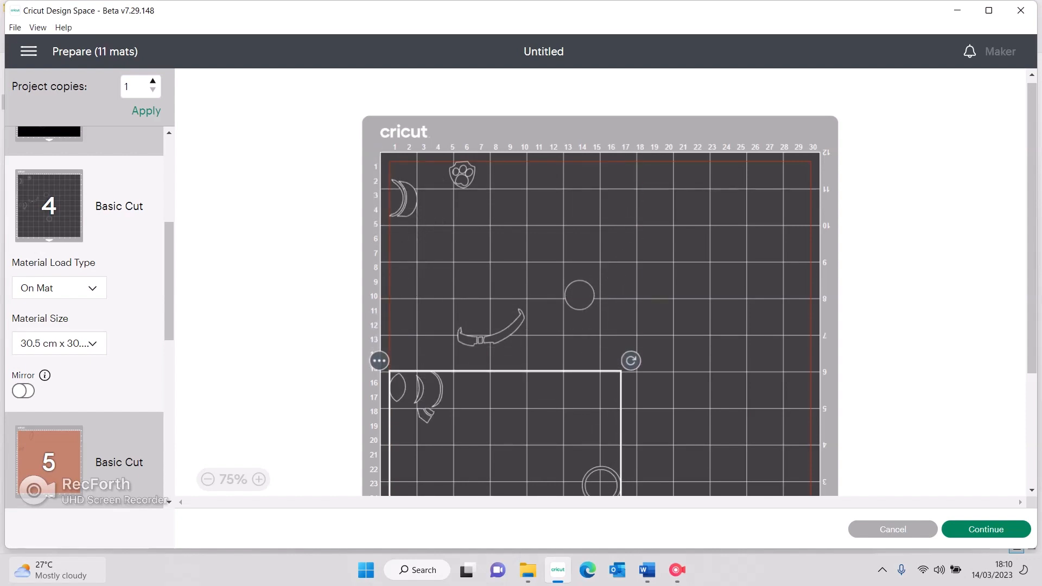
click(492, 254)
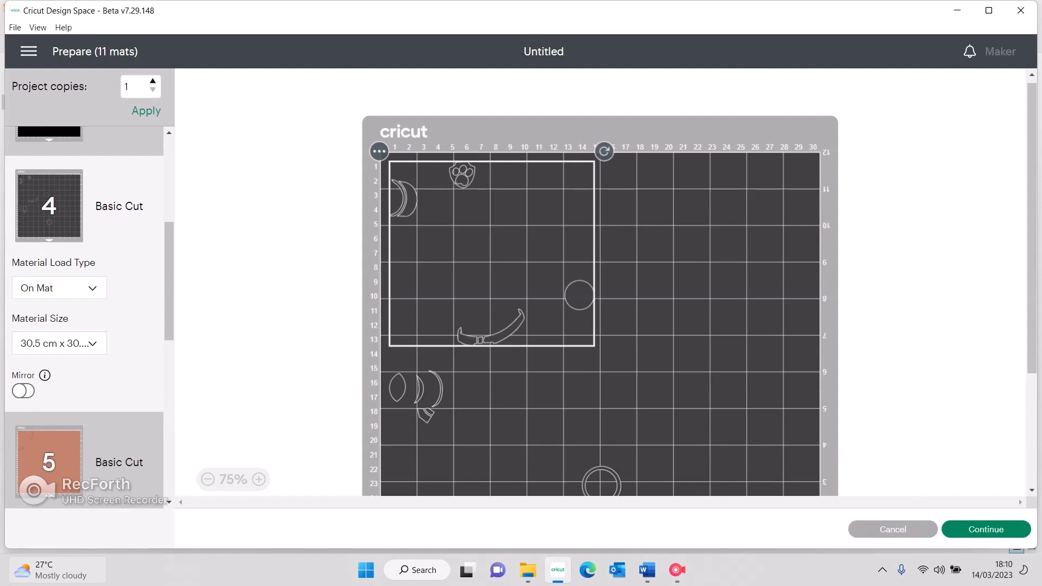
click(893, 529)
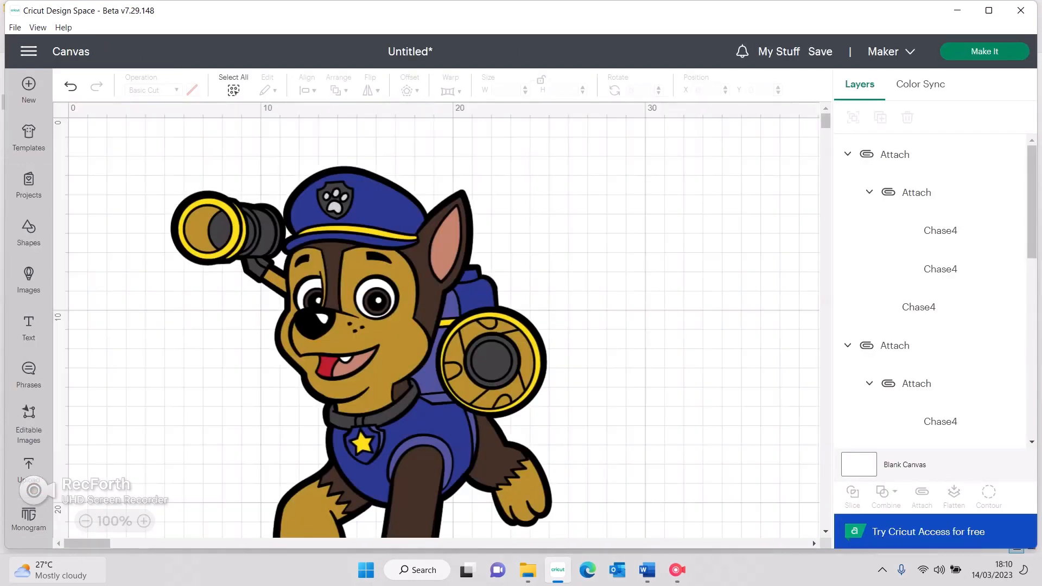
Step: Delete the entire dog design from the canvas
drag(186, 125, 512, 432)
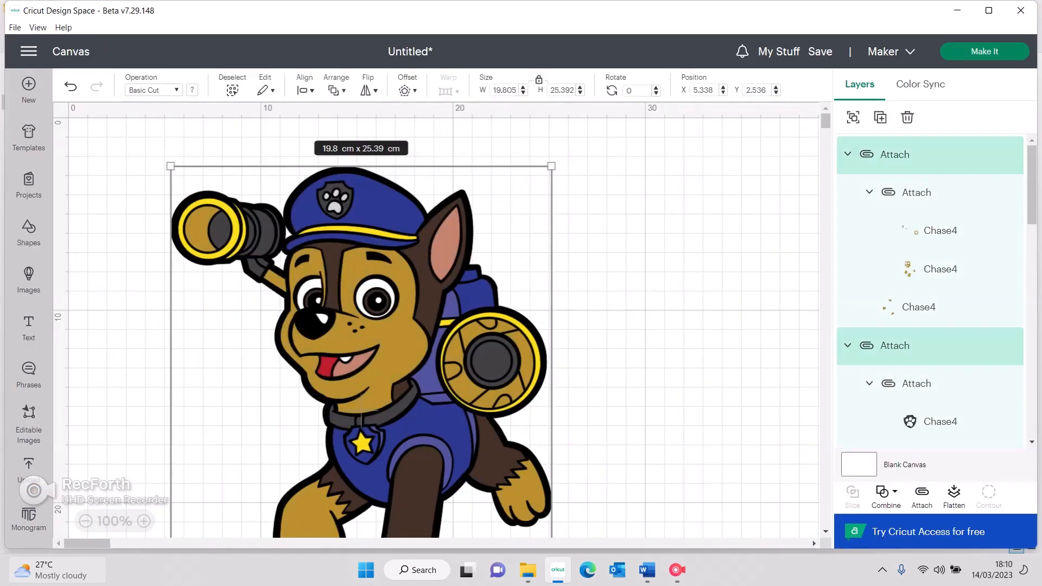
key(Delete)
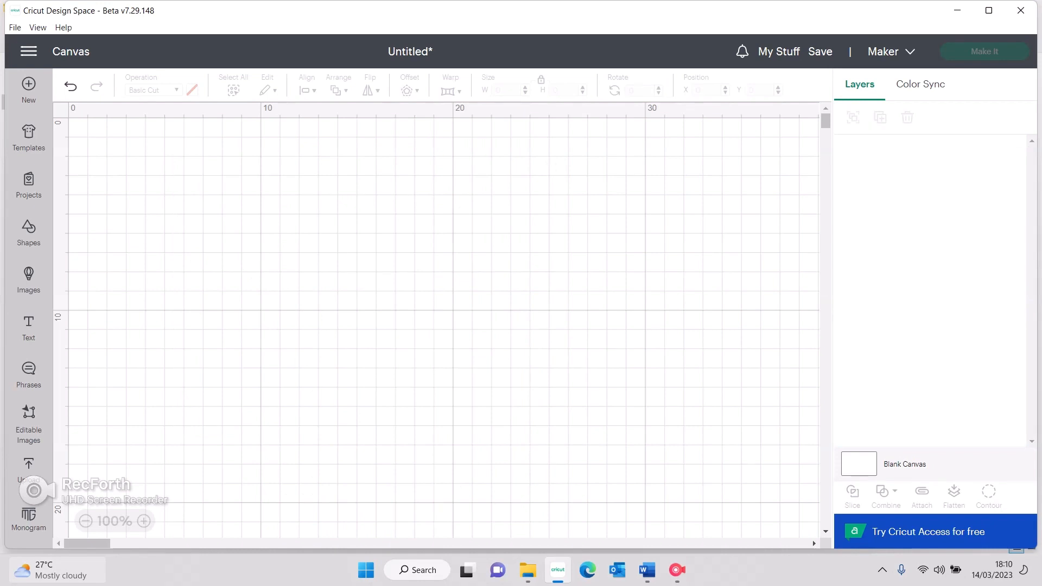
Step: Browse all uploaded images for the dark red Dragons Breath template and add it to the canvas
click(28, 469)
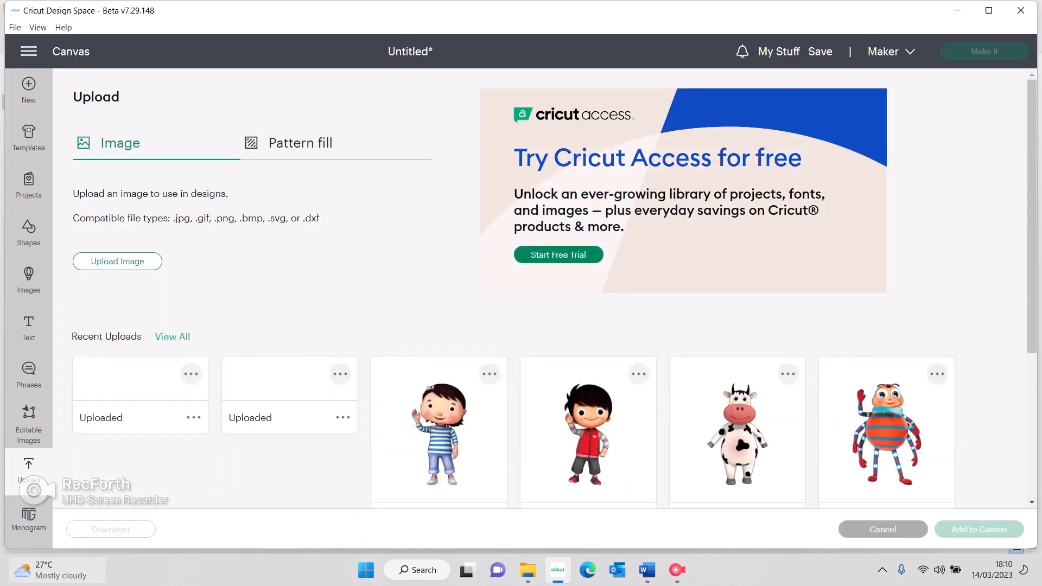
scroll(510, 299, down, 4)
click(173, 134)
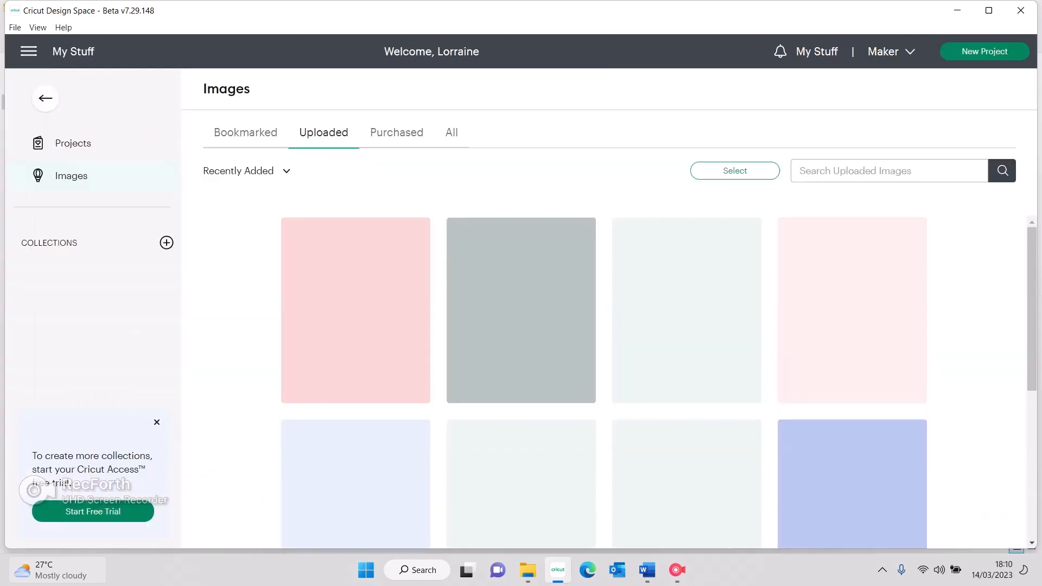
scroll(521, 353, down, 20)
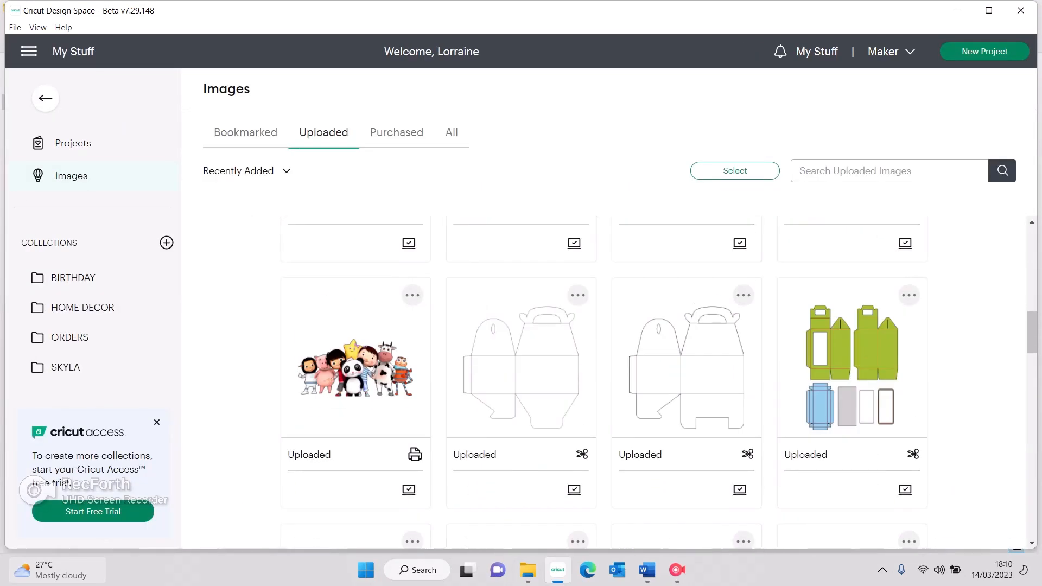
scroll(515, 304, down, 15)
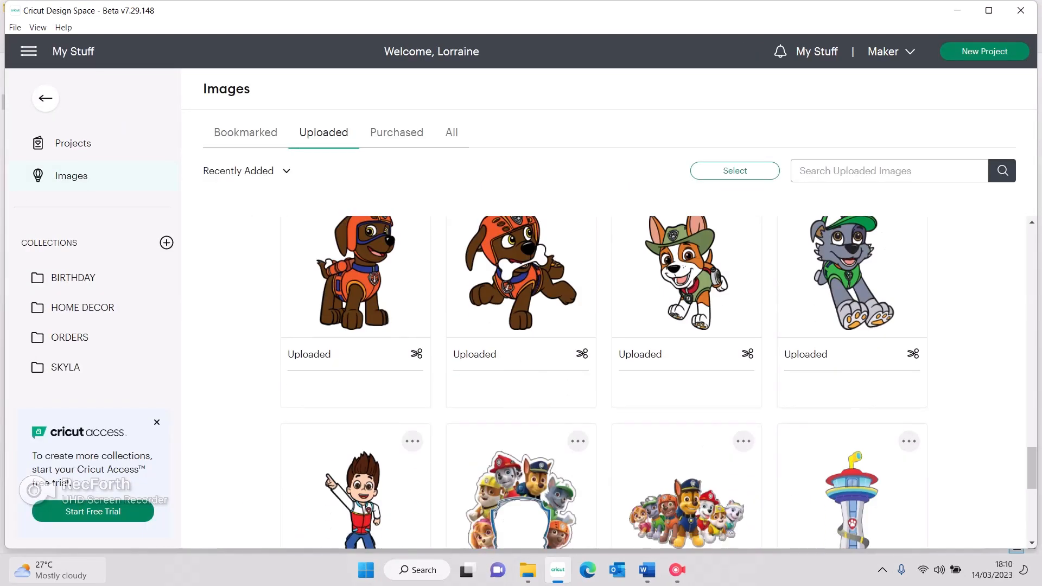
scroll(521, 353, up, 5)
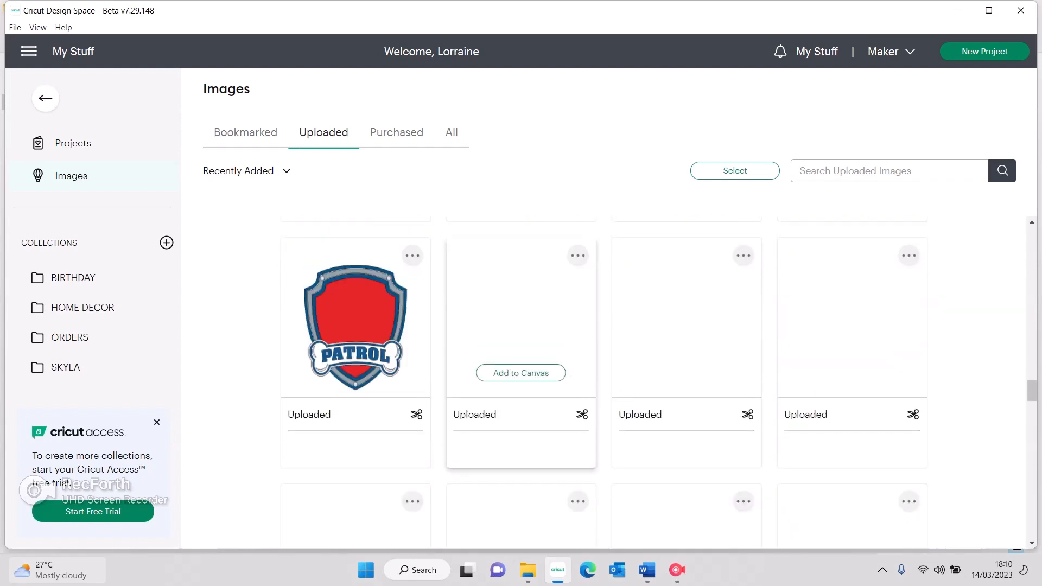
scroll(521, 353, down, 10)
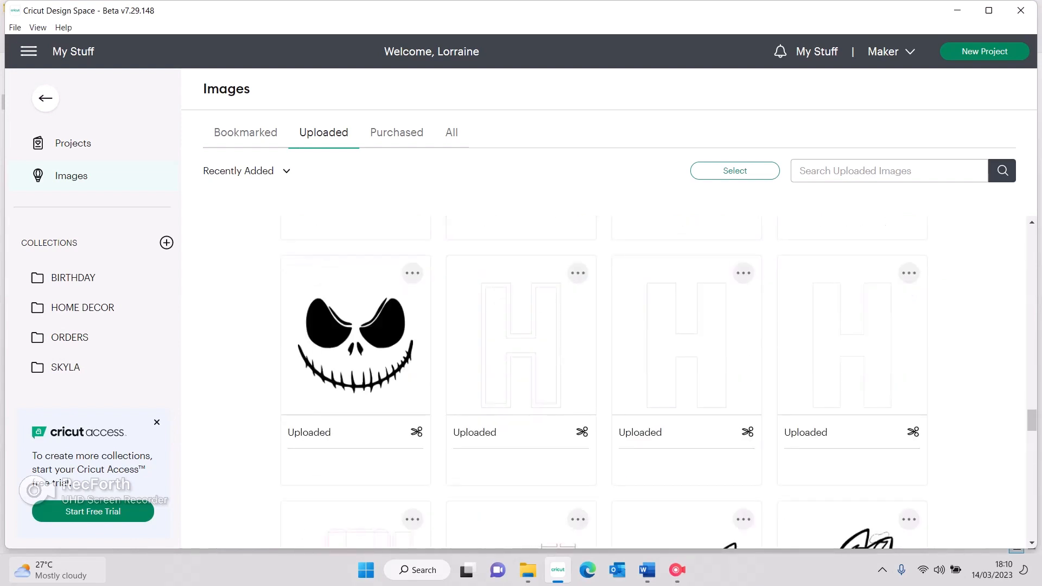
scroll(521, 304, down, 10)
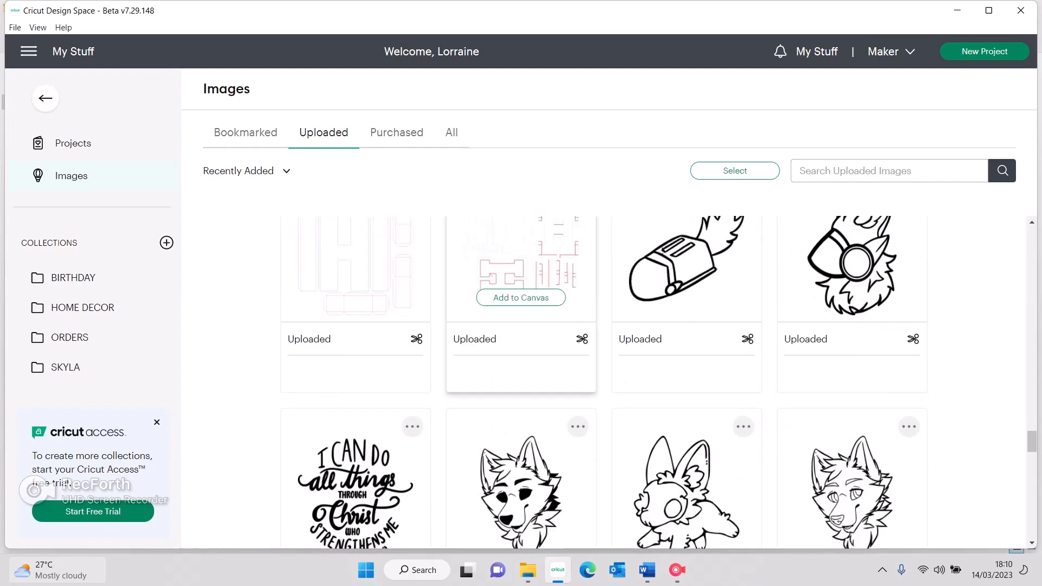
scroll(602, 380, down, 5)
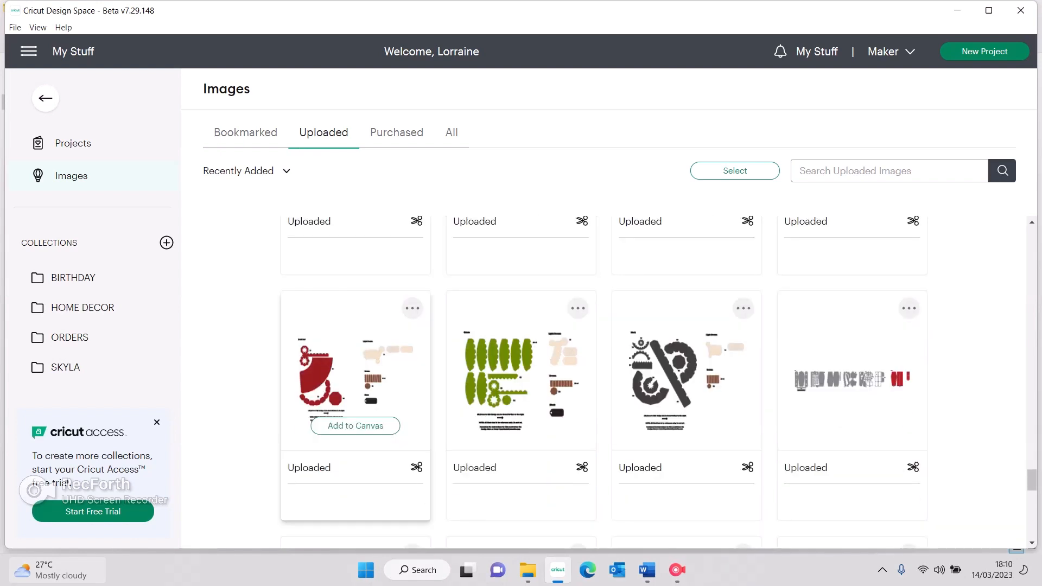
click(355, 425)
click(621, 515)
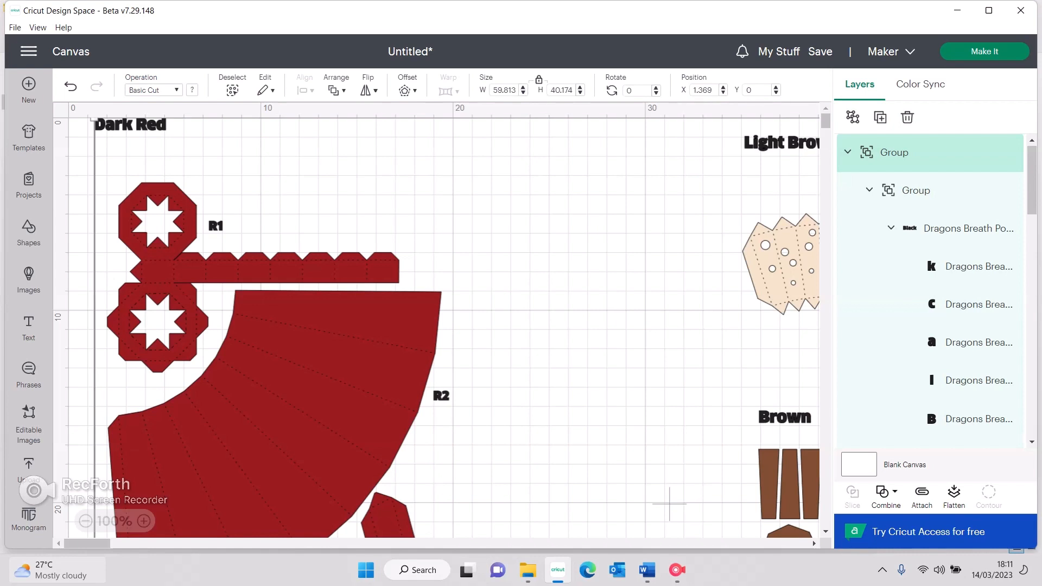
Step: Look through the nested groups and letter layers of the Dragons Breath design
scroll(966, 242, down, 10)
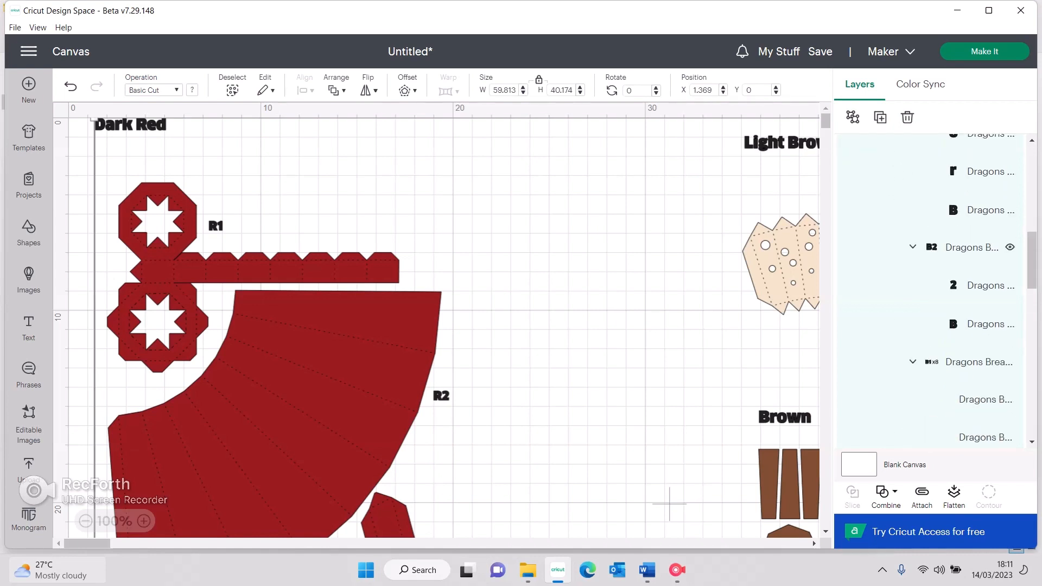
scroll(966, 245, down, 5)
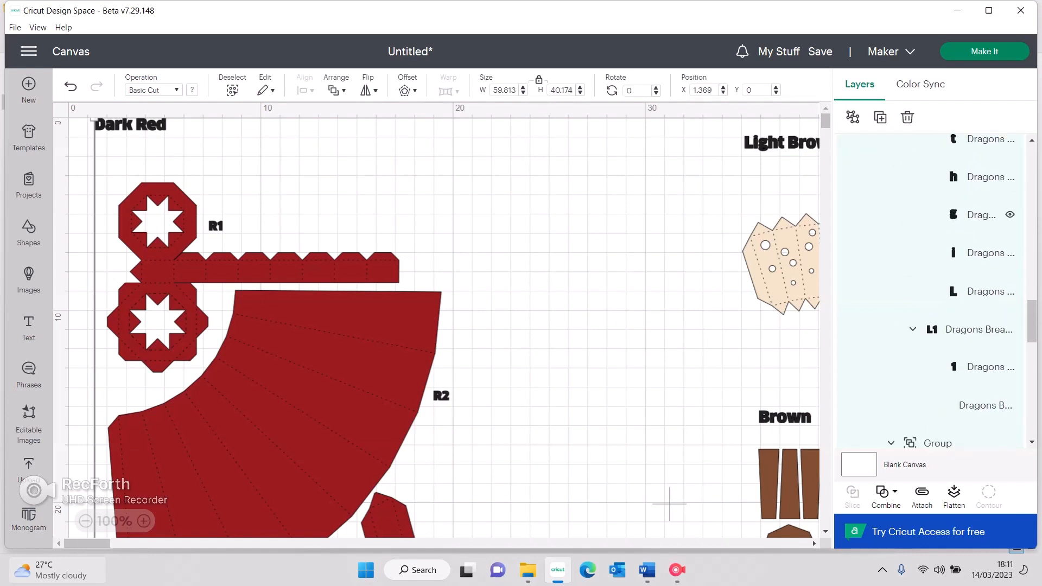
scroll(977, 242, down, 6)
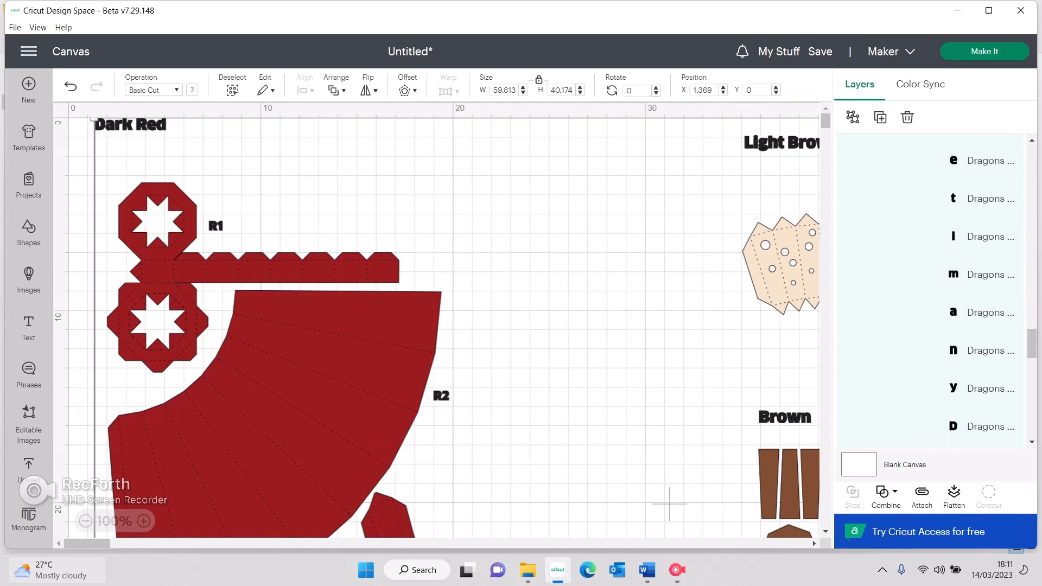
Step: Look through the remaining layers of the Dragons Breath design and select the light brown spotted L1 piece
scroll(977, 239, down, 6)
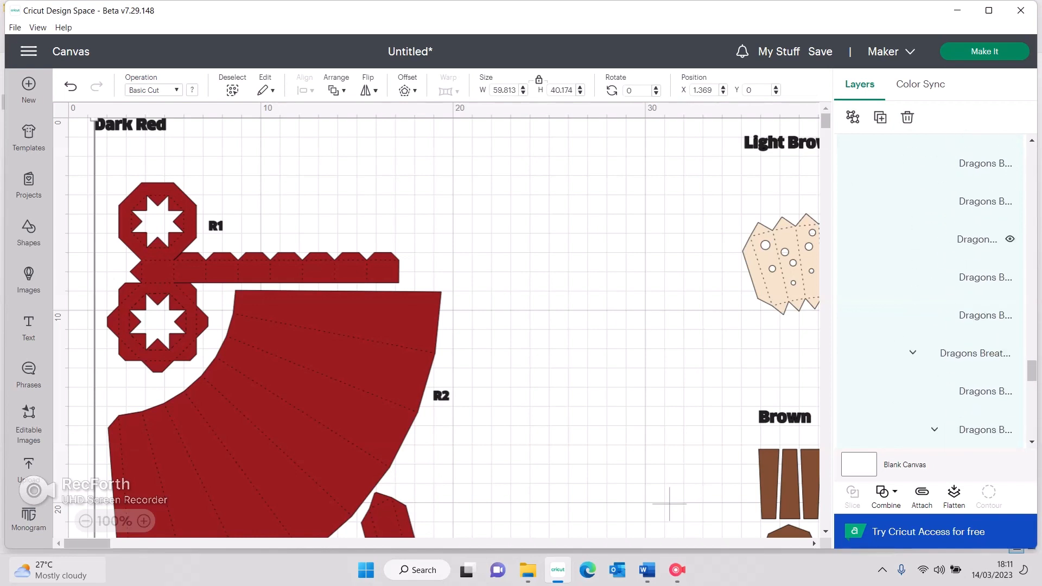
scroll(977, 293, down, 5)
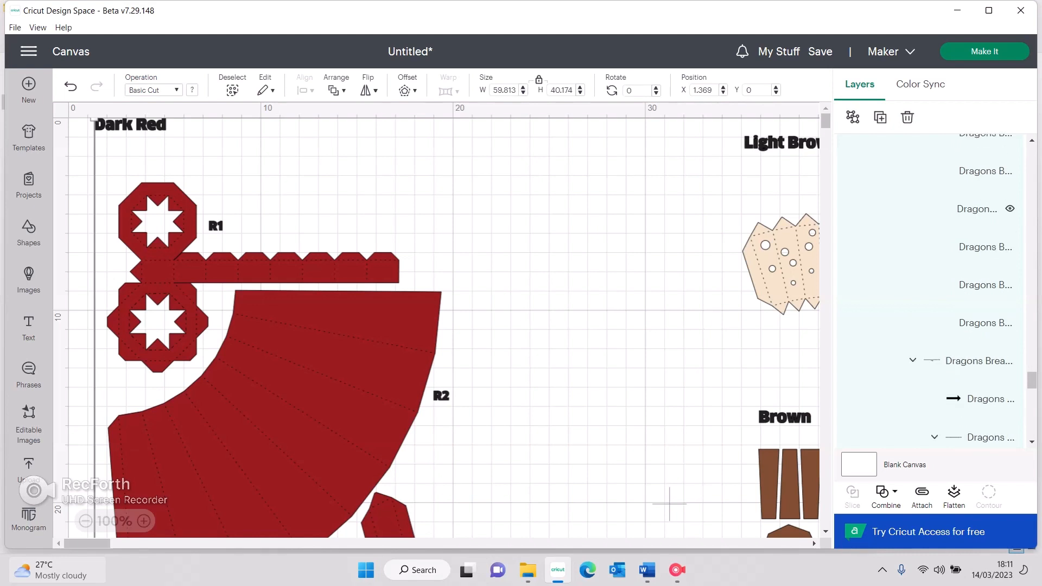
scroll(977, 293, down, 5)
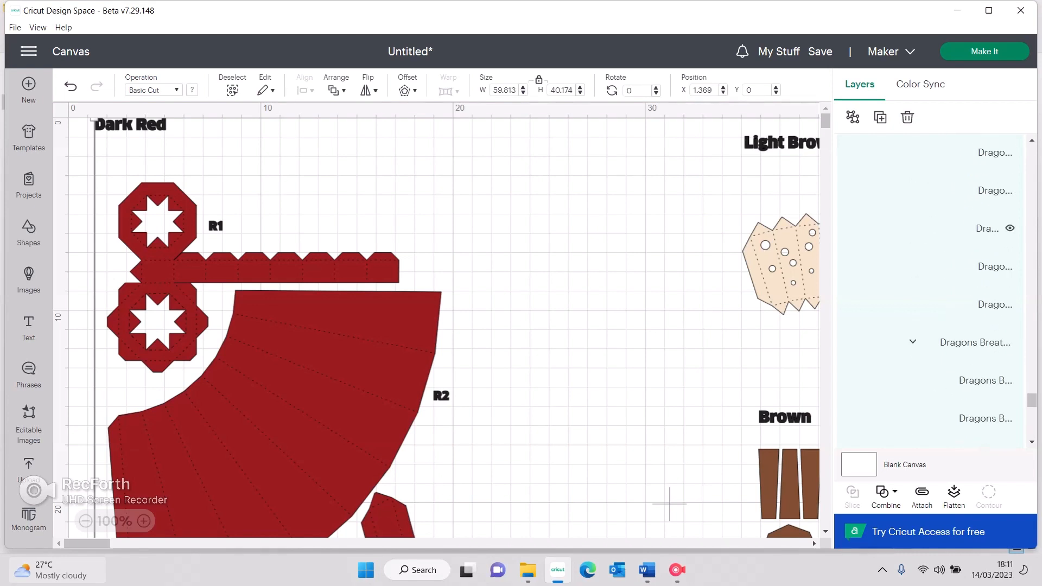
scroll(930, 293, down, 5)
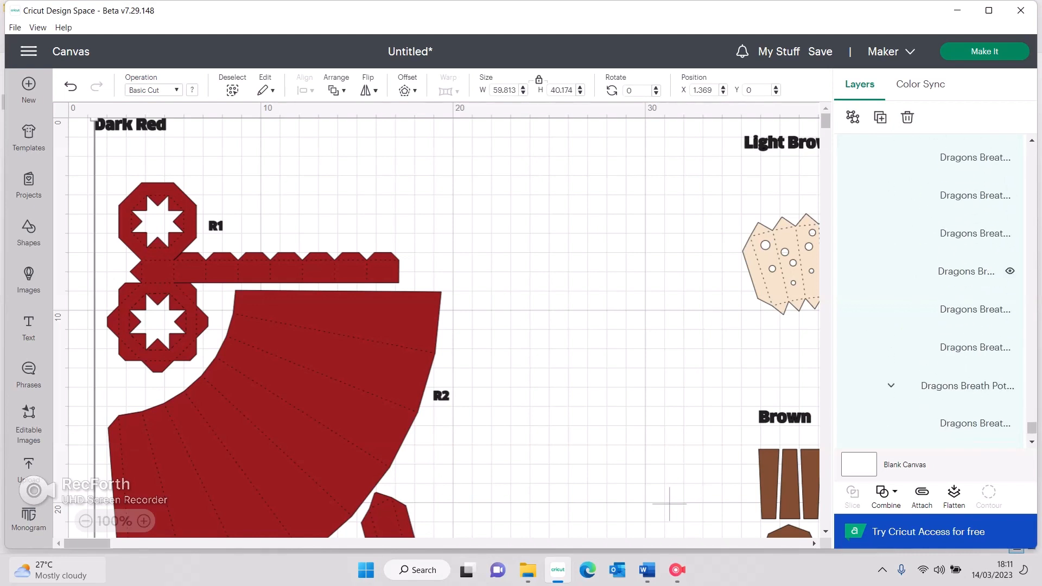
scroll(977, 271, down, 3)
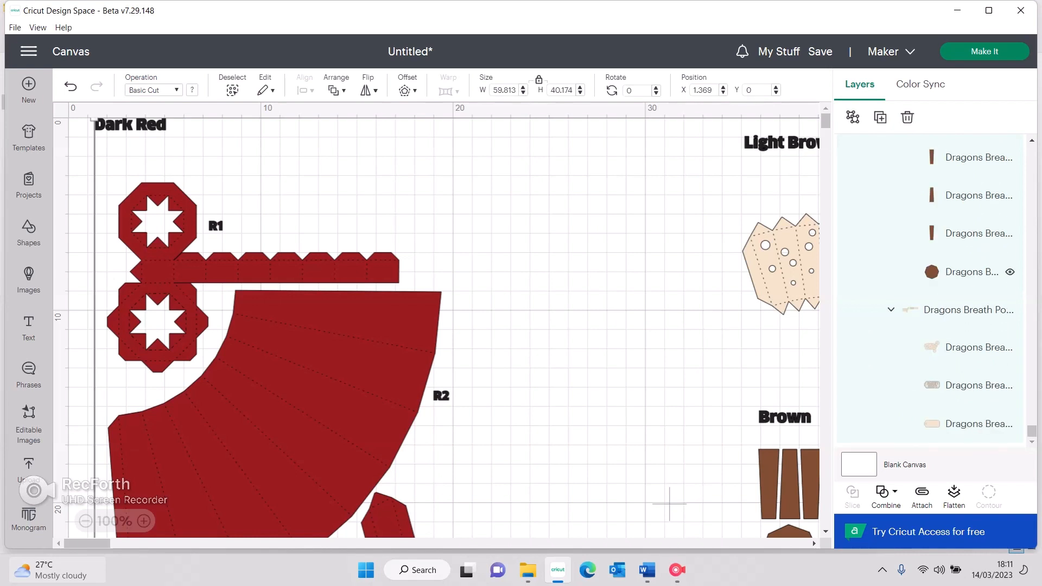
click(972, 347)
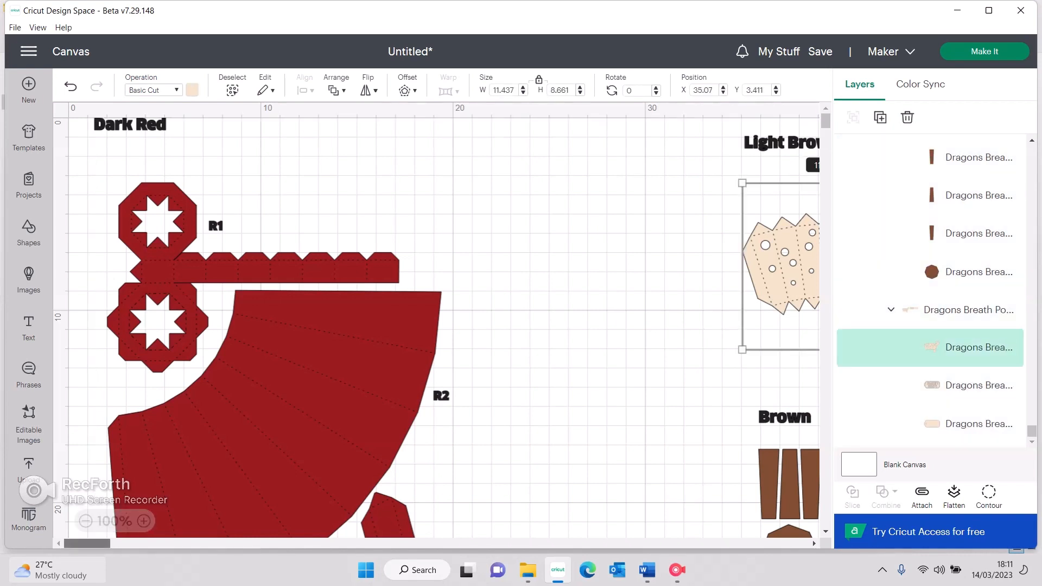
drag(91, 543, 112, 543)
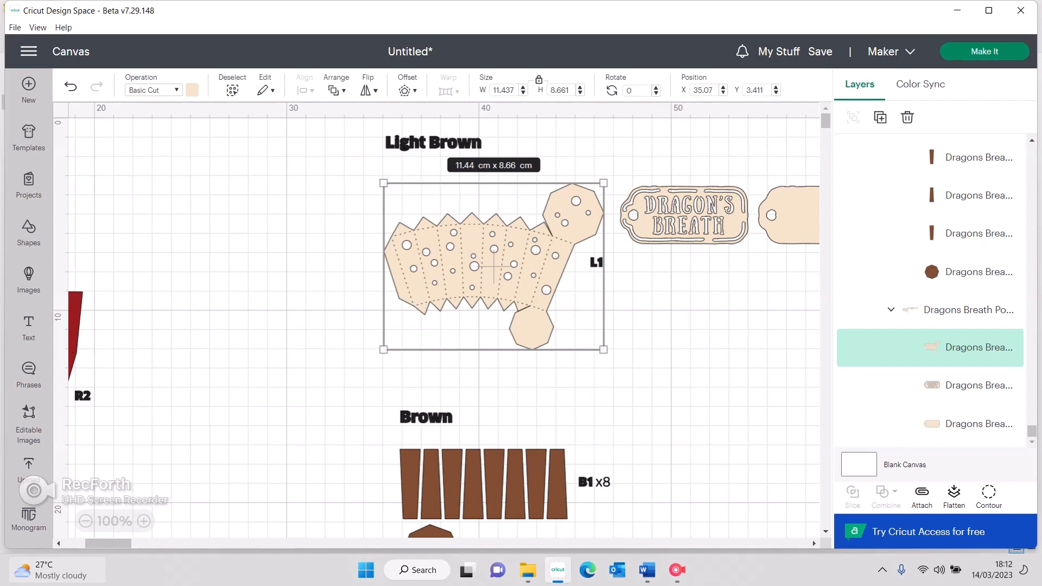
Step: Prepare the project with all materials loaded on 30.5 cm x 30.5 cm mats and view the light brown mat 3
click(984, 52)
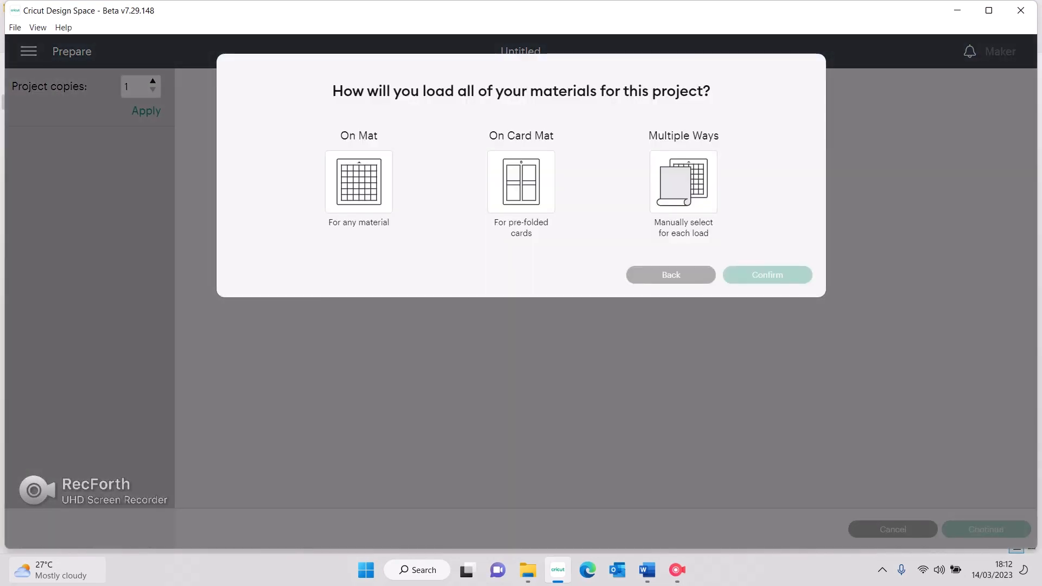
click(359, 182)
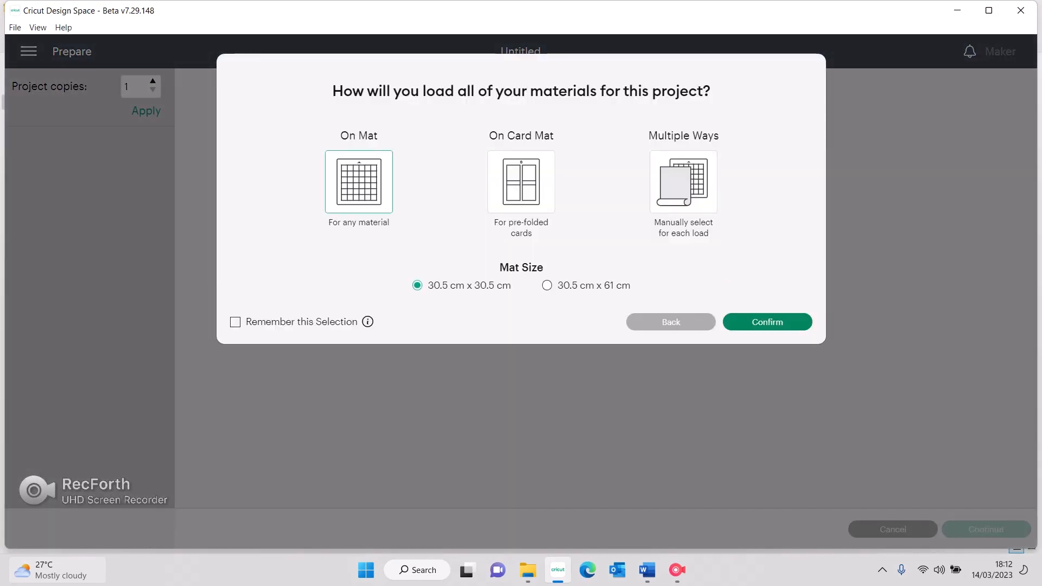
click(767, 322)
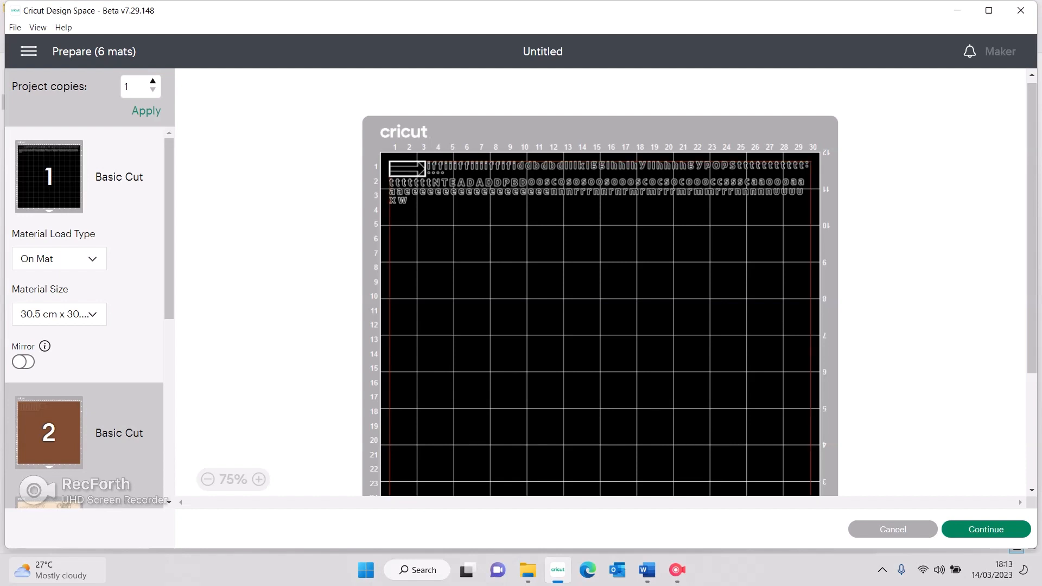
scroll(600, 303, down, 5)
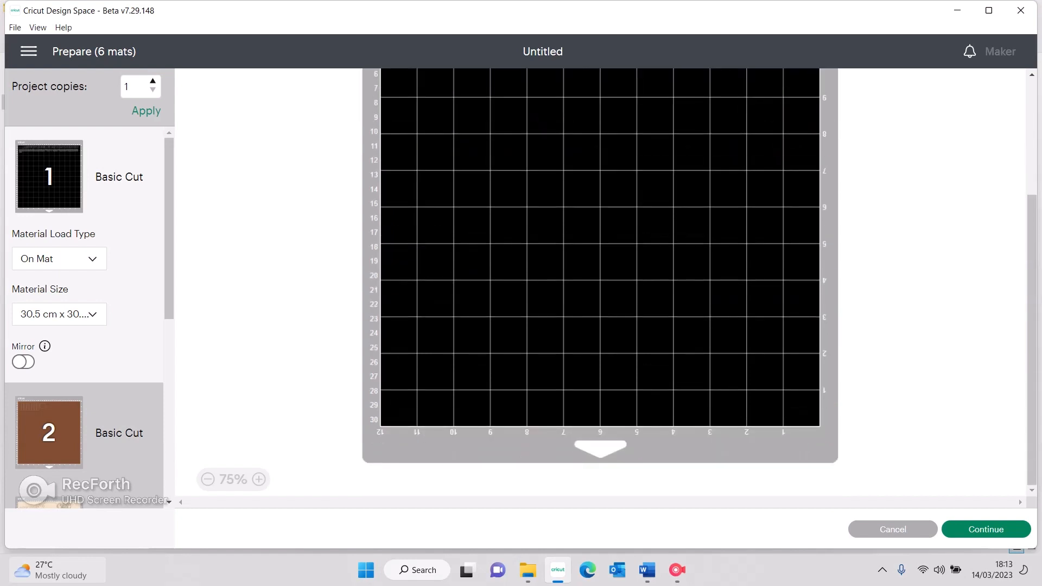
scroll(600, 304, down, 5)
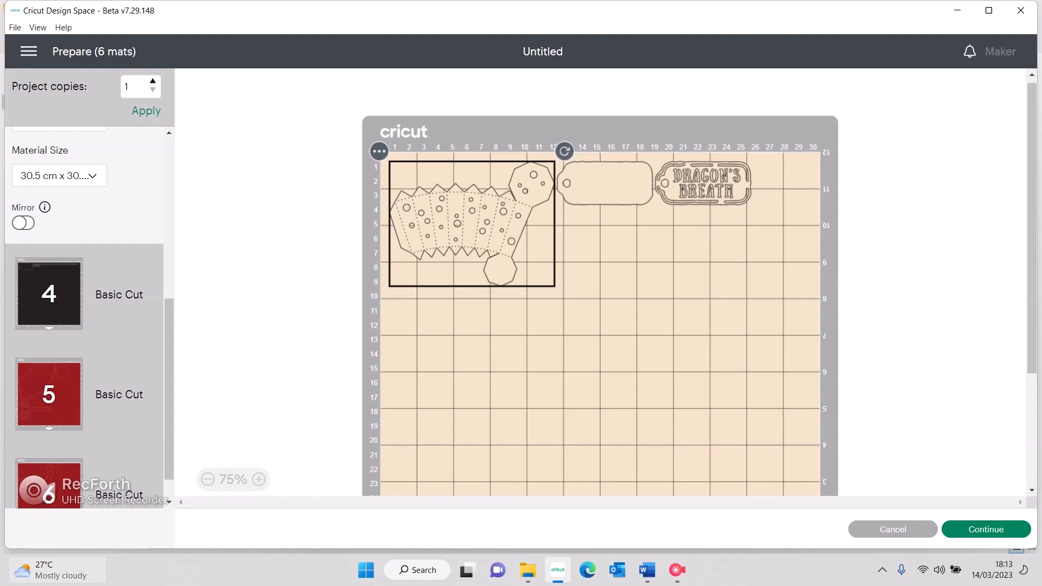
Step: Move the blank tag piece from the dark gray mat 4 to a new dark green mat
click(49, 293)
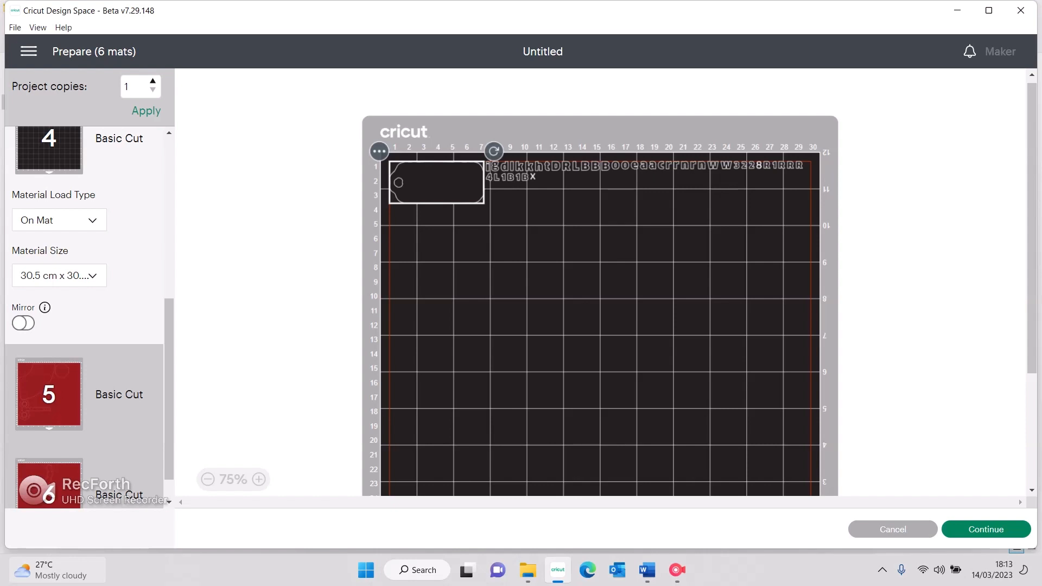
click(379, 151)
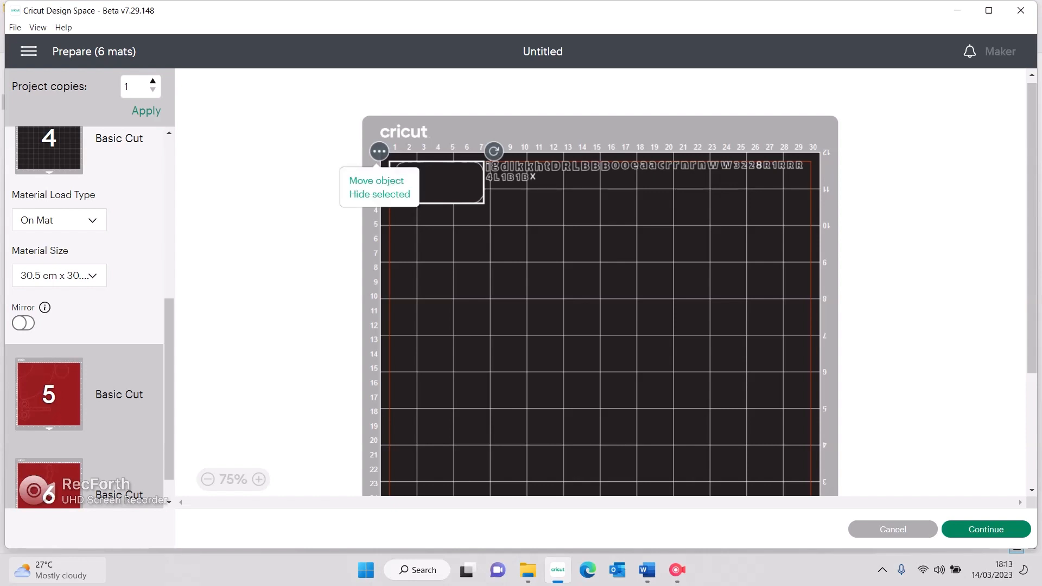
click(376, 180)
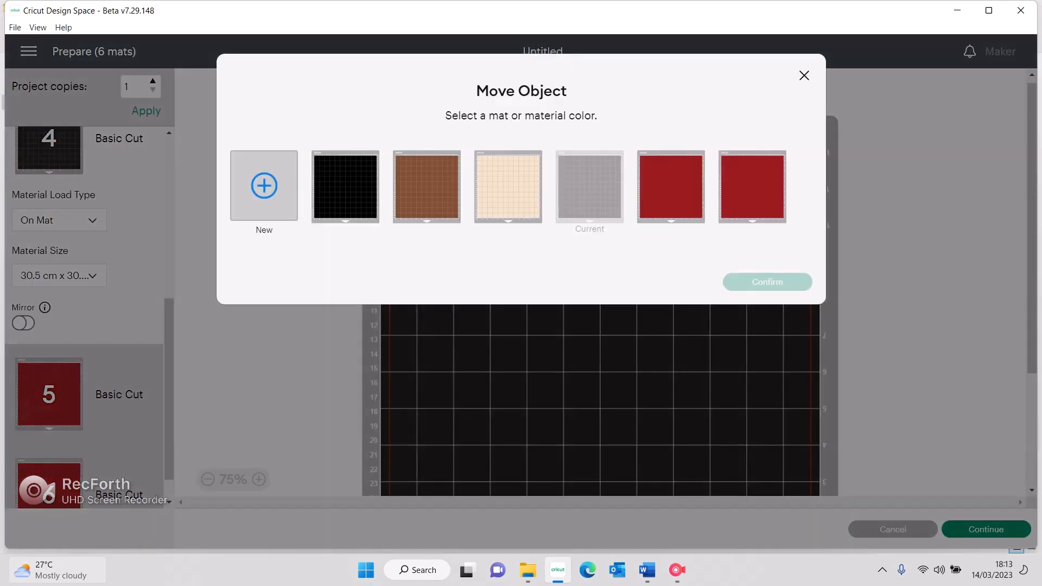
click(264, 186)
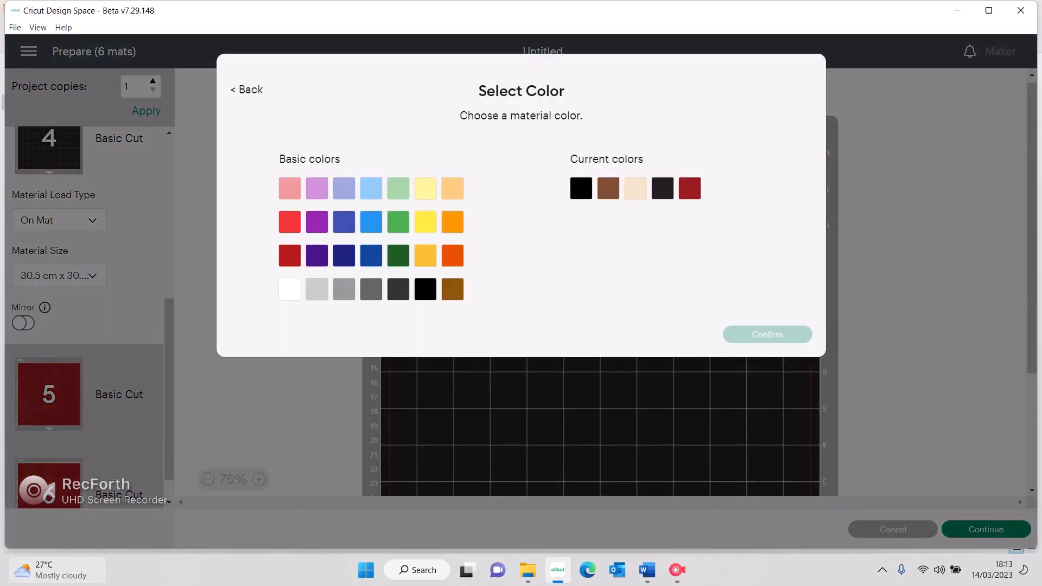
click(398, 255)
click(767, 334)
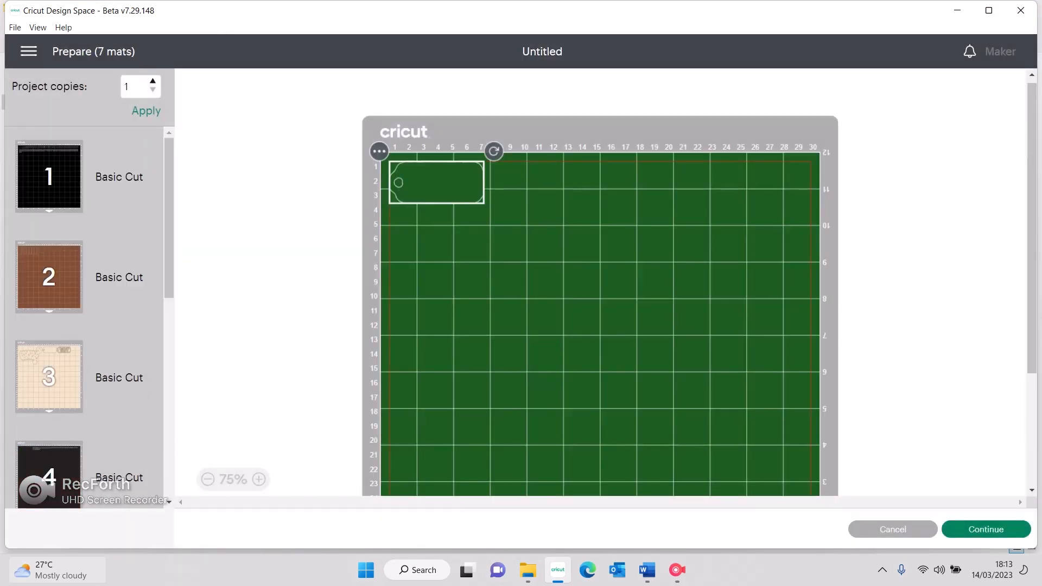
Step: Set the material size of the light brown mat 3 to 21 cm x 29.7 cm (A4)
scroll(87, 317, down, 4)
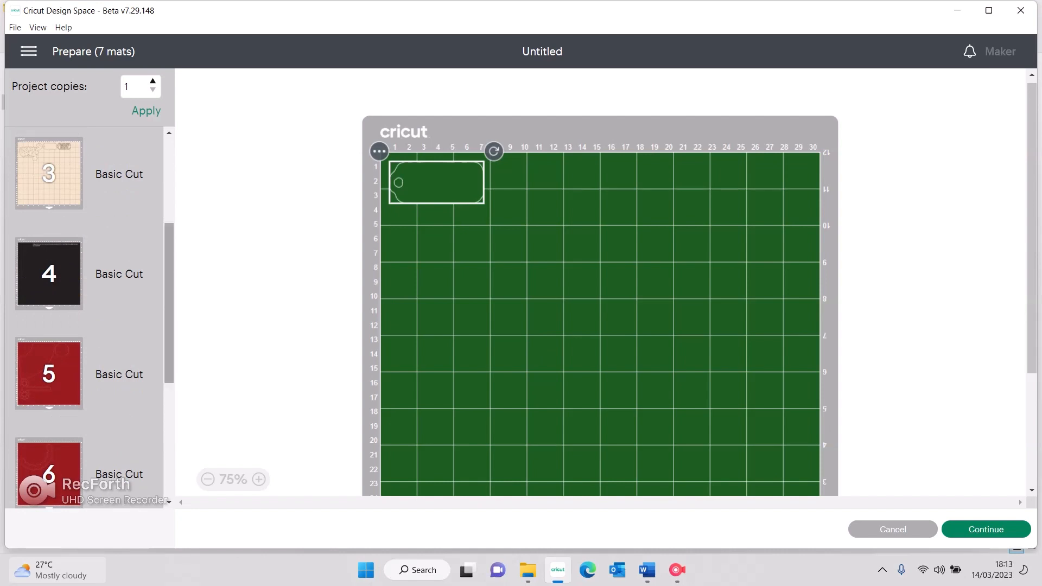
click(49, 174)
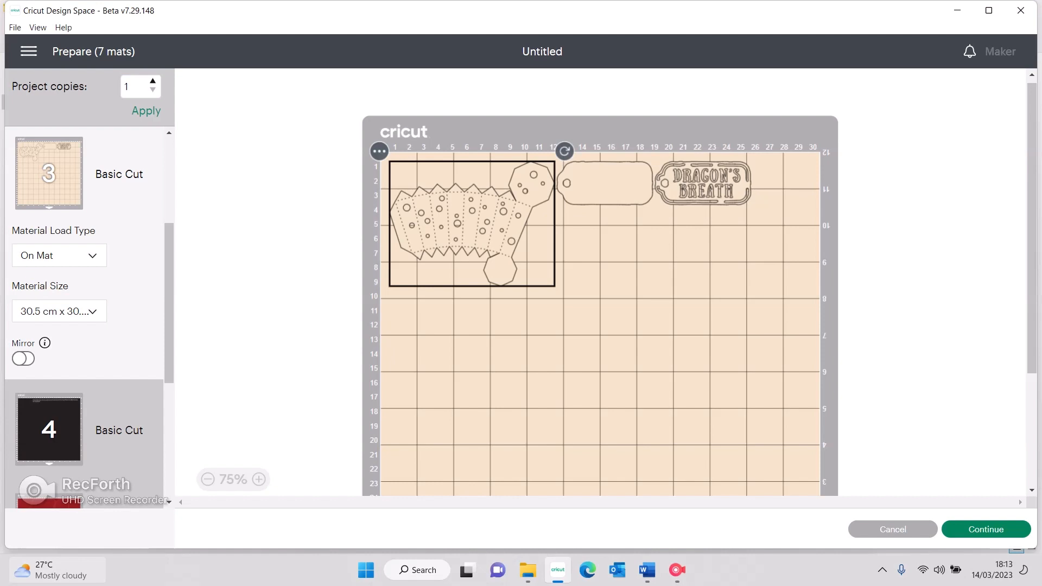
click(60, 311)
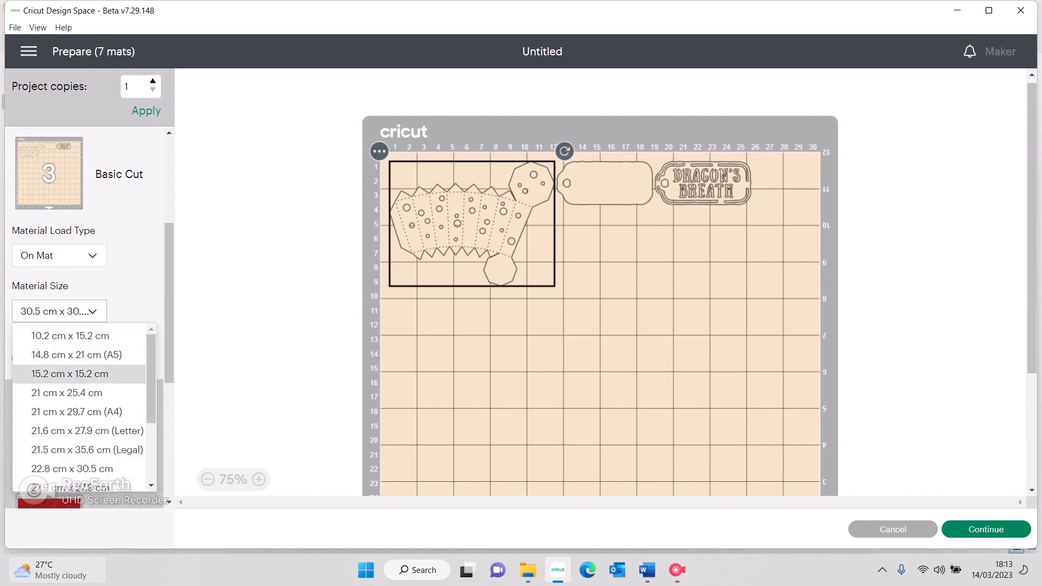
click(76, 411)
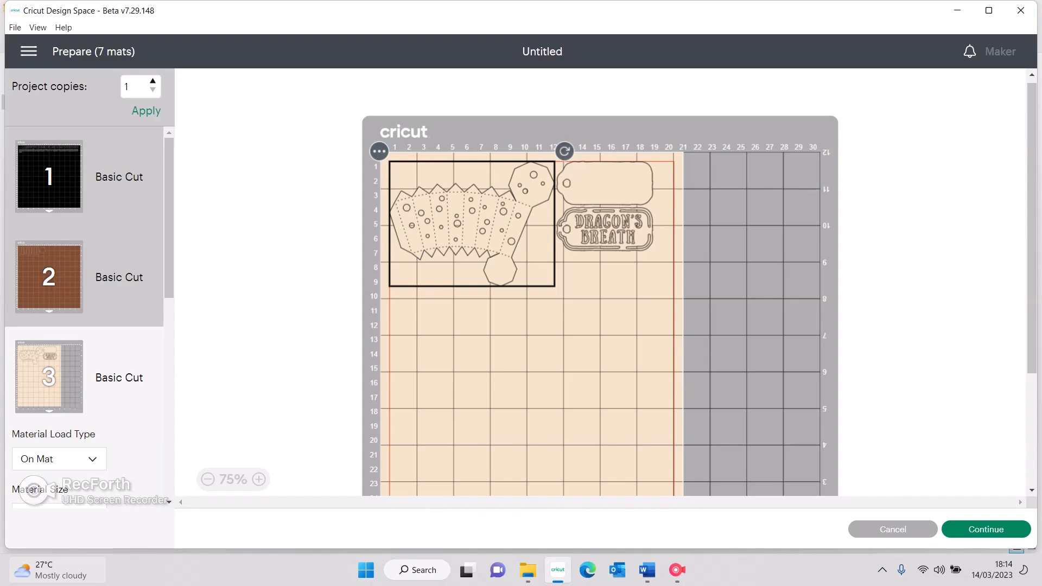
Step: Turn both tags upright and place them side by side directly beneath the spotted piece on mat 3, and cancel the mat preparation
drag(605, 229, 437, 298)
drag(495, 267, 468, 357)
drag(437, 303, 415, 316)
drag(605, 183, 531, 322)
drag(589, 290, 564, 379)
click(599, 371)
drag(531, 323, 461, 307)
click(561, 337)
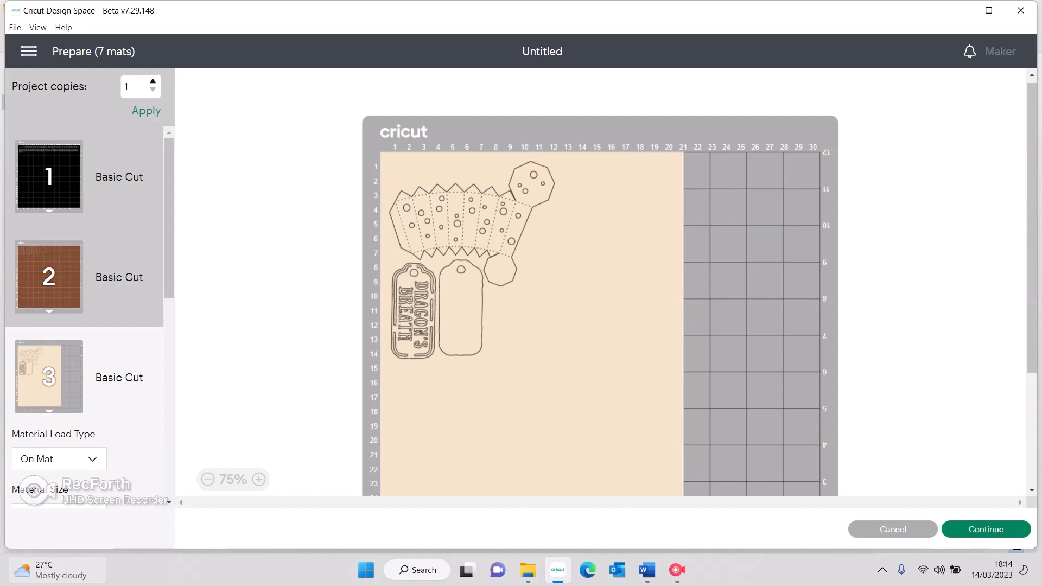
click(892, 529)
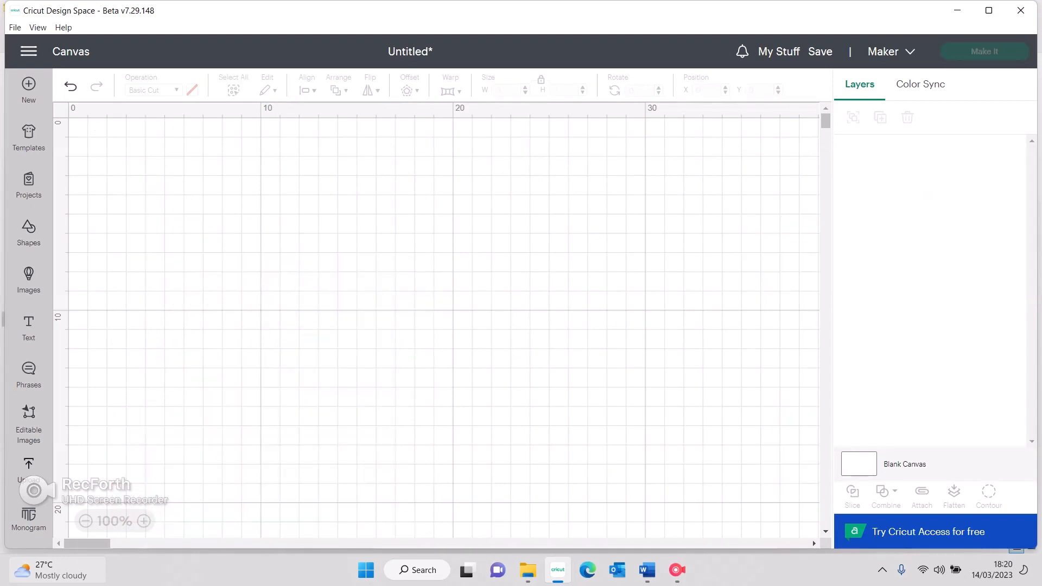
Step: Start a new image upload and open R (2).png from the SVGS folder
click(29, 468)
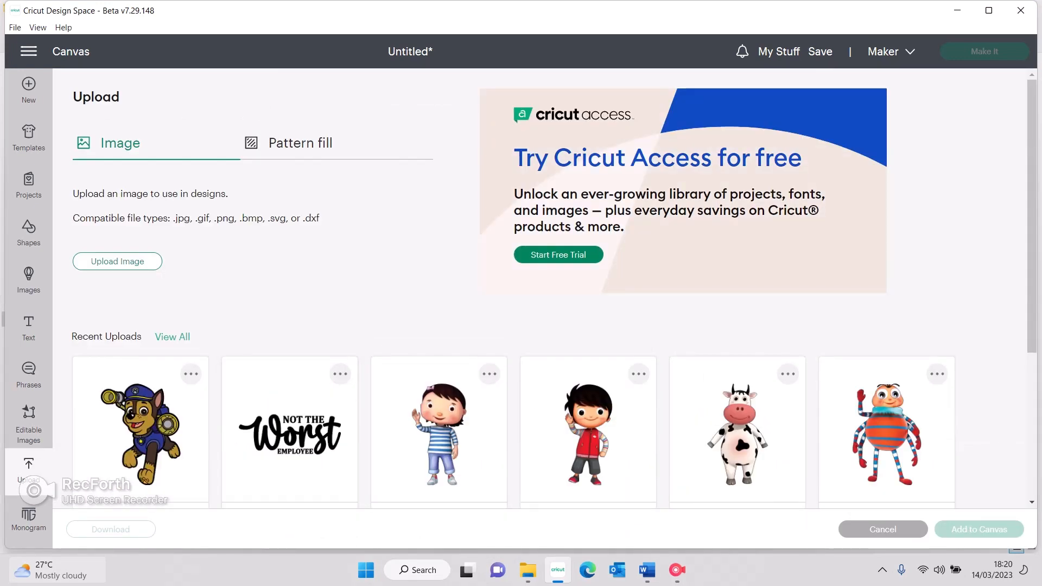
click(117, 261)
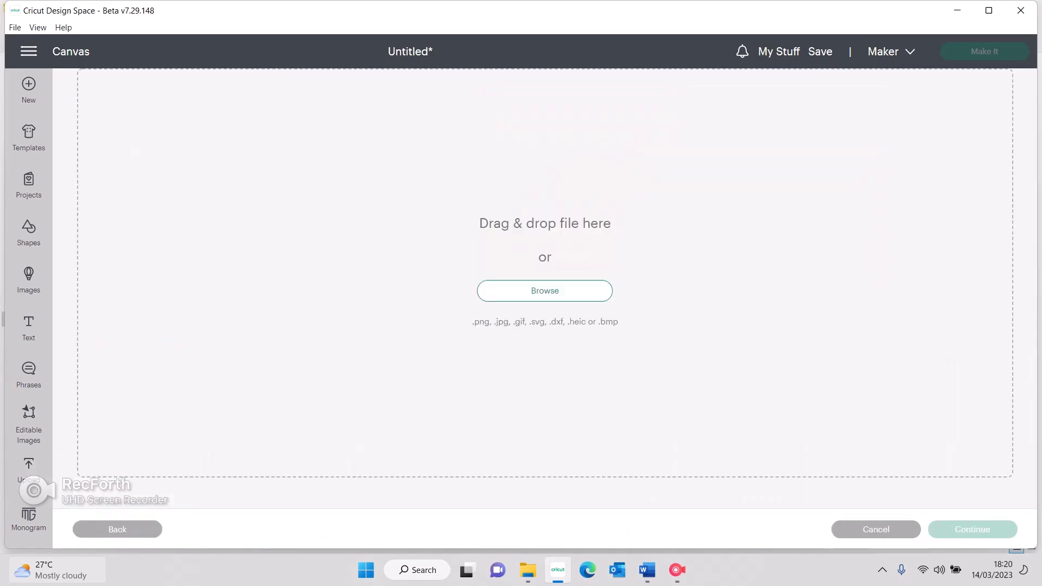
click(545, 291)
click(55, 230)
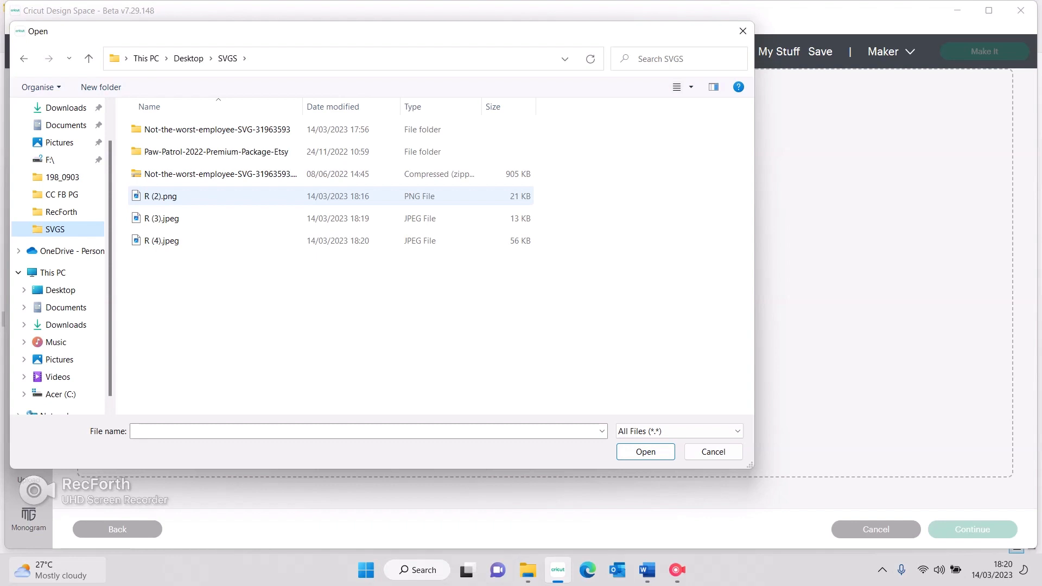
double_click(162, 197)
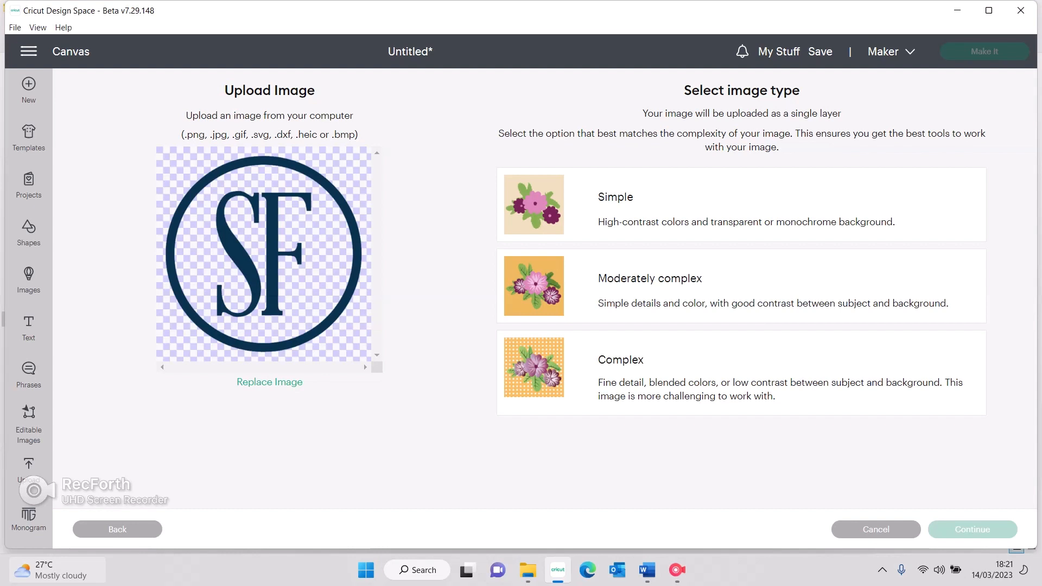
Step: Classify the SF logo as Simple, continue without background removal to the upload type choice, go back and cancel the upload
click(741, 205)
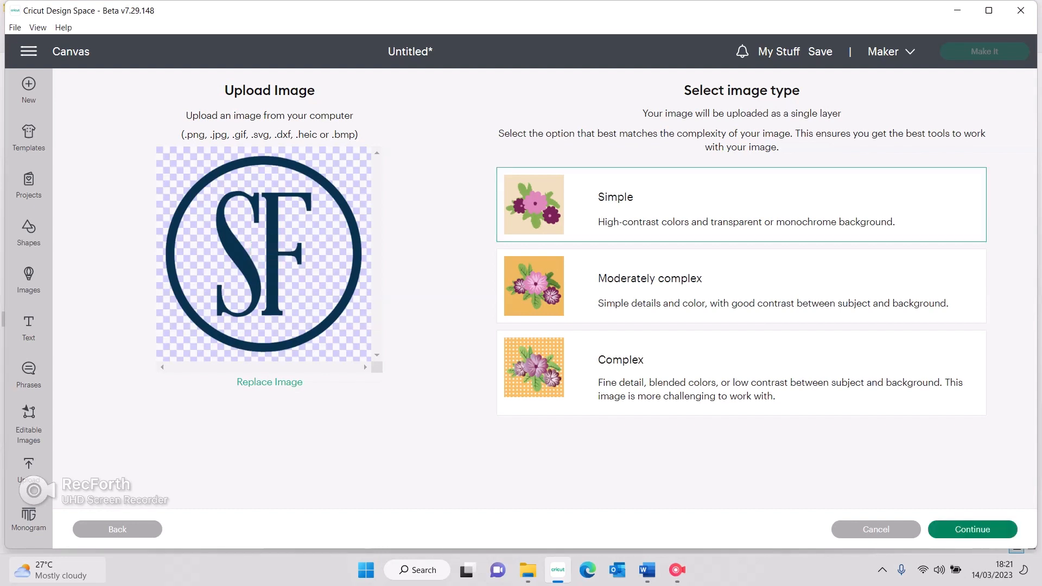
click(973, 529)
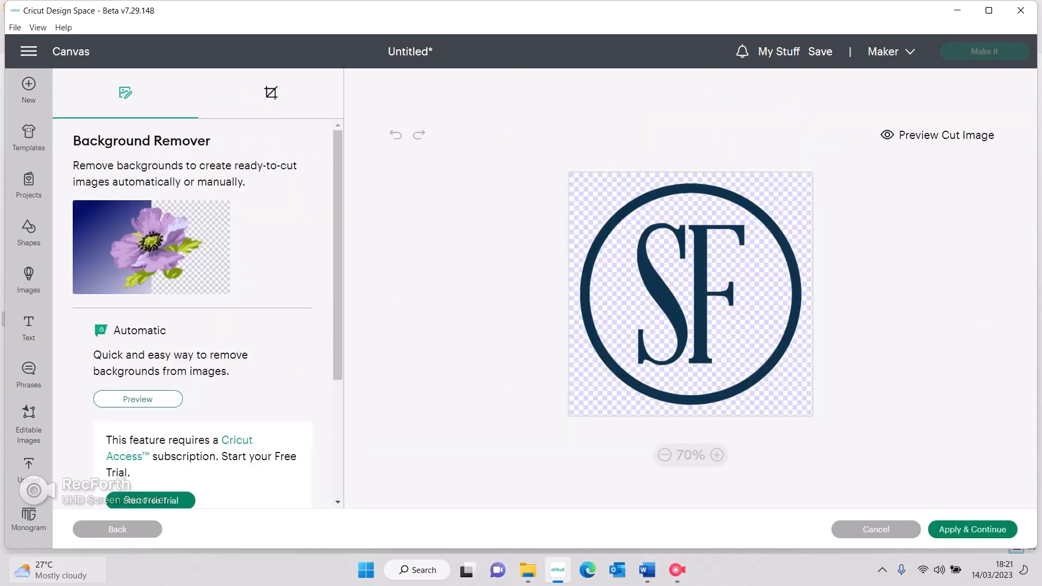
click(973, 529)
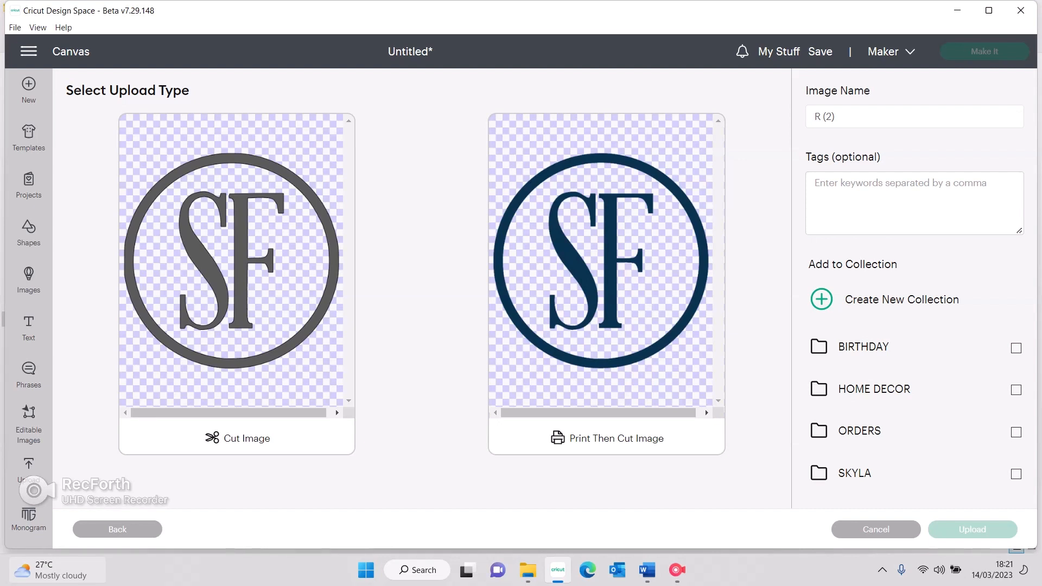
click(117, 529)
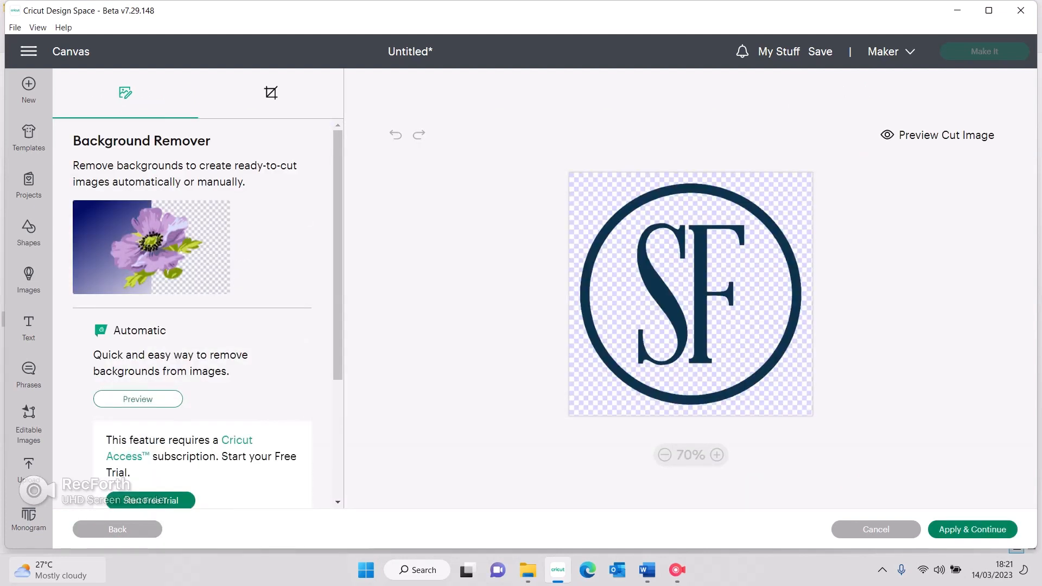
click(876, 530)
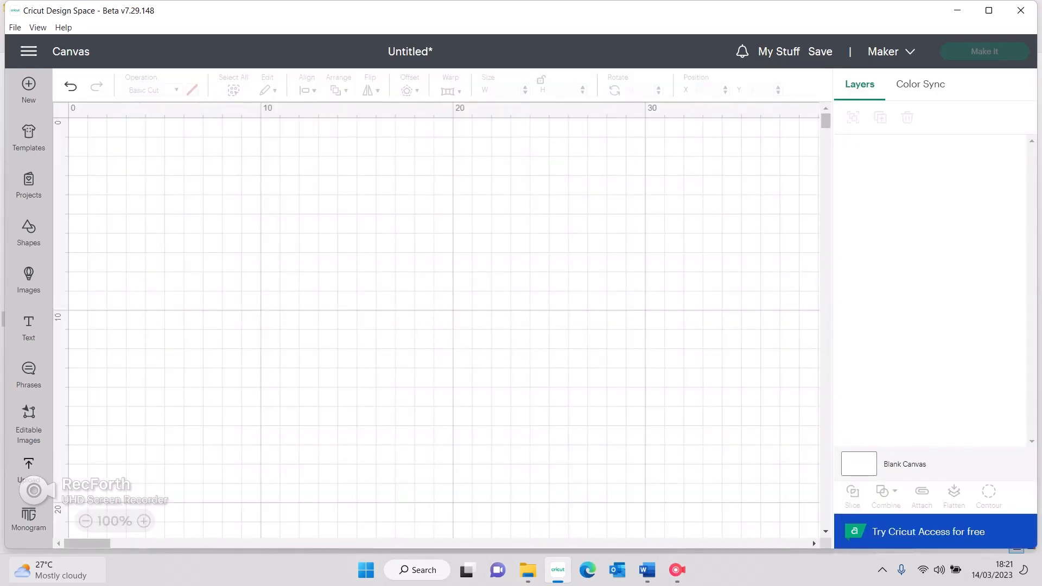
Step: Start another image upload and open R (3).jpeg from the SVGS folder
click(29, 470)
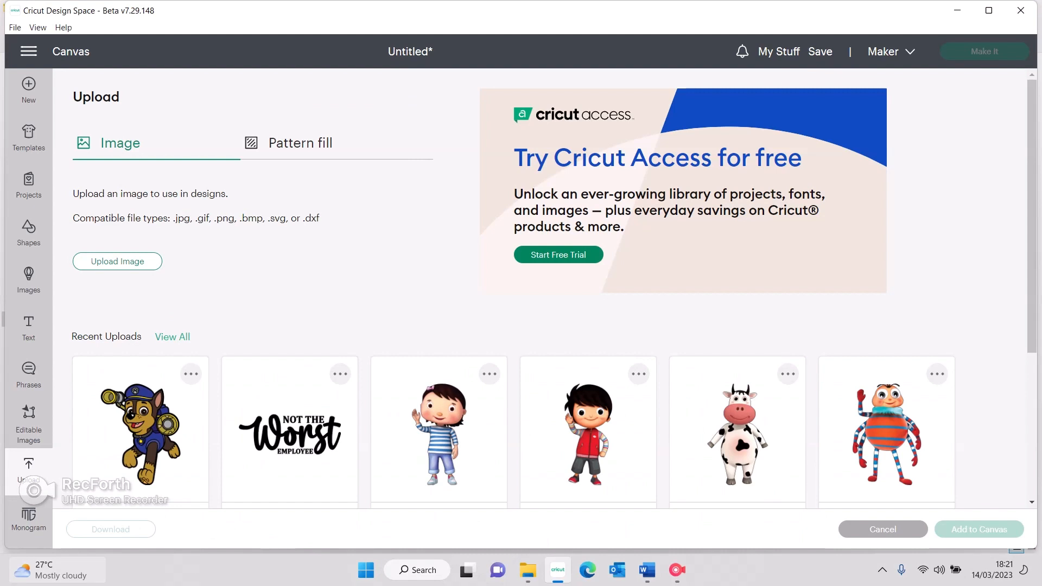
click(118, 261)
click(545, 290)
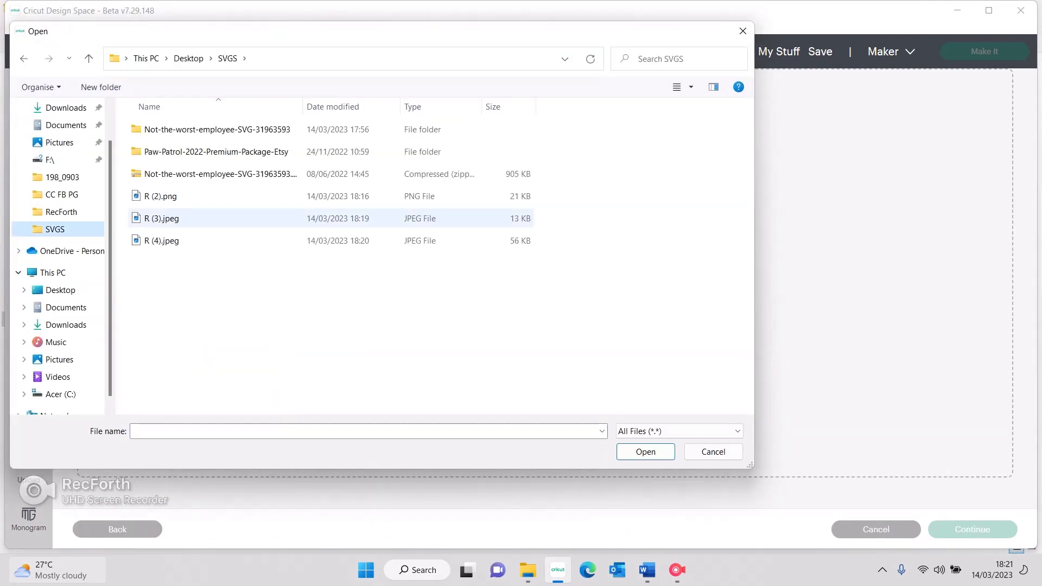
double_click(161, 218)
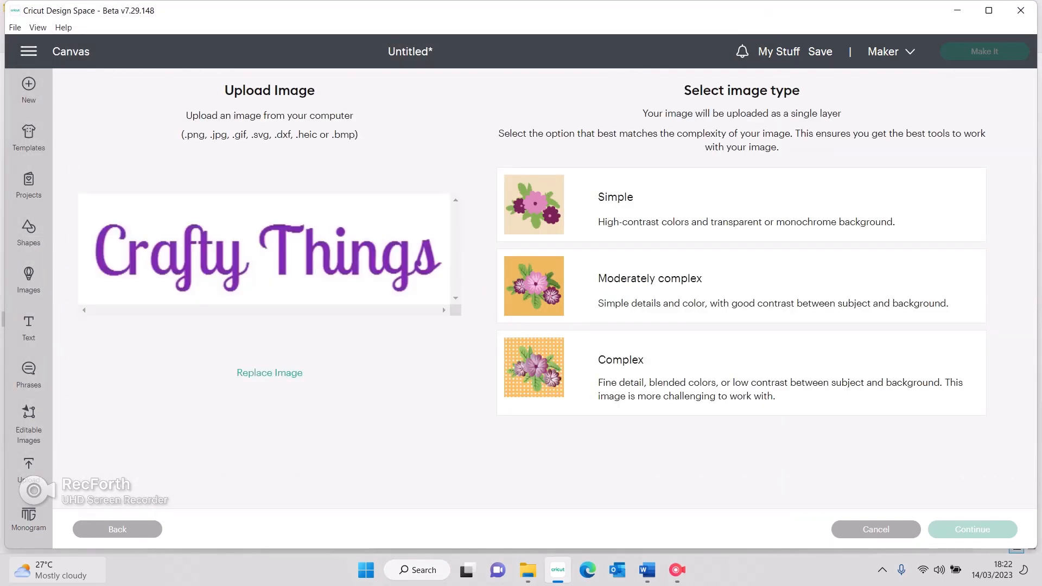
Step: Classify the Crafty Things image as Moderately complex, and set Reduce colors to 2 and Color Tolerance to 100 in the background remover
click(742, 286)
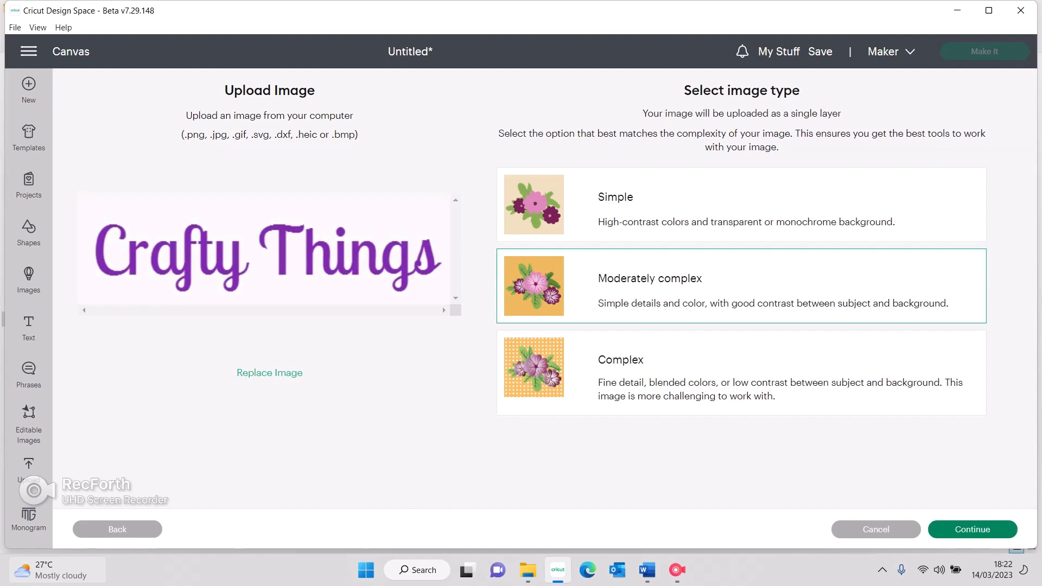
click(973, 529)
scroll(193, 315, down, 3)
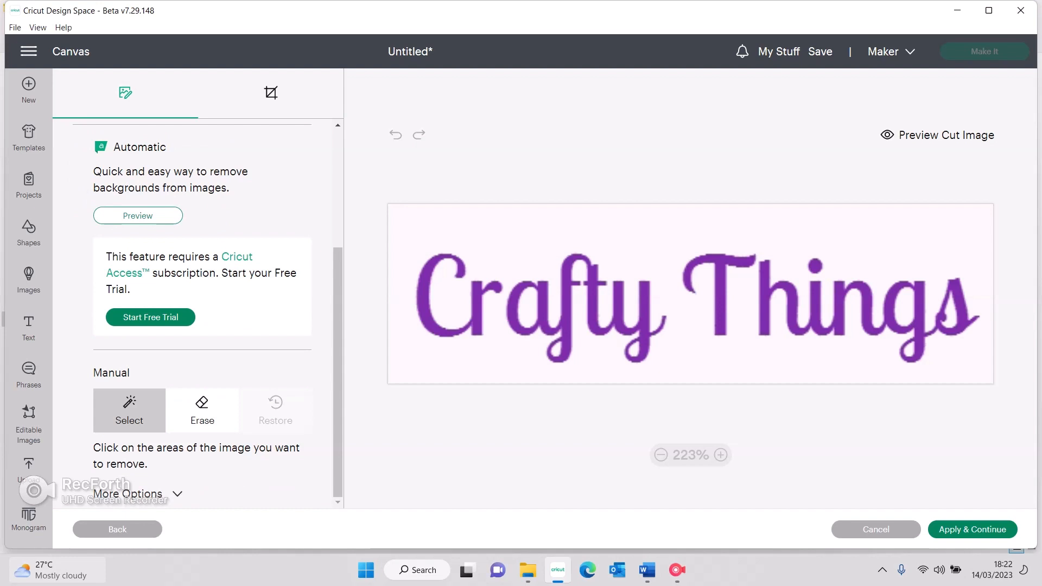
click(178, 493)
scroll(193, 325, down, 2)
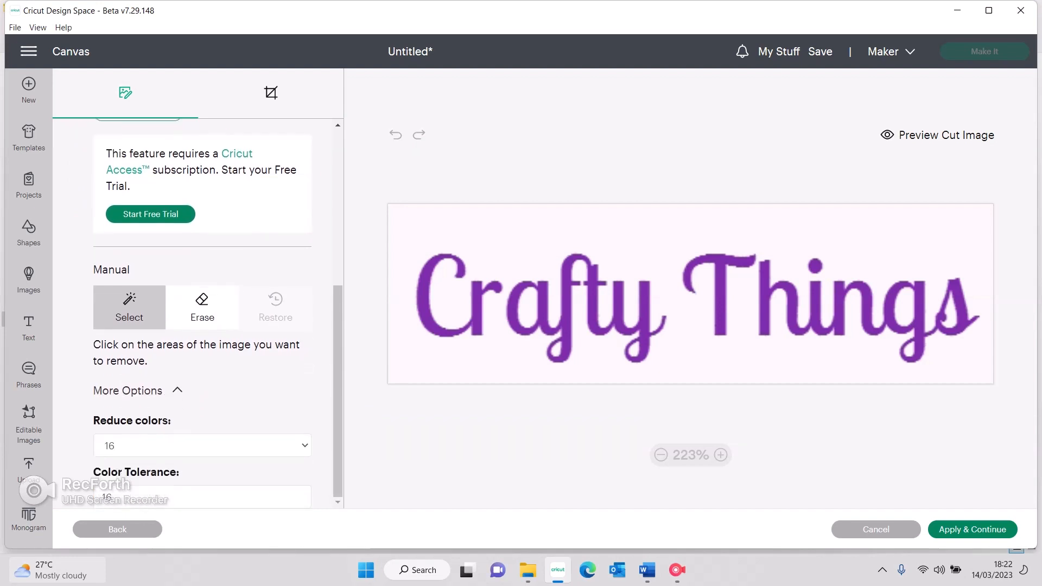
click(202, 446)
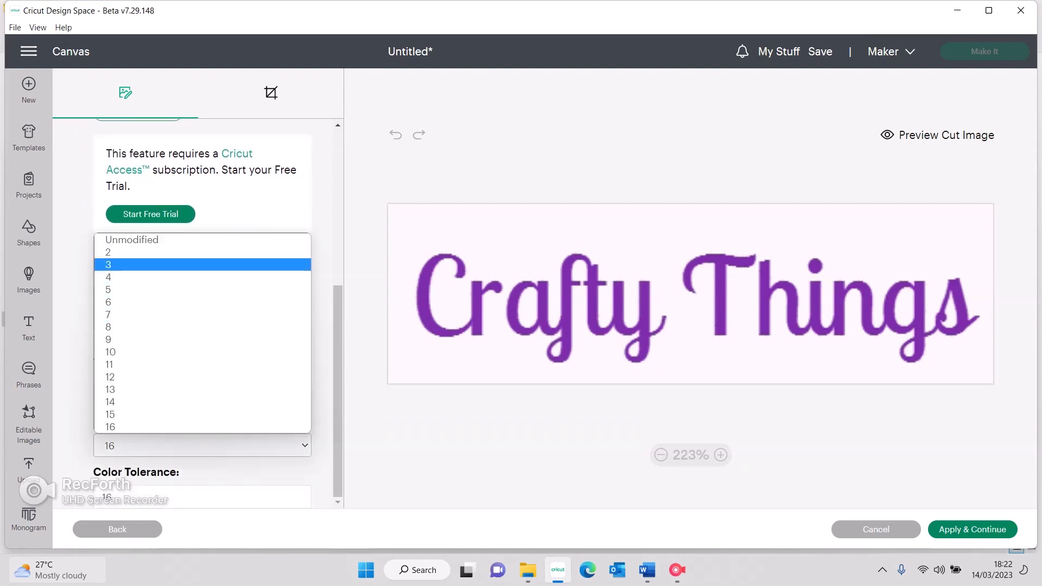
click(202, 252)
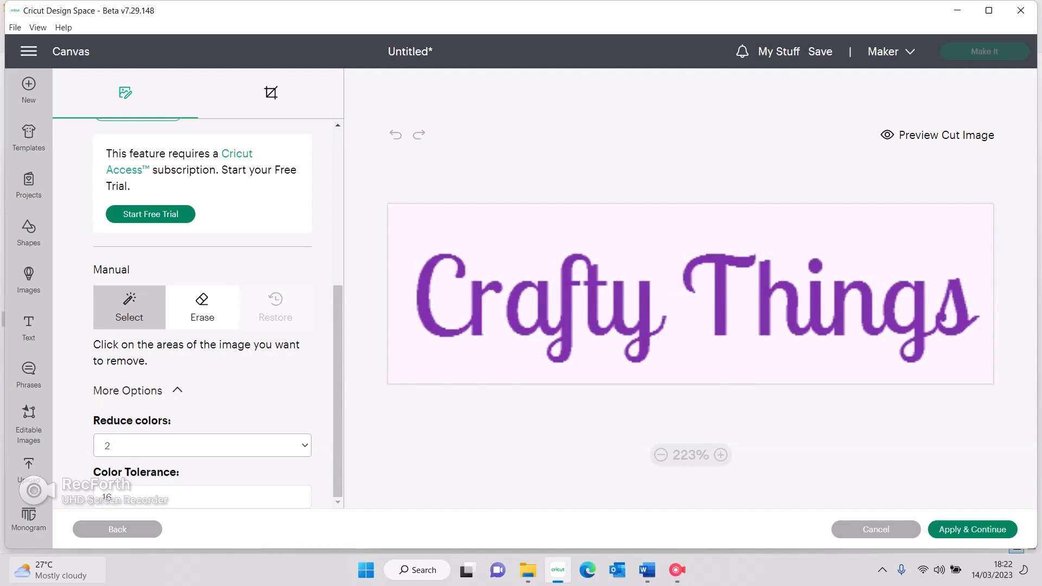
key(Tab)
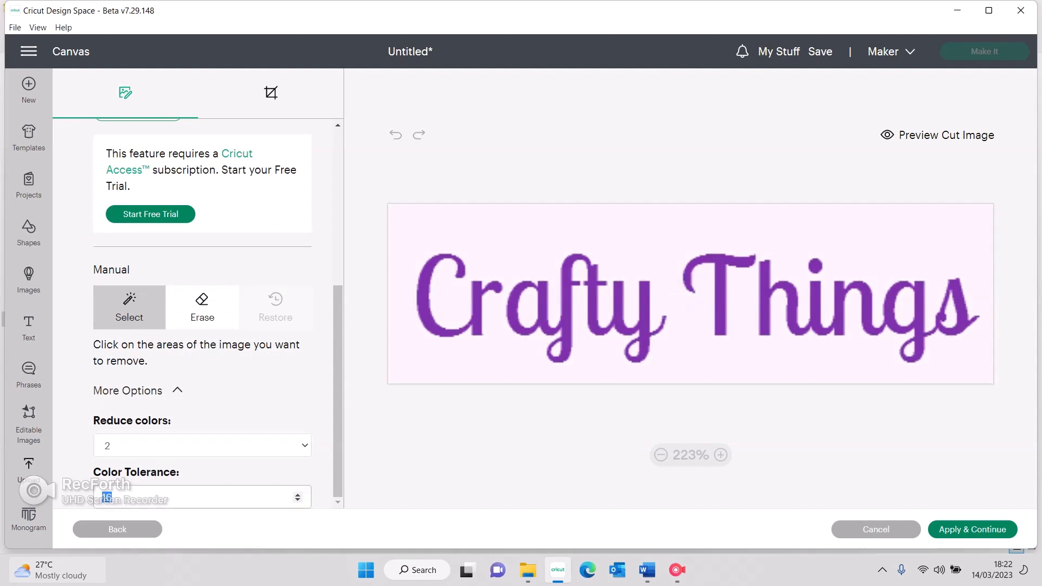
text(100)
key(Tab)
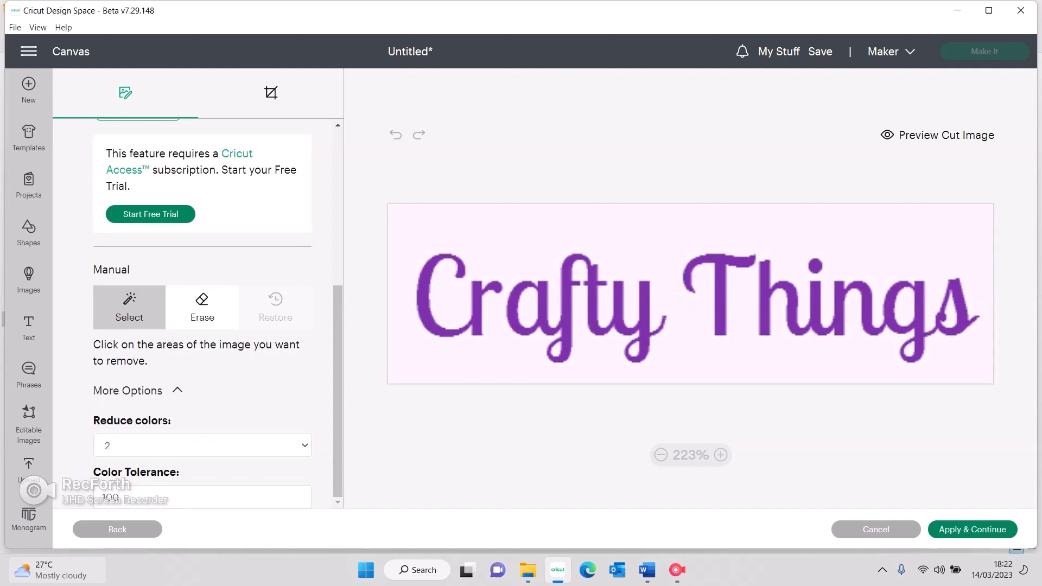
click(178, 391)
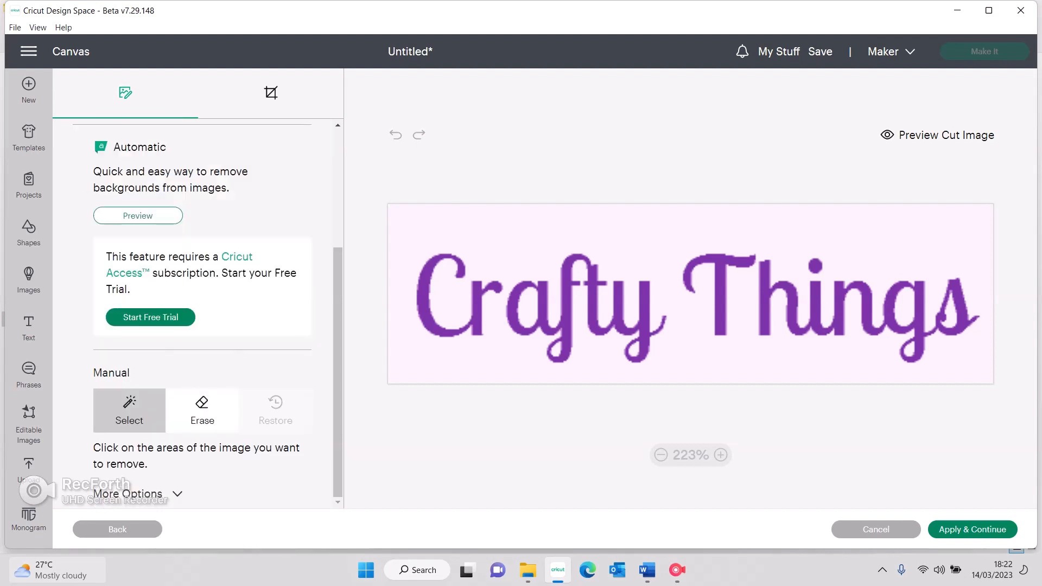
Step: Remove the background around the Crafty Things lettering and inside its closed letters and loops
click(500, 241)
click(528, 308)
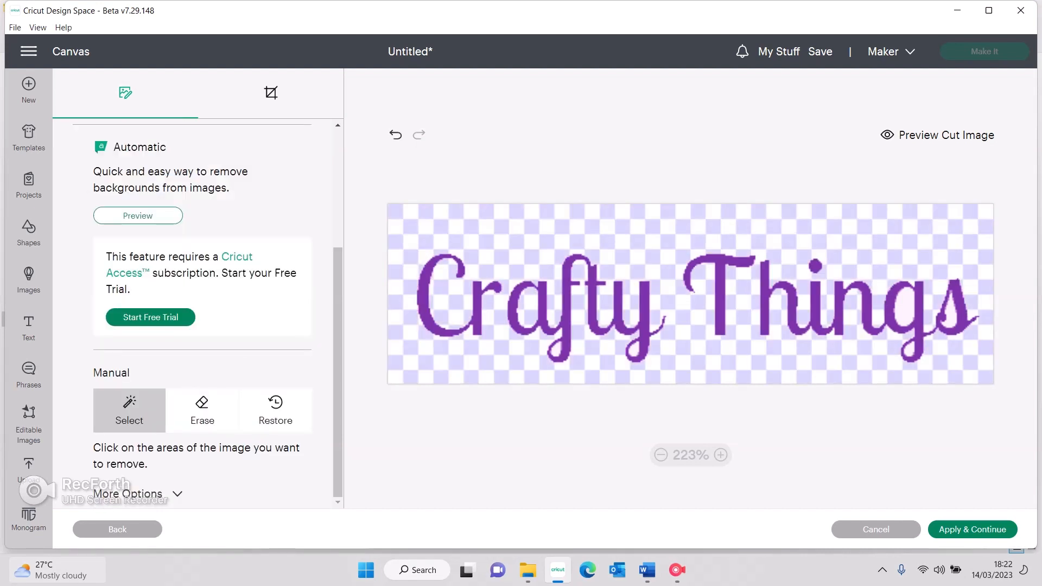
click(557, 349)
click(633, 351)
click(904, 307)
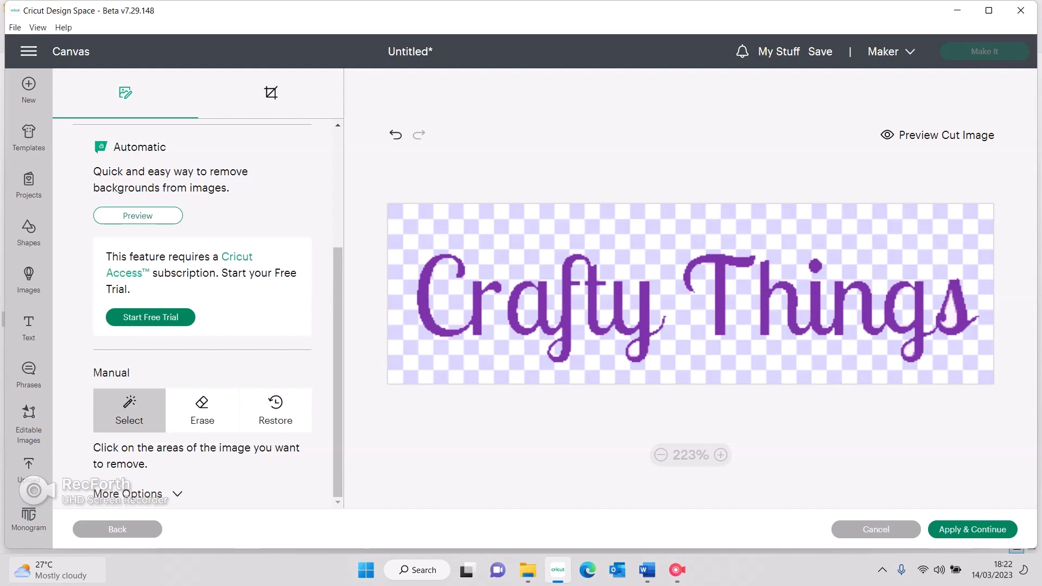
click(909, 350)
click(949, 310)
Step: Apply the background removal, upload the Crafty Things lettering as a Cut Image and add it to the canvas
click(972, 530)
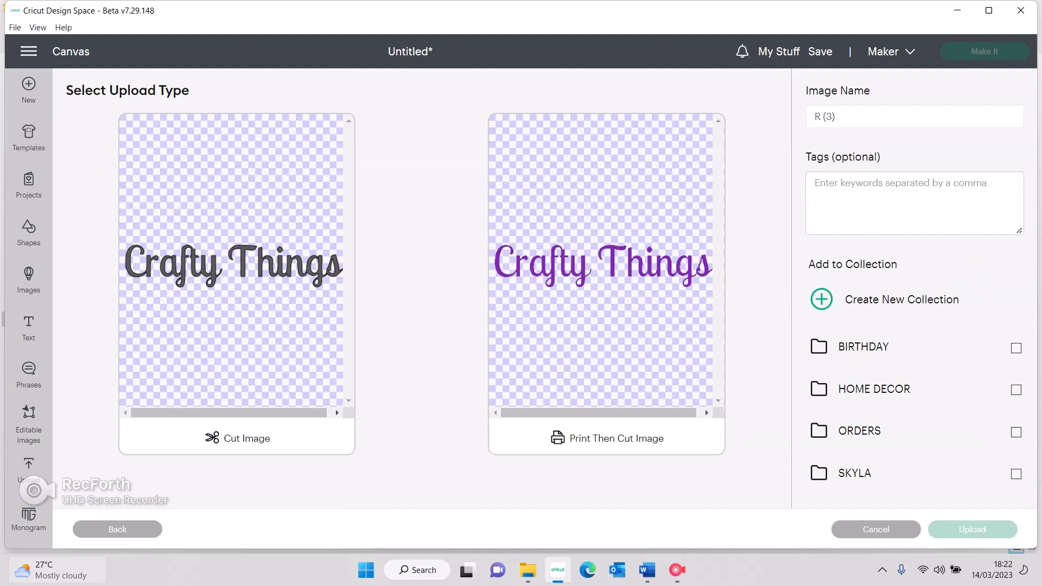
click(237, 438)
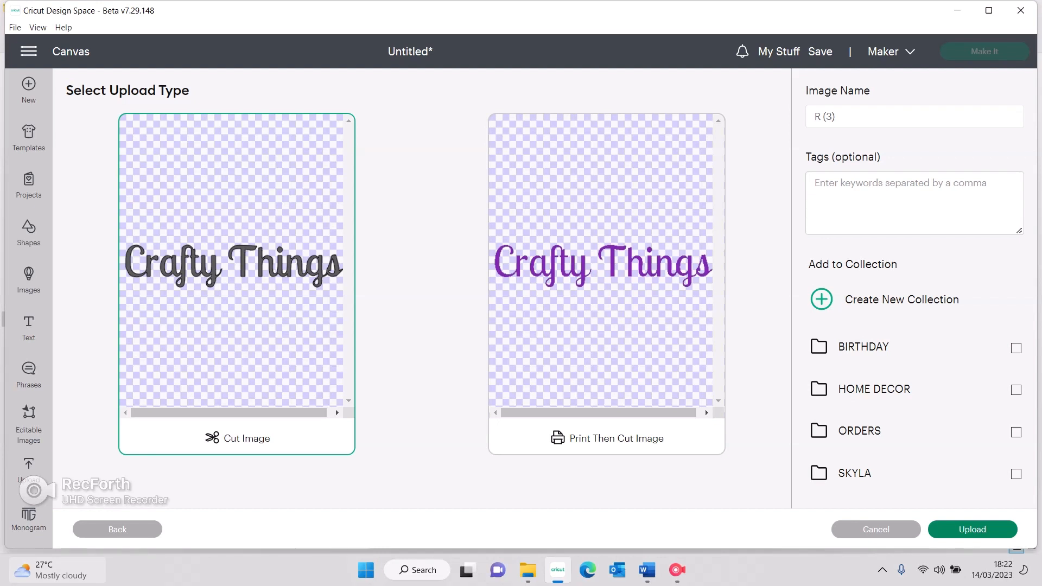
click(973, 529)
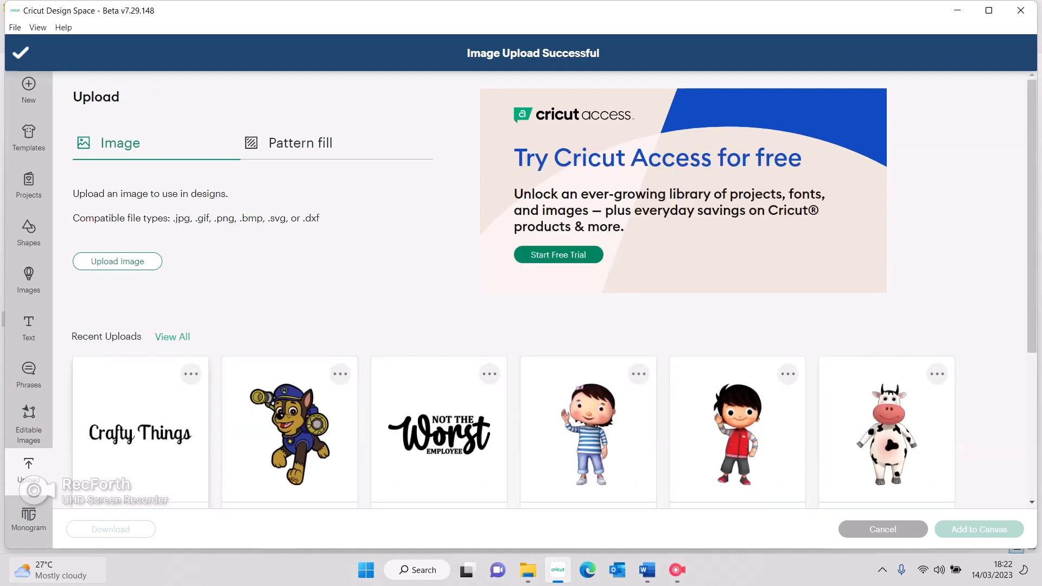
click(979, 529)
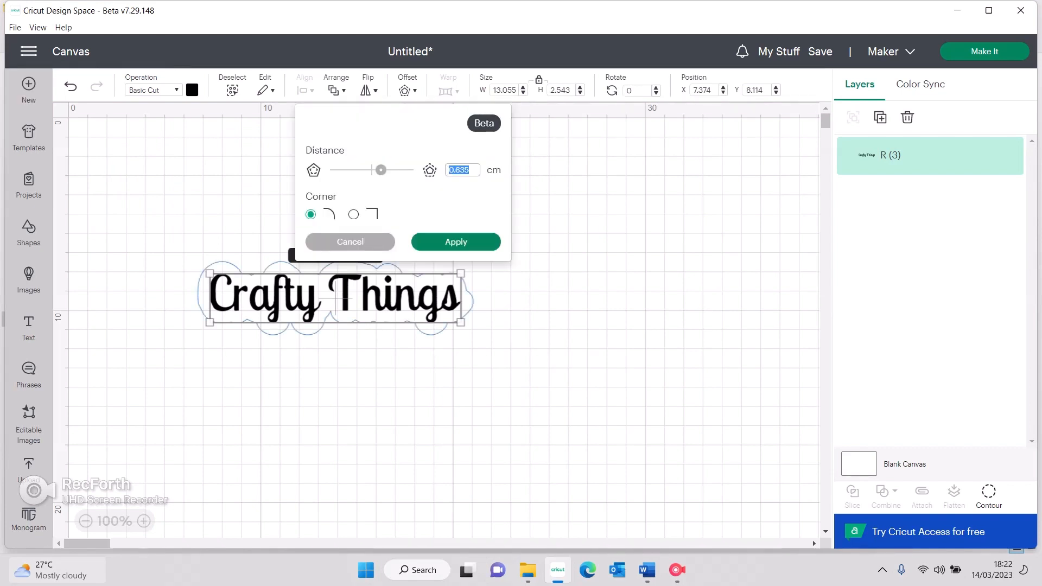
Step: Apply a 0.018 cm offset with rounded corners to the Crafty Things lettering and deselect it
text(0.015)
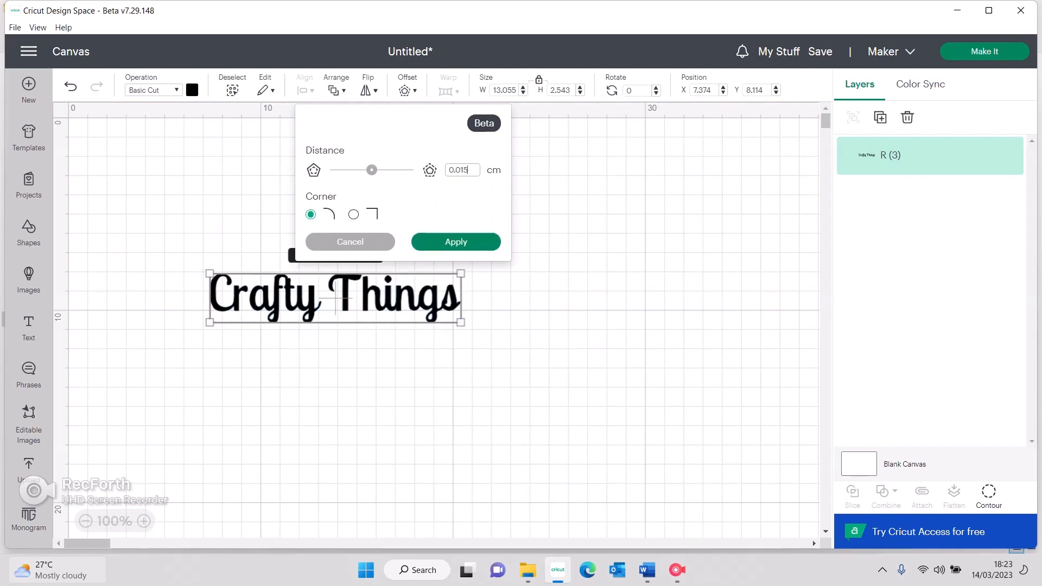
key(BackSpace)
text(8)
click(456, 242)
click(504, 271)
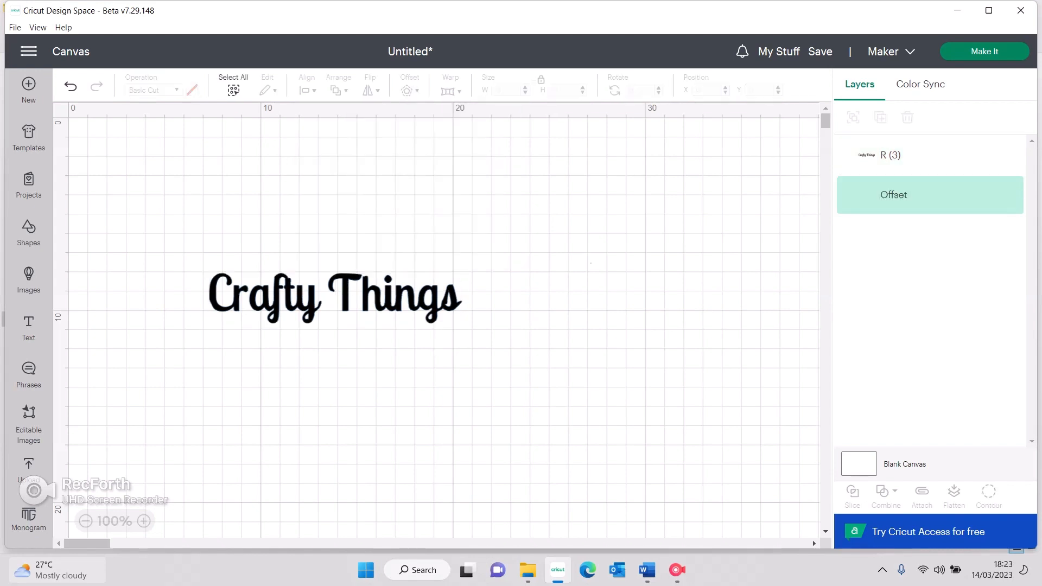
Step: Move the original Crafty Things lettering away from its offset, and delete both from the canvas
drag(388, 295, 624, 209)
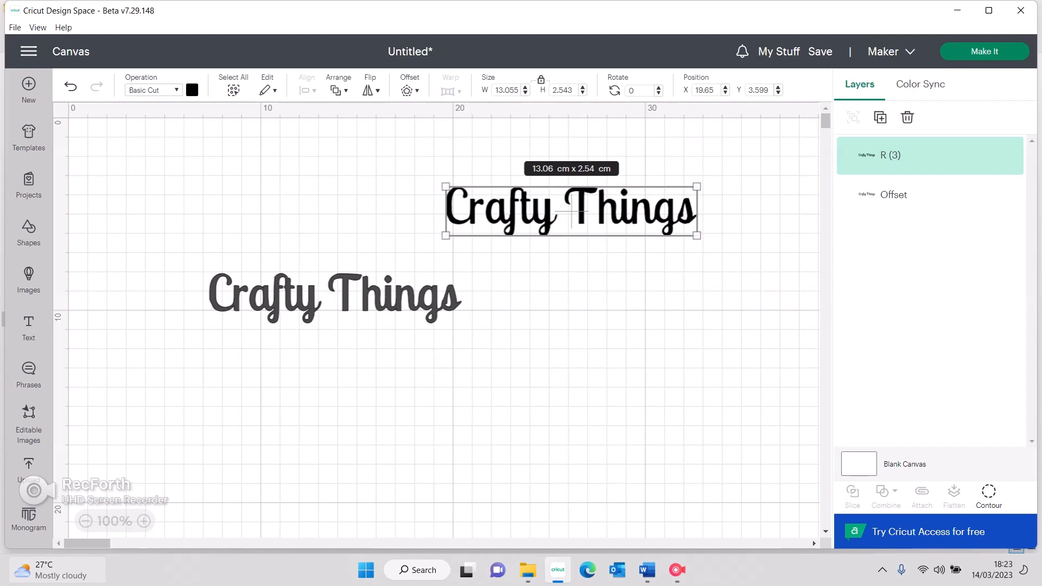
key(Delete)
click(335, 297)
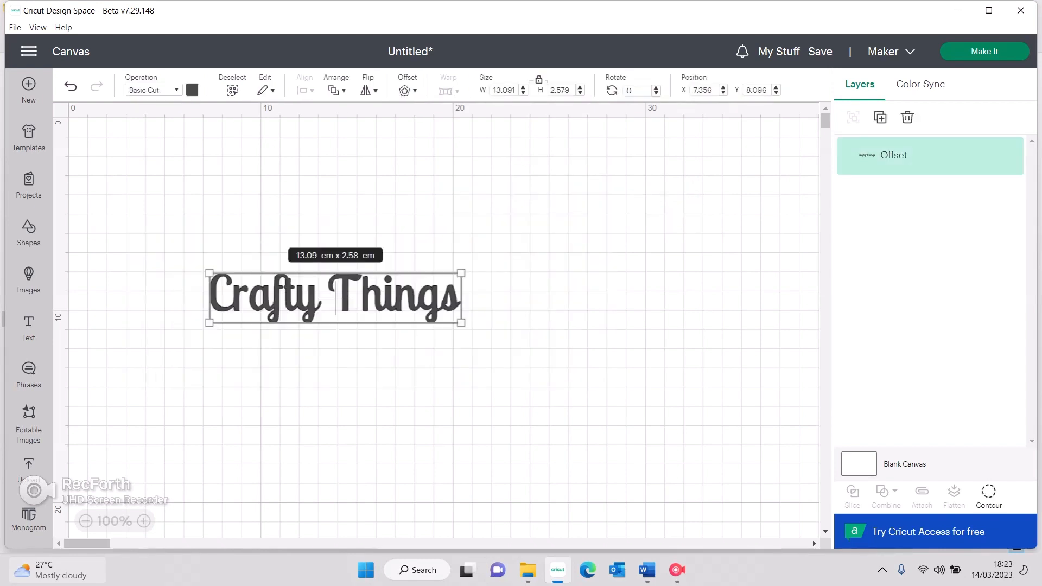
key(Delete)
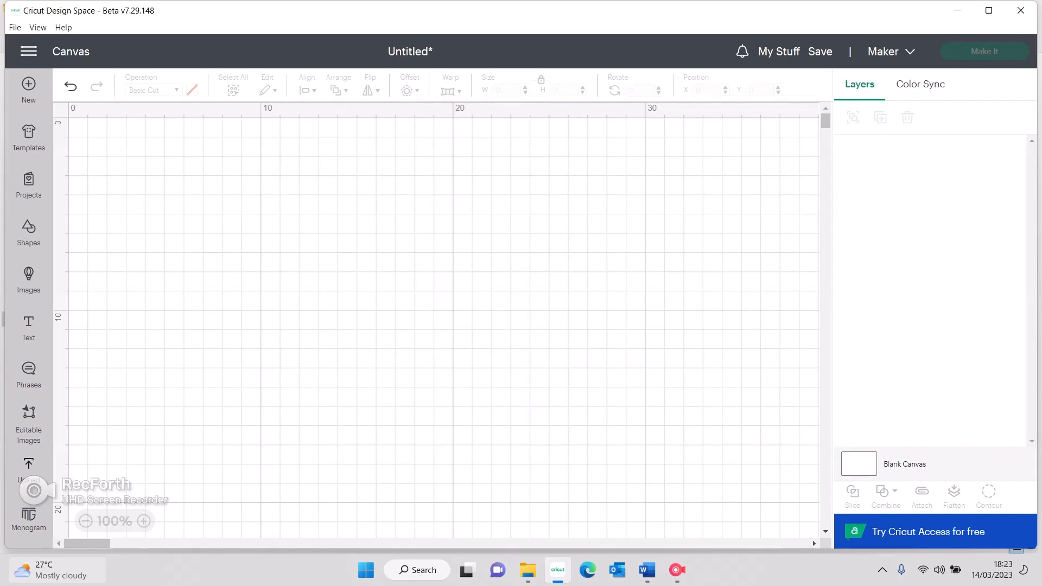
Step: Start a new image upload and open the R (4) moon-and-stars image
click(29, 466)
click(118, 261)
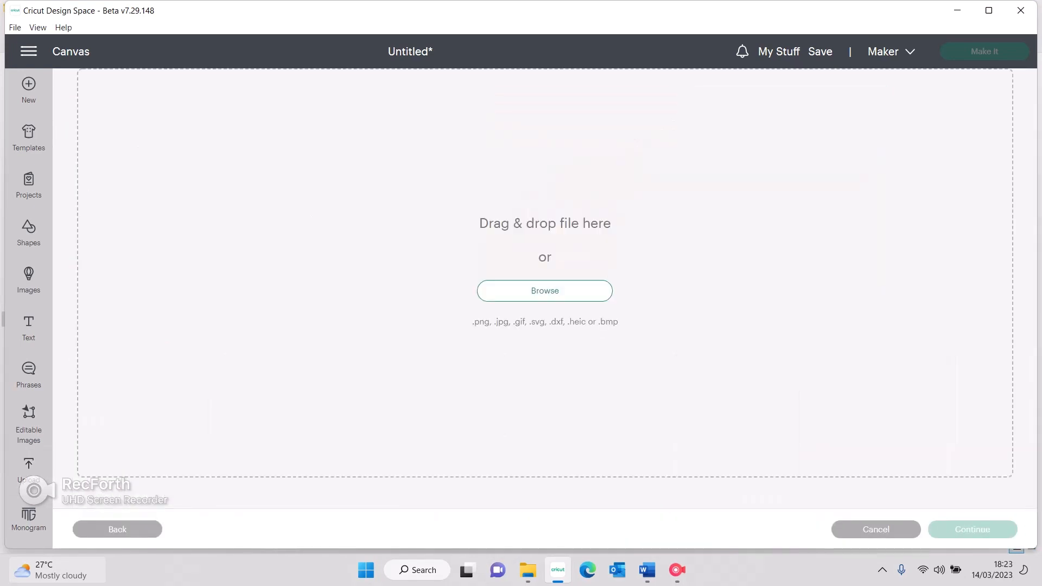
click(544, 291)
click(52, 230)
click(163, 240)
click(646, 451)
Step: Classify the moon-and-stars image as Moderately complex, continue without background removal to the upload type choice and return to the background remover
click(741, 286)
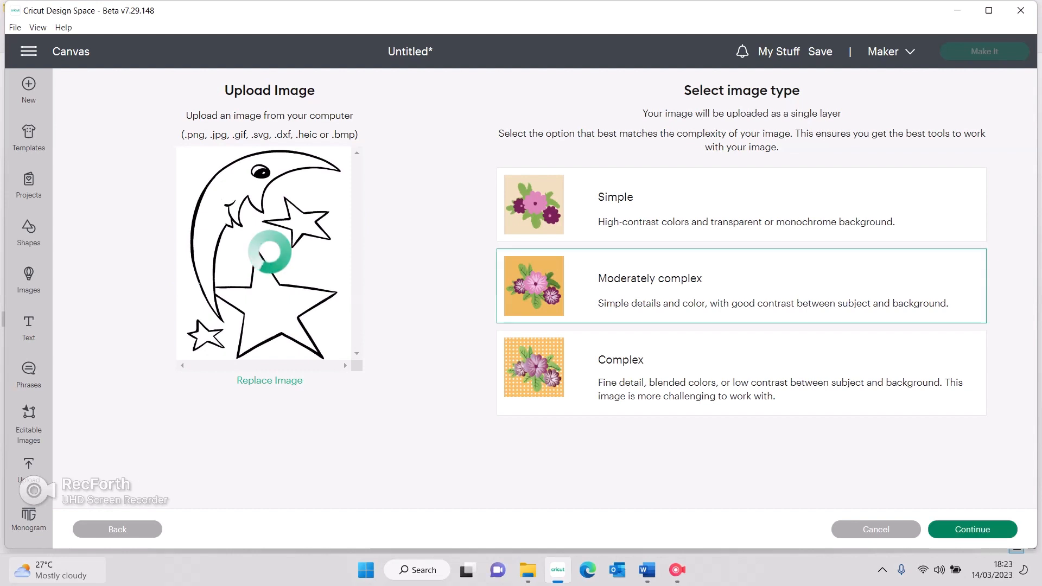
click(973, 529)
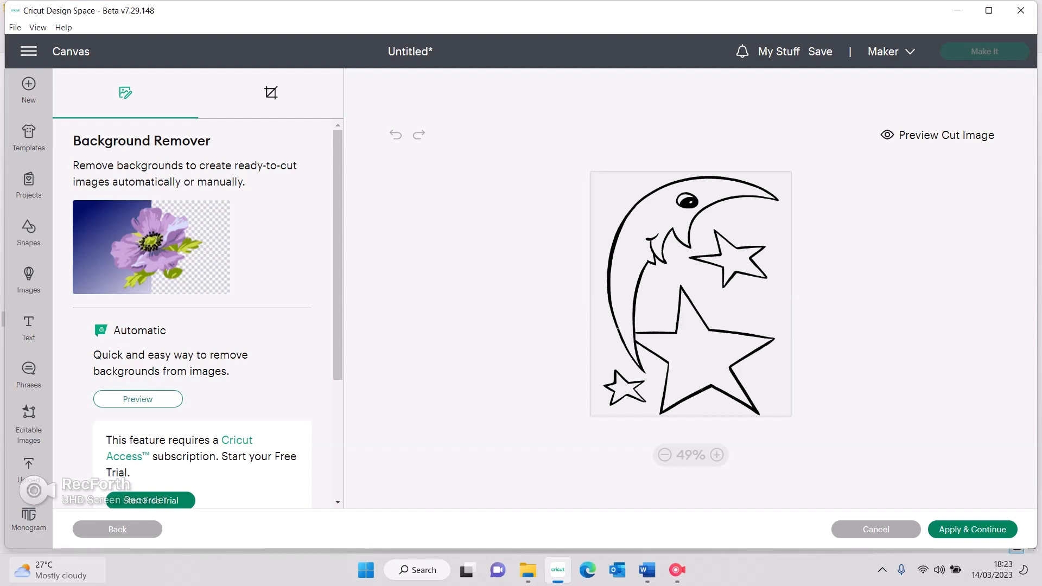
click(973, 529)
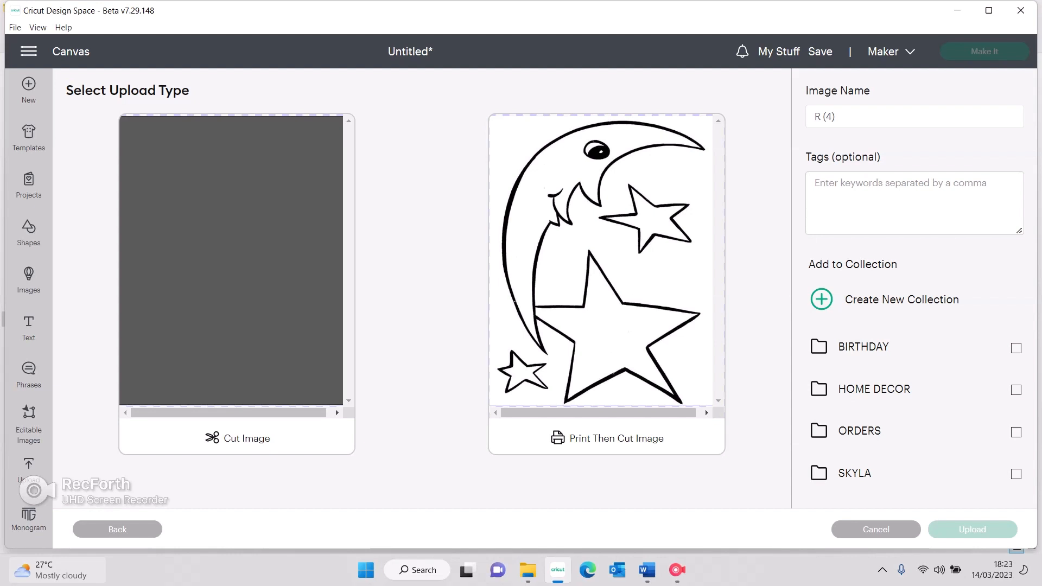
click(117, 529)
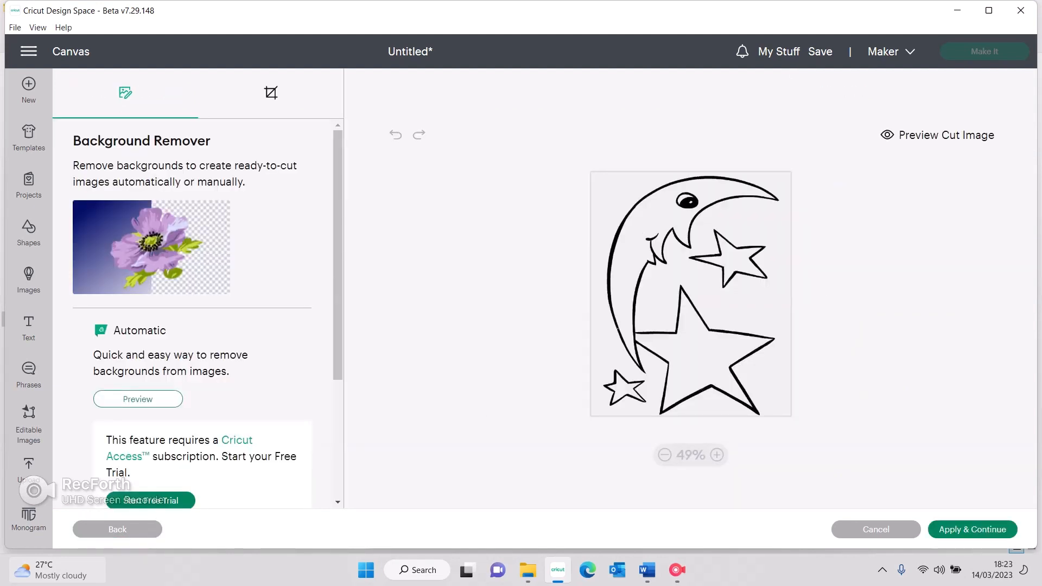
Step: Set the Color Tolerance to 100 for the moon-and-stars image
scroll(198, 314, down, 3)
click(138, 494)
scroll(138, 494, down, 2)
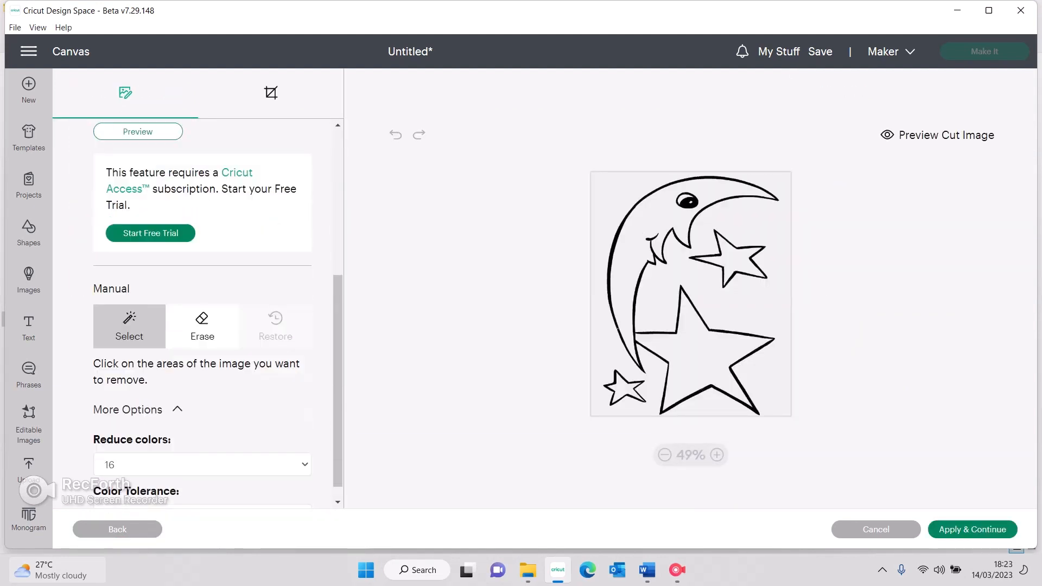
double_click(107, 497)
text(100)
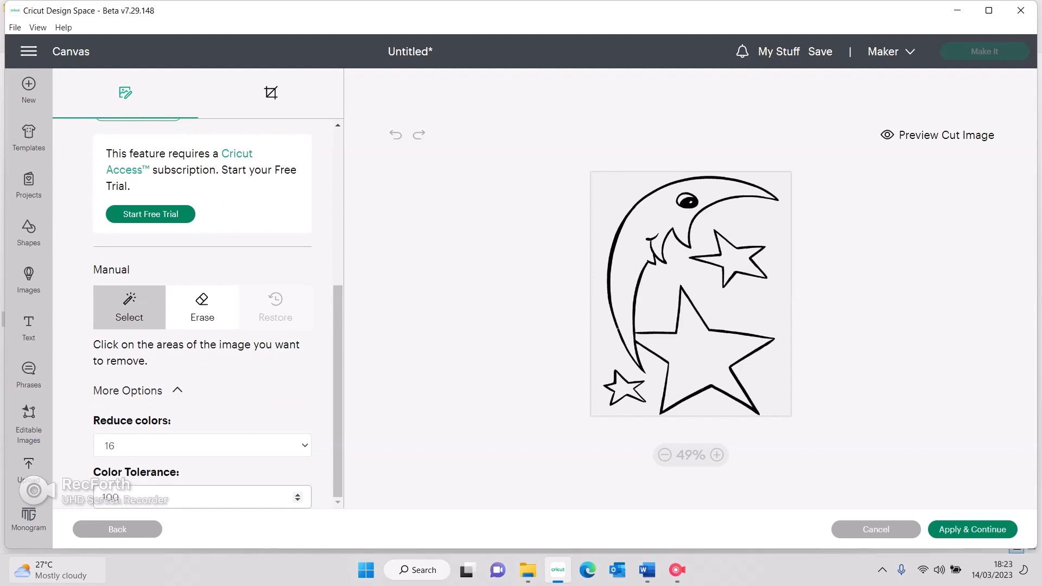
click(244, 391)
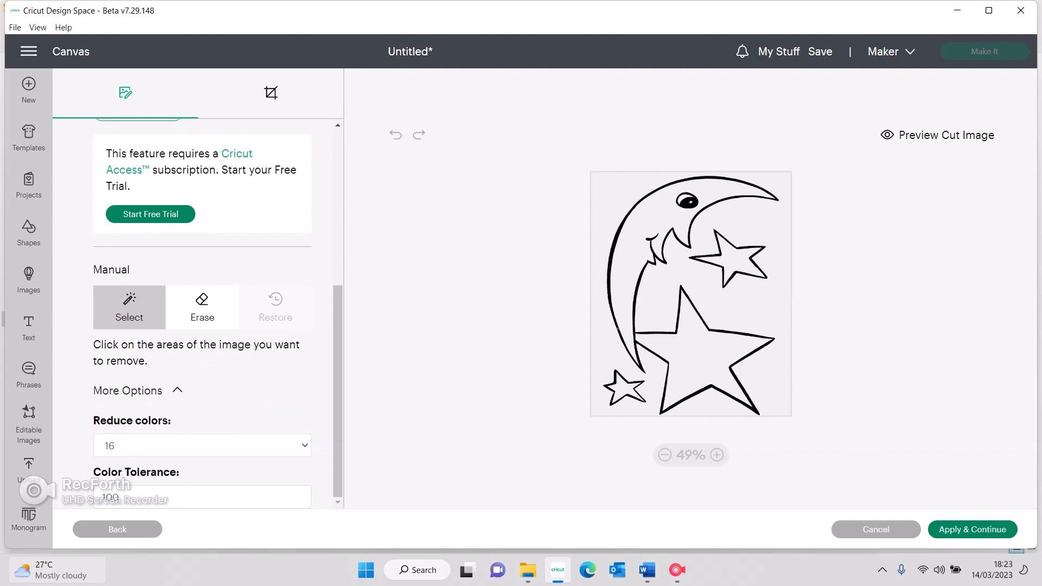
Step: Remove the white background around the moon and stars and the white fill inside their outlines
click(645, 223)
click(665, 293)
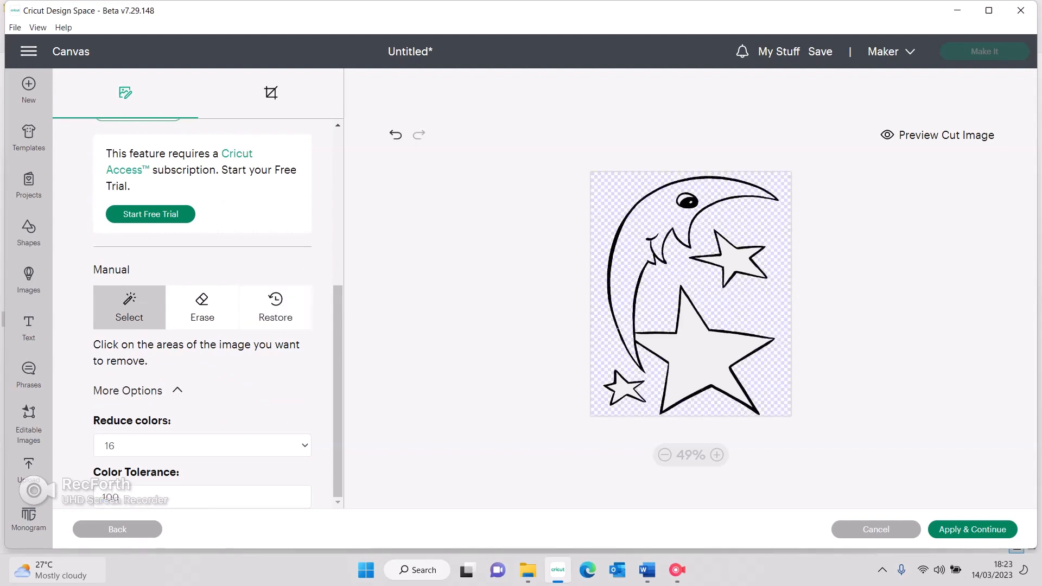
click(735, 262)
click(700, 358)
click(626, 386)
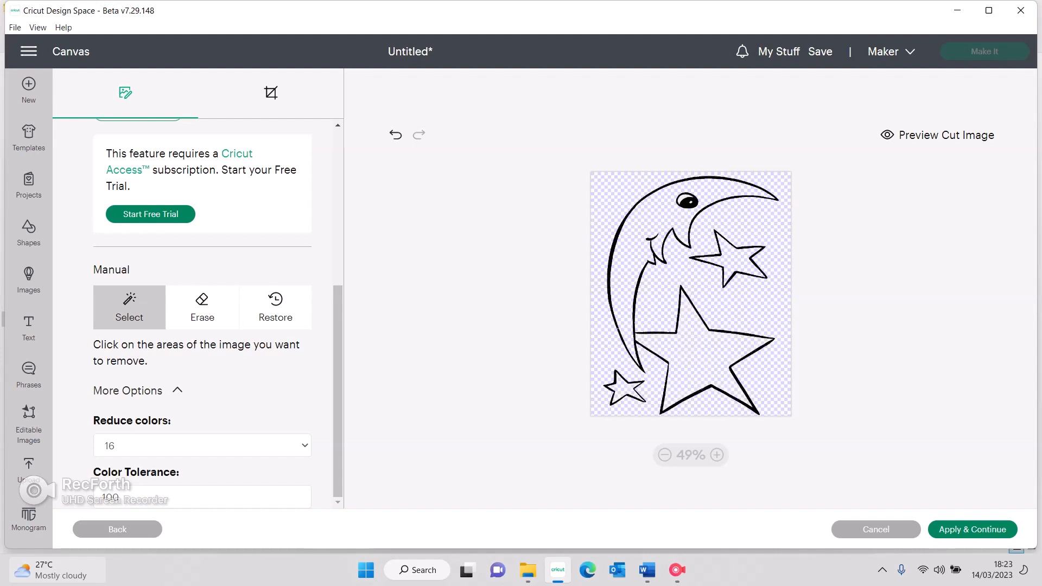
Step: Apply the background removal, upload the moon-and-stars outline as a Cut Image and add it to the canvas
click(973, 529)
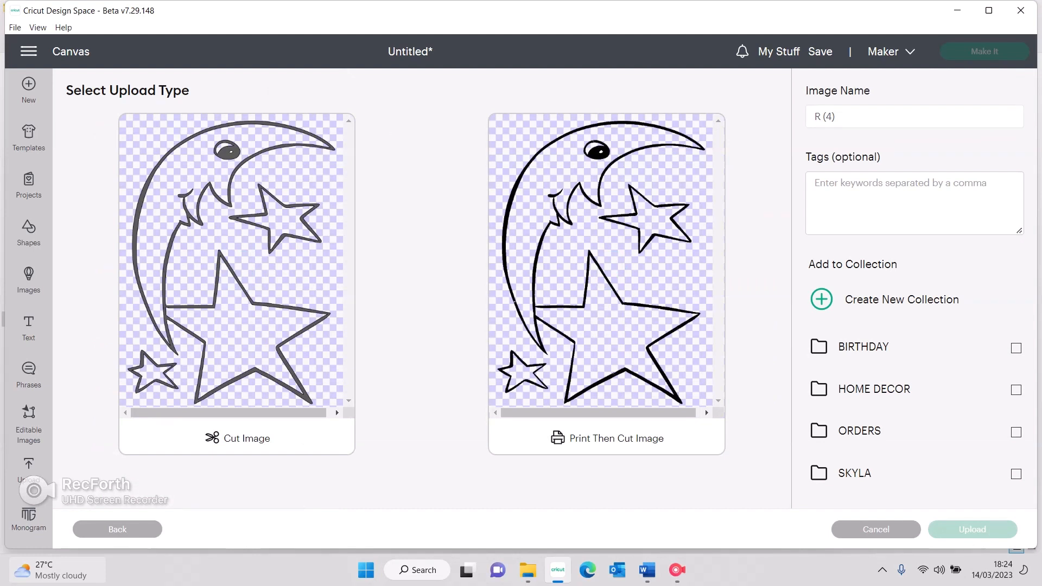
click(237, 284)
click(972, 529)
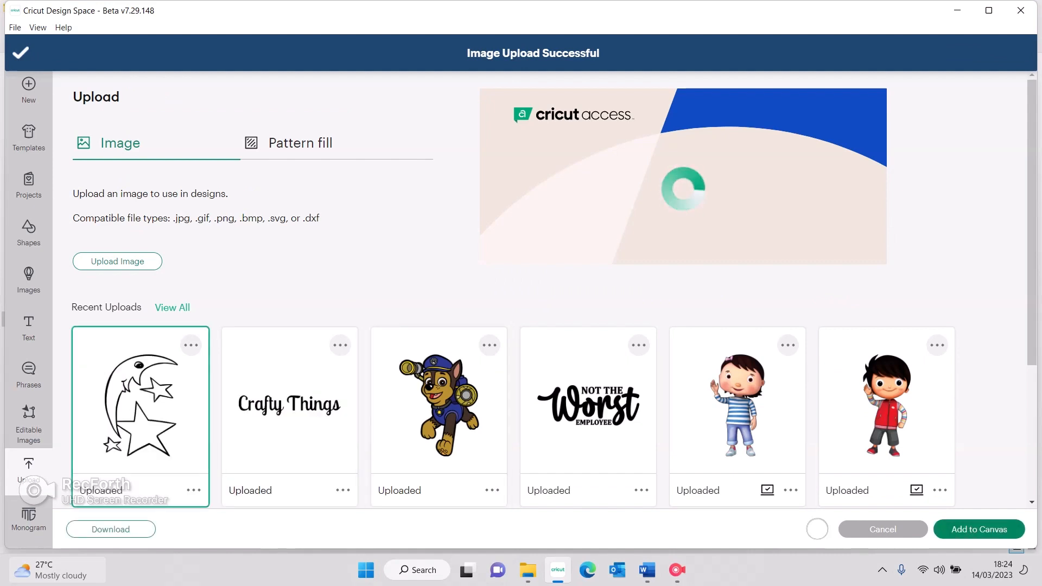
click(979, 529)
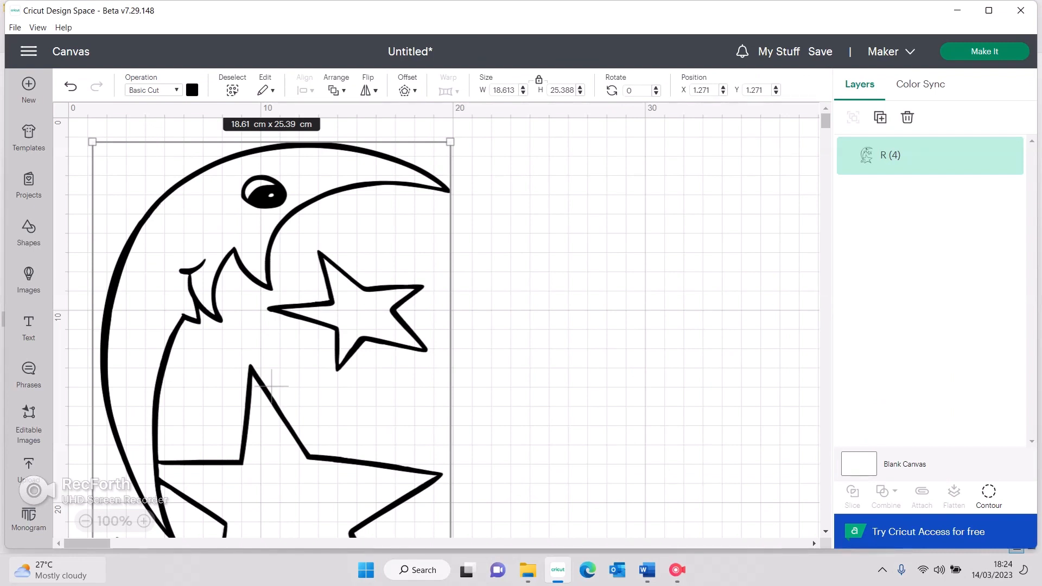
Step: Shrink the moon-and-stars design to about 7.4 x 10.09 cm and place two copies side by side near the top of the canvas
drag(450, 141, 234, 437)
click(271, 434)
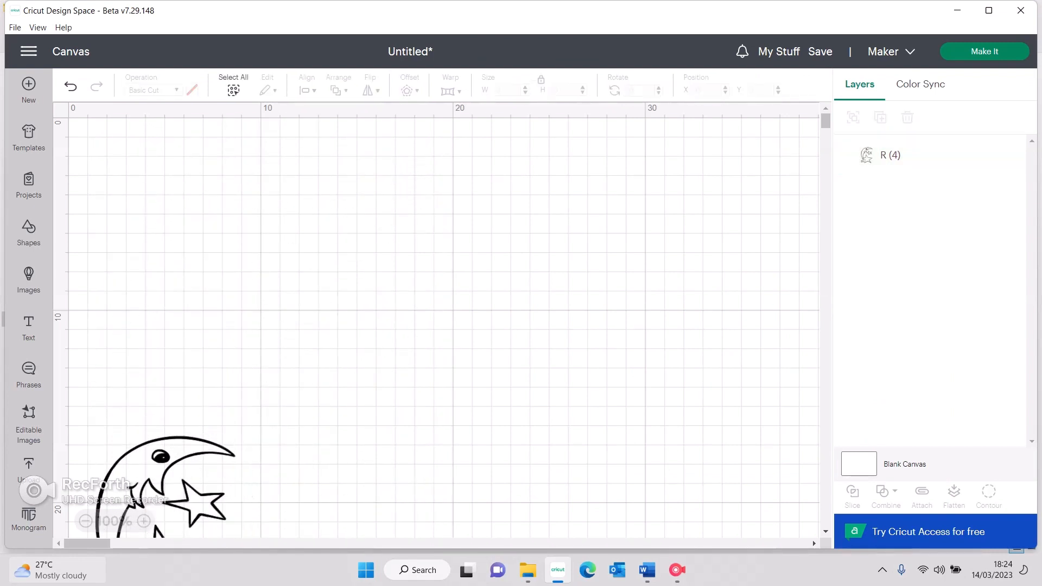
drag(163, 499, 332, 239)
right_click(158, 237)
click(232, 168)
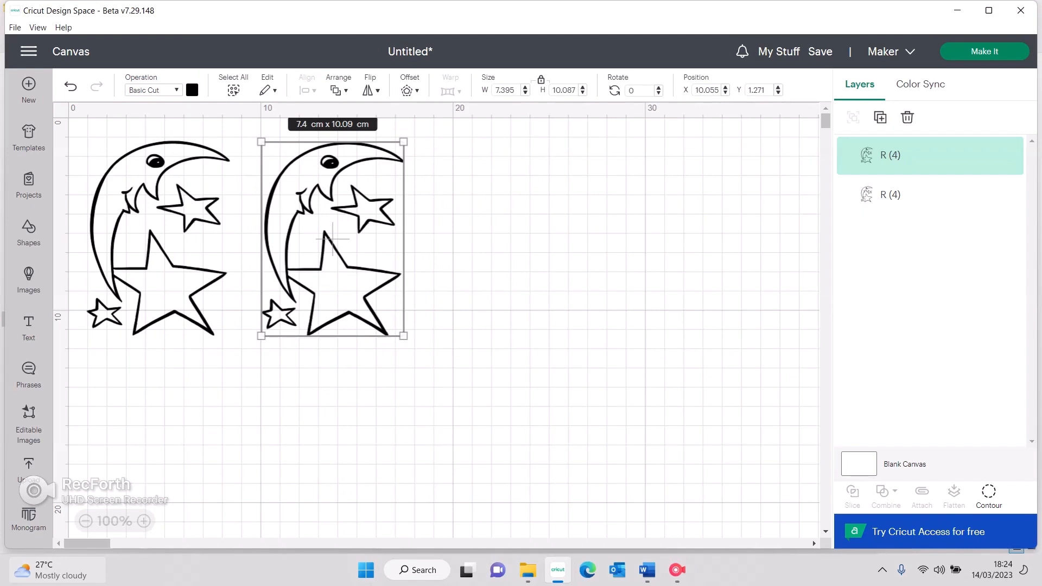
Step: Duplicate the moon-and-stars design and place the third copy in line beside the other two
right_click(331, 239)
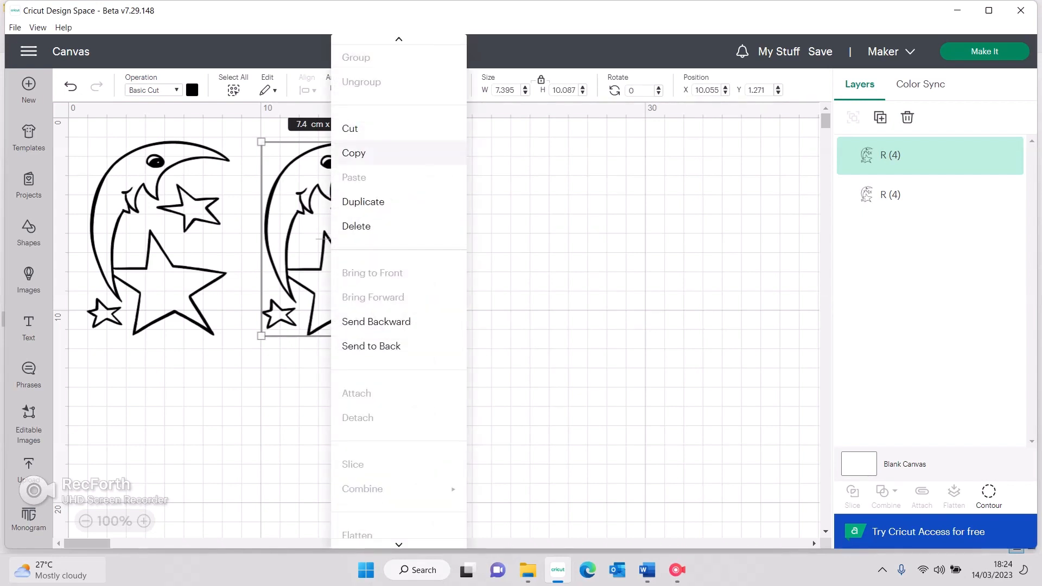
click(375, 200)
drag(217, 285, 499, 236)
click(488, 380)
Step: In the leftmost copy, hide the contours of the combined outer outline, the moon and the large star
click(158, 245)
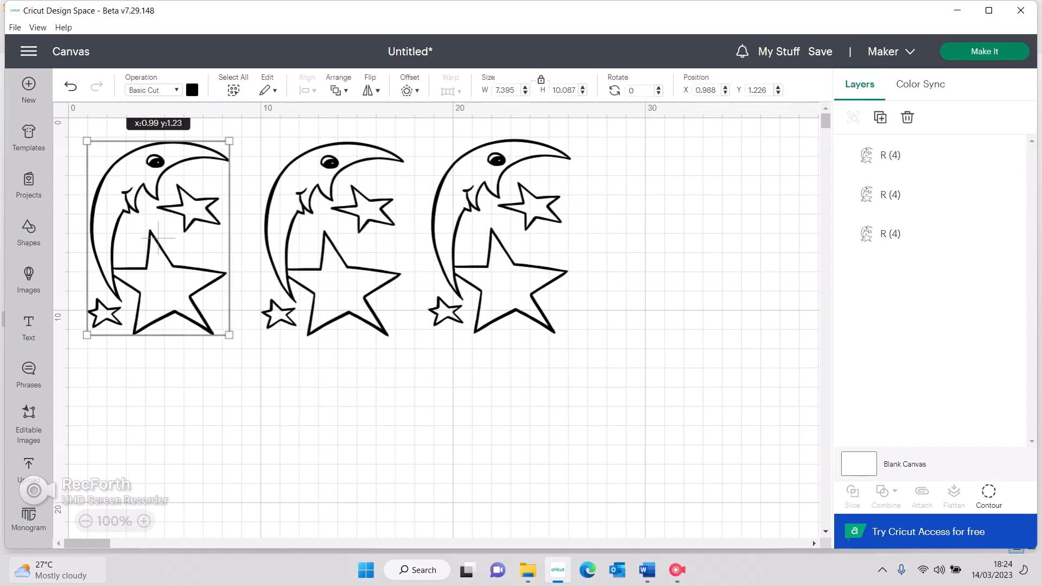
click(989, 491)
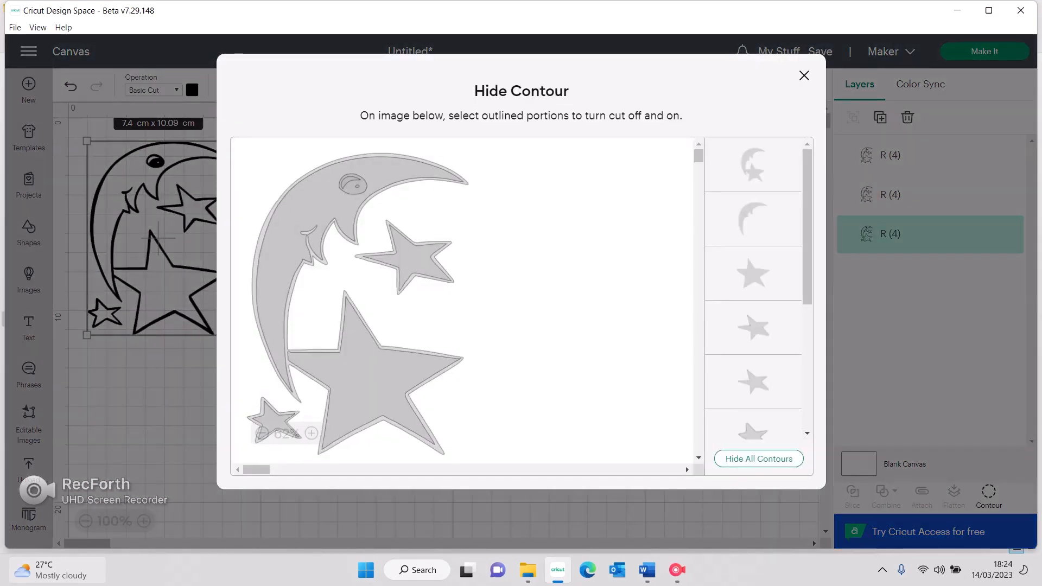
click(753, 165)
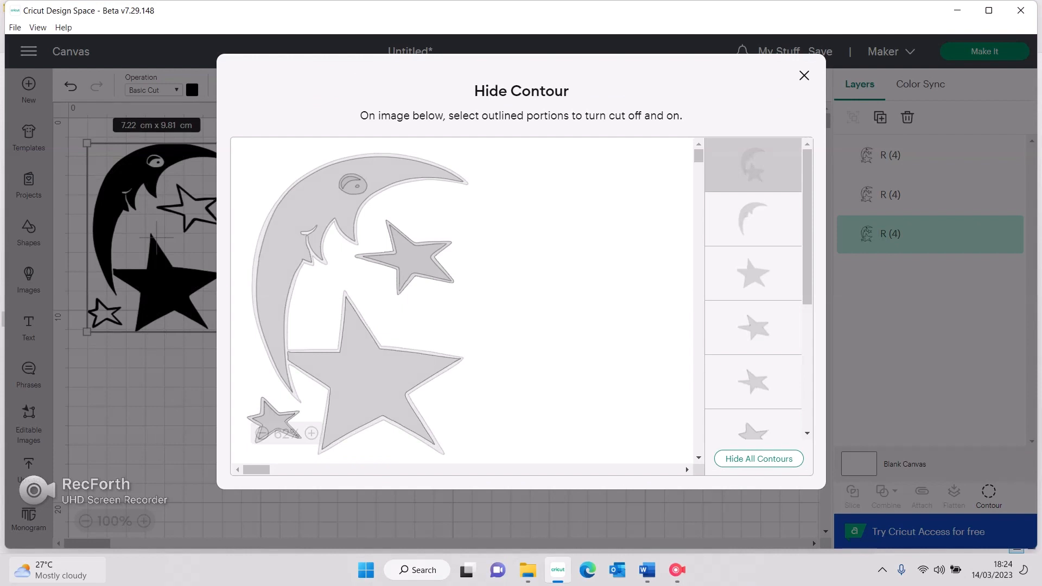
click(754, 219)
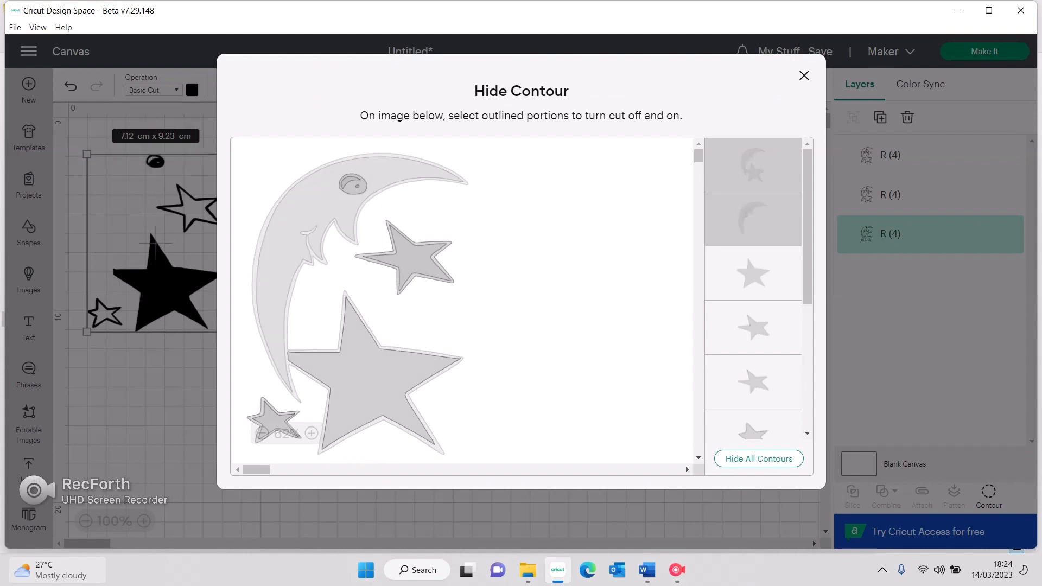
click(753, 274)
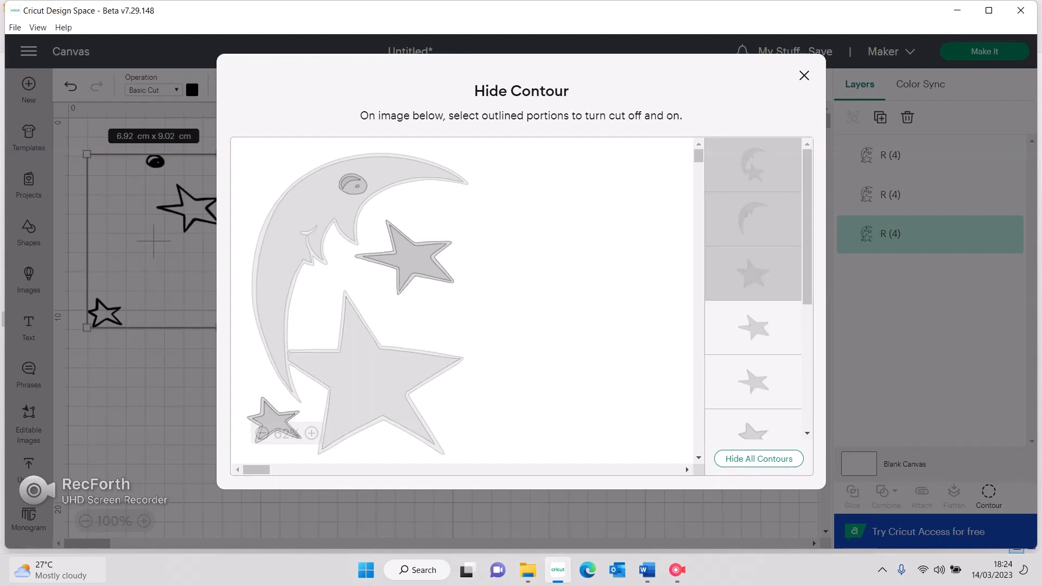
Step: Hide the outer contours of the two small stars so only their inner shapes remain as solid fills
click(753, 328)
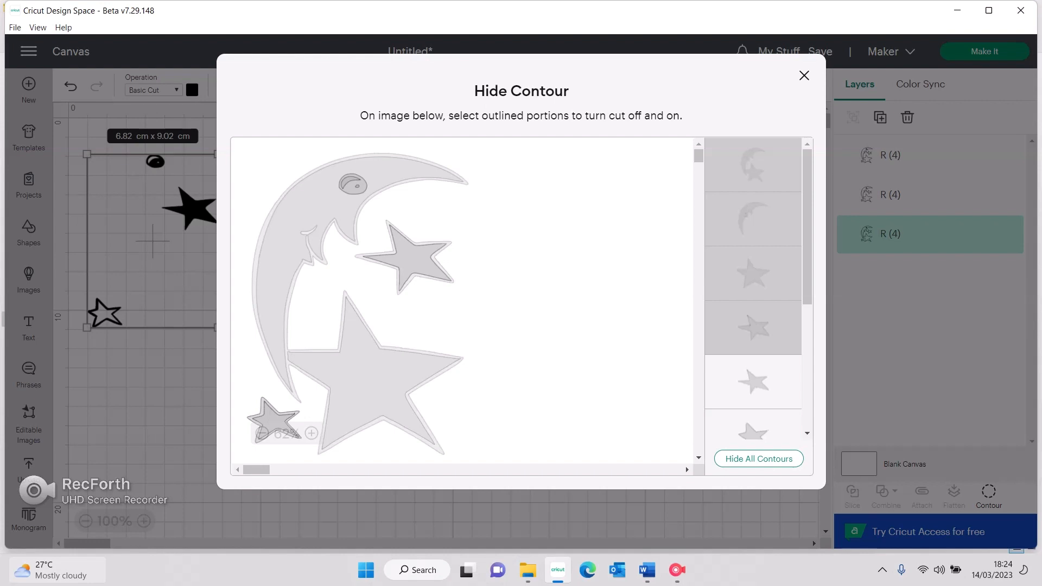
click(754, 328)
click(753, 328)
scroll(753, 287, down, 3)
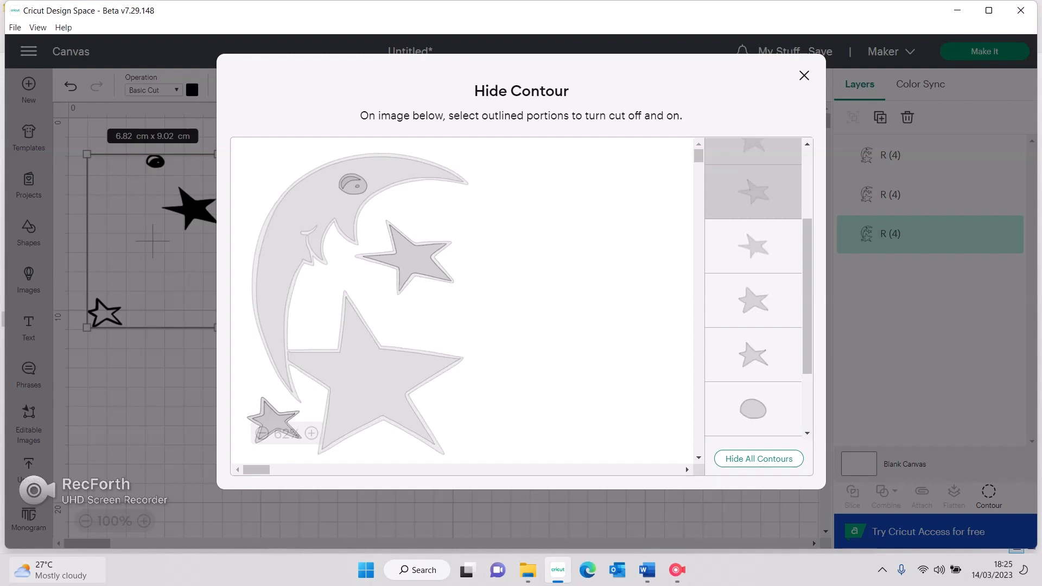
click(753, 192)
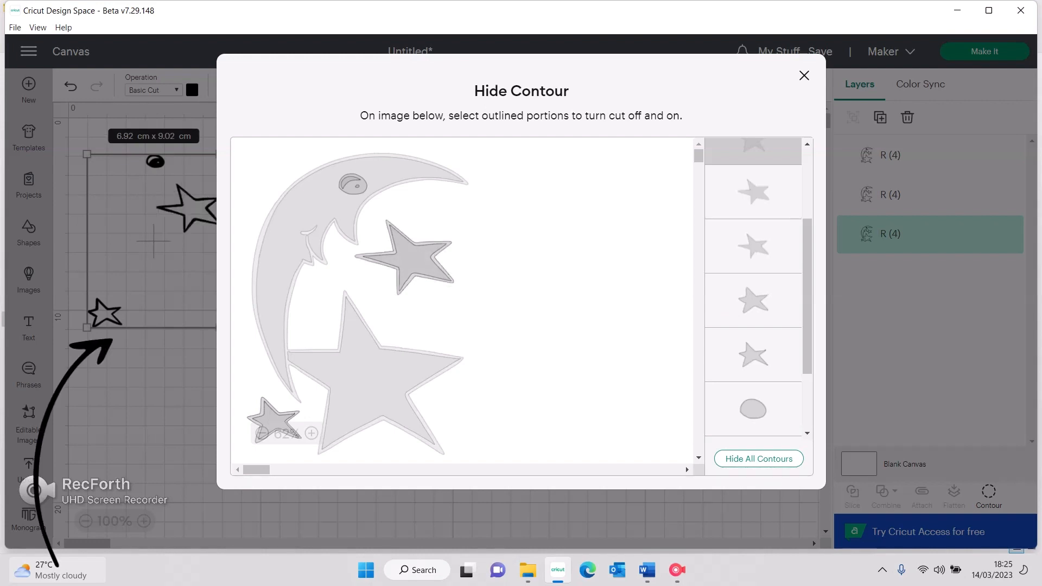
click(753, 192)
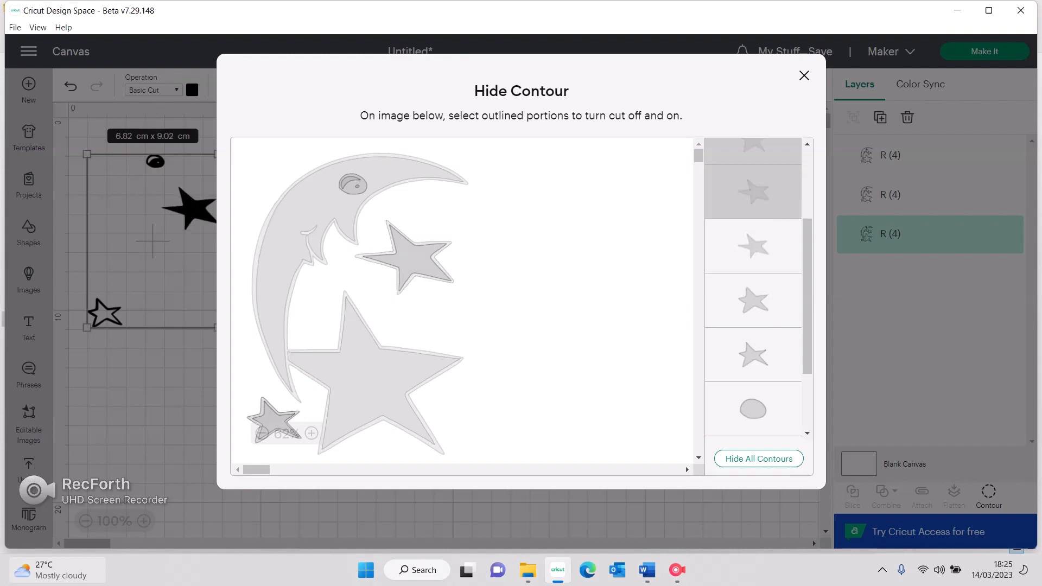
click(753, 247)
click(753, 246)
click(753, 300)
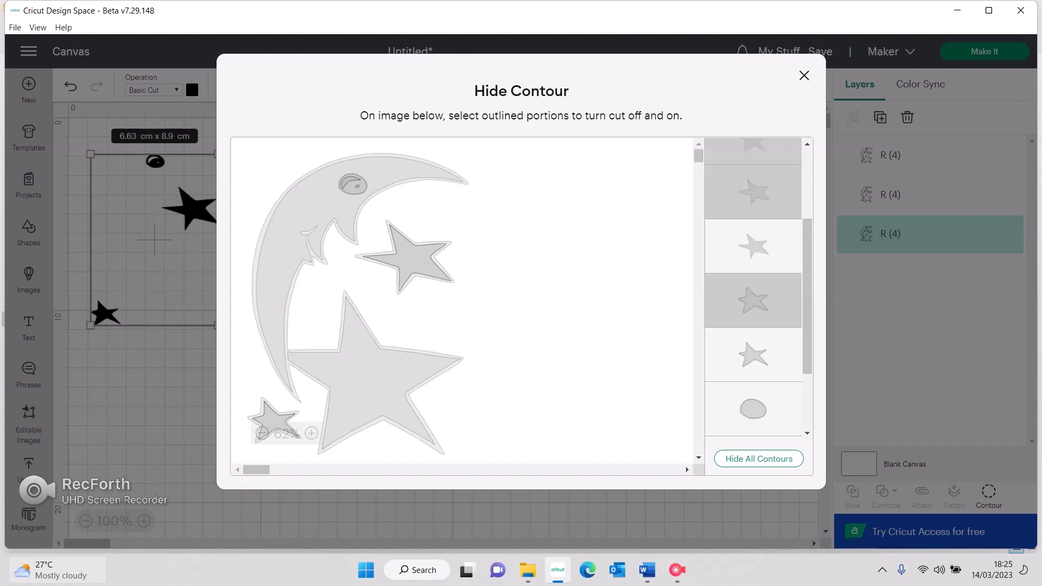
Step: Hide the eye's oval, crescent and small dot contours and finish the contour edit
click(753, 409)
scroll(753, 288, down, 2)
click(753, 357)
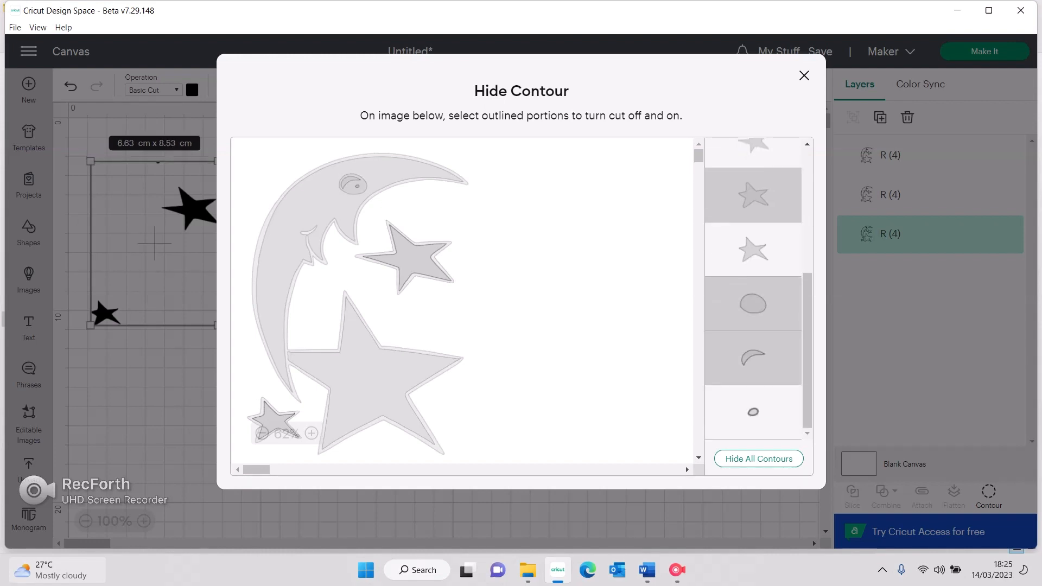
click(753, 412)
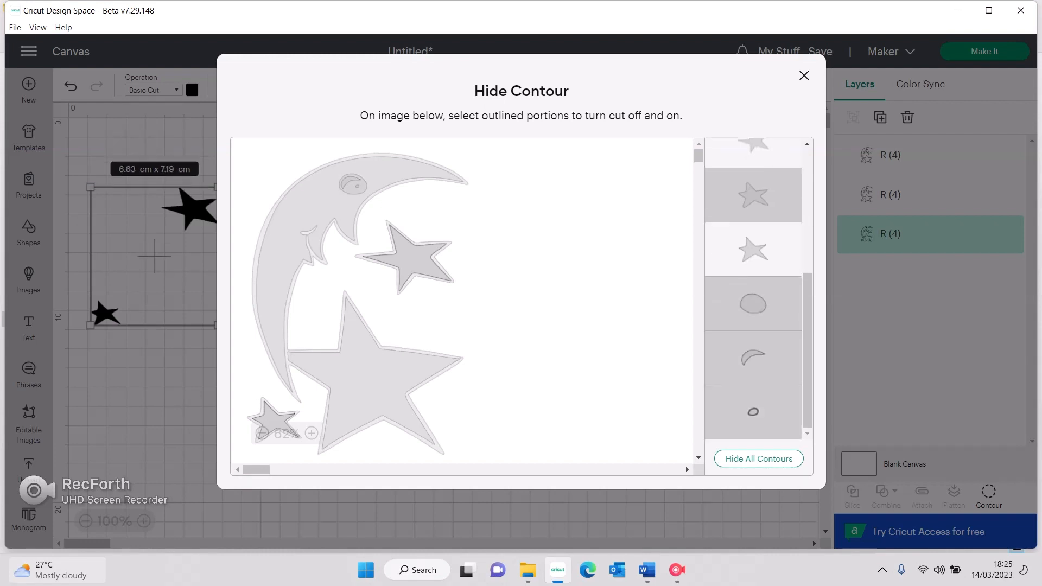
click(804, 76)
Step: Recolor the two solid small stars blue and align them inside the matching star outlines of the middle copy
click(192, 90)
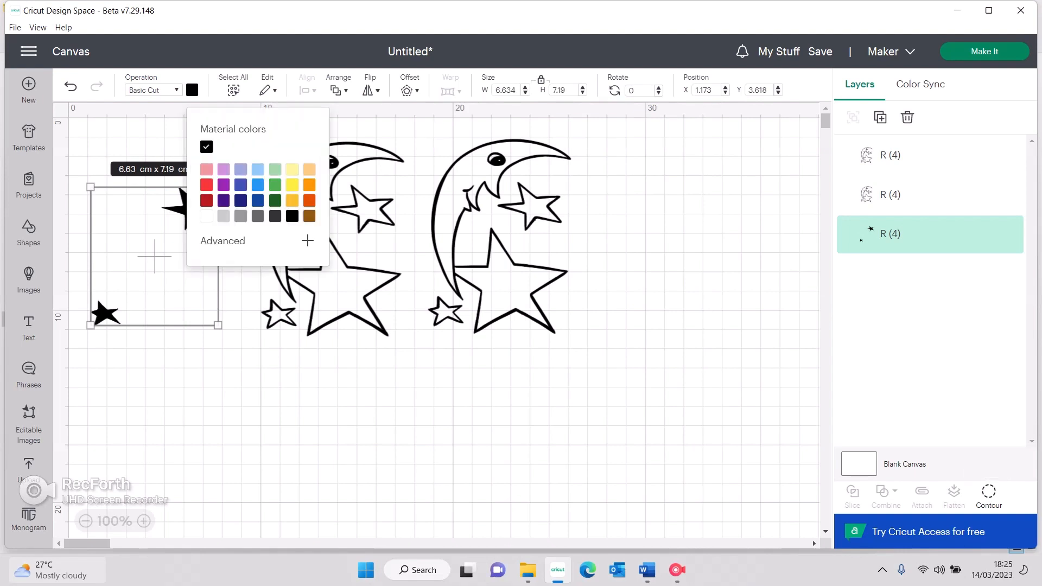
click(206, 185)
click(257, 184)
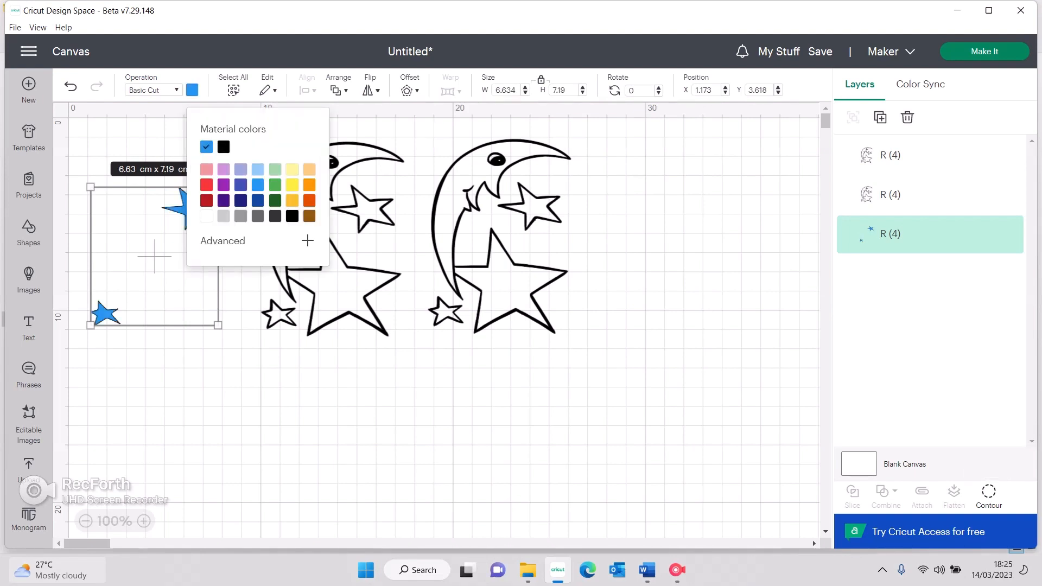
click(239, 304)
drag(190, 209, 358, 212)
drag(323, 259, 328, 257)
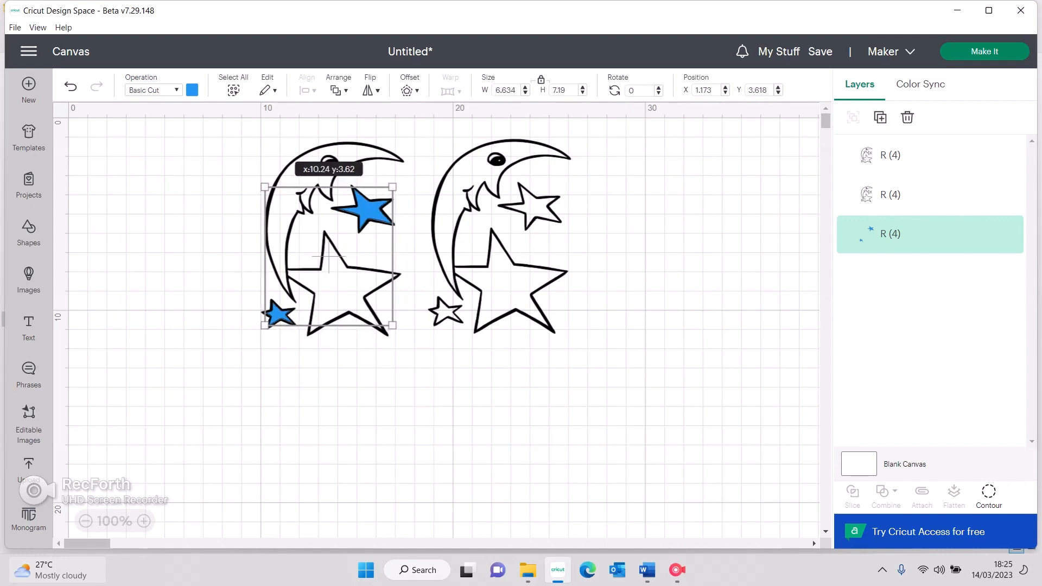
Step: Move the rightmost copy to the empty left end of the canvas and hide its combined outer moon-and-star contour
drag(501, 235, 140, 235)
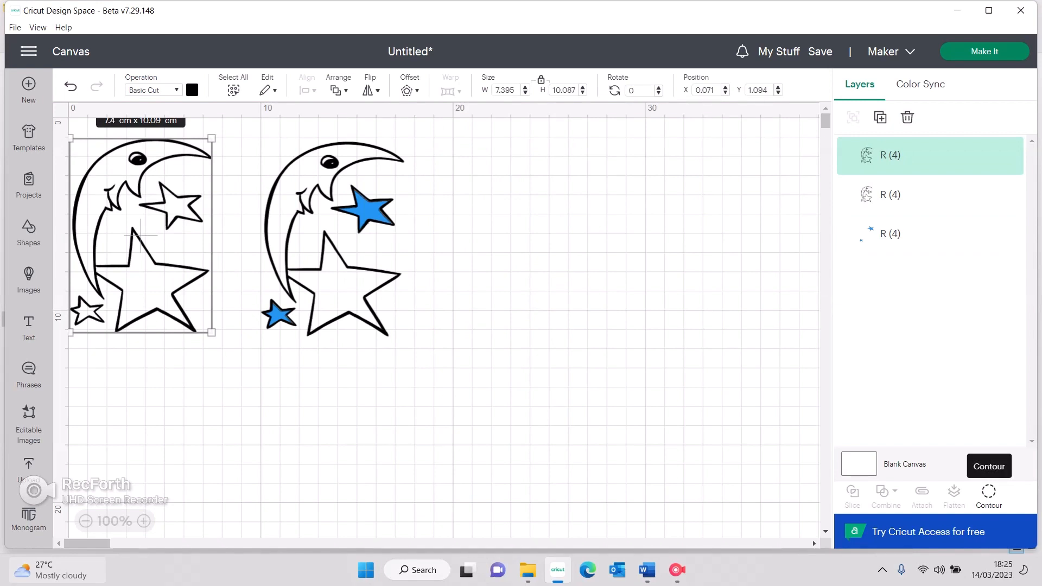
click(989, 491)
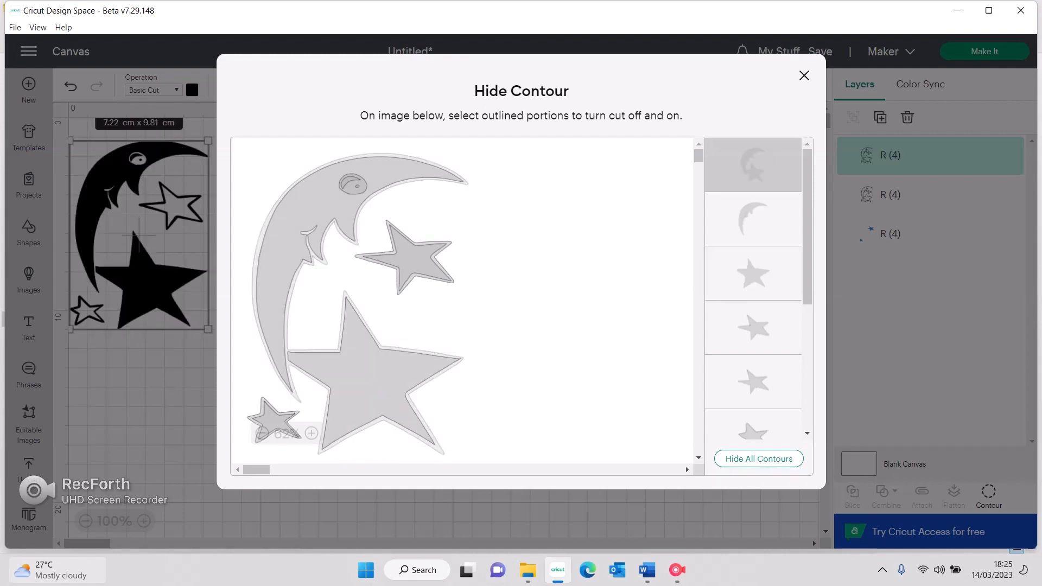
Step: Hide all four contours of the two small stars and the crescent contour in the eye, leaving the solid moon and large star
click(753, 327)
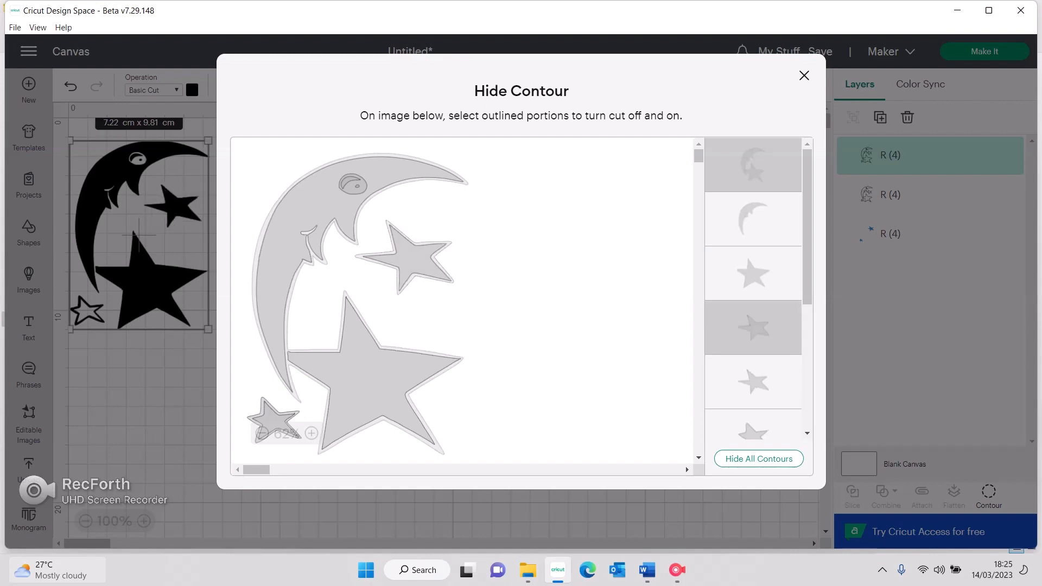
click(753, 382)
scroll(753, 369, down, 2)
click(753, 301)
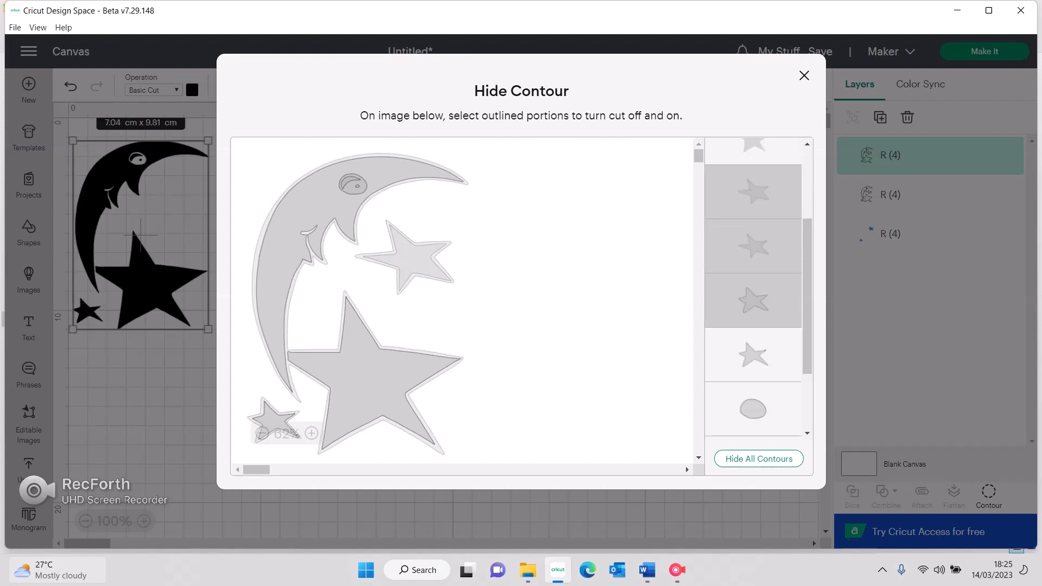
click(754, 354)
scroll(753, 354, down, 1)
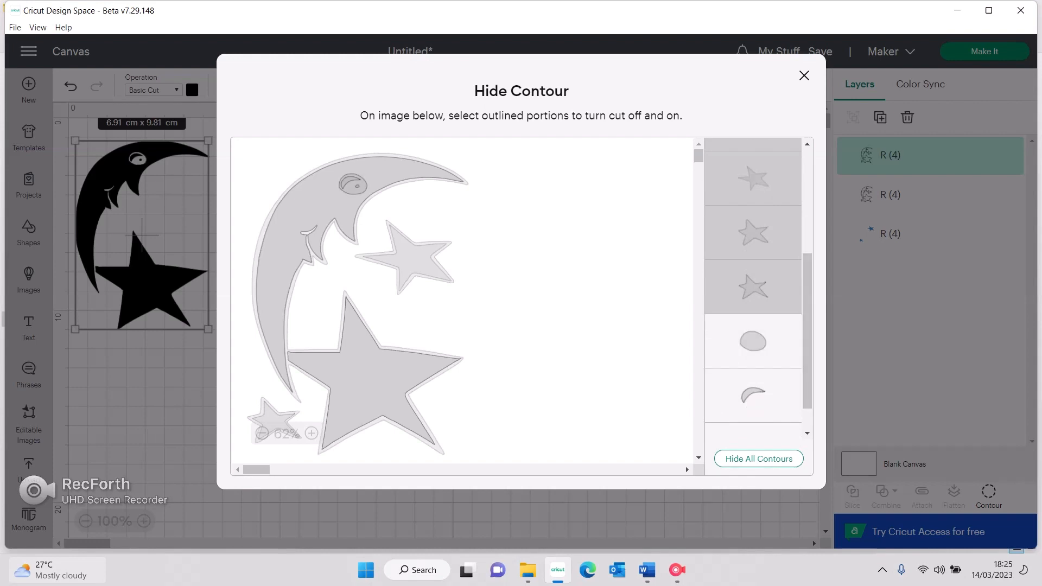
click(754, 395)
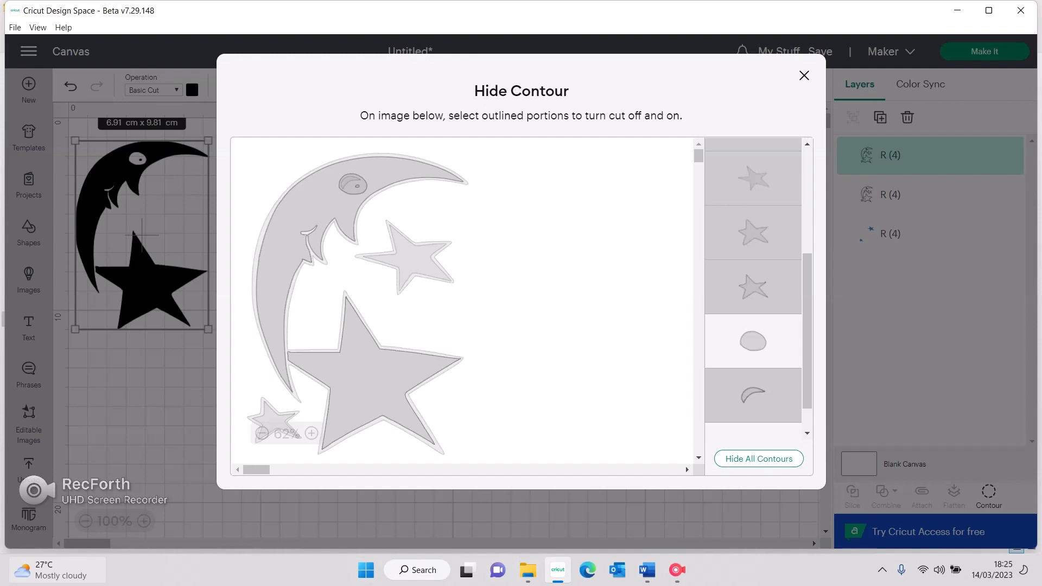
click(804, 75)
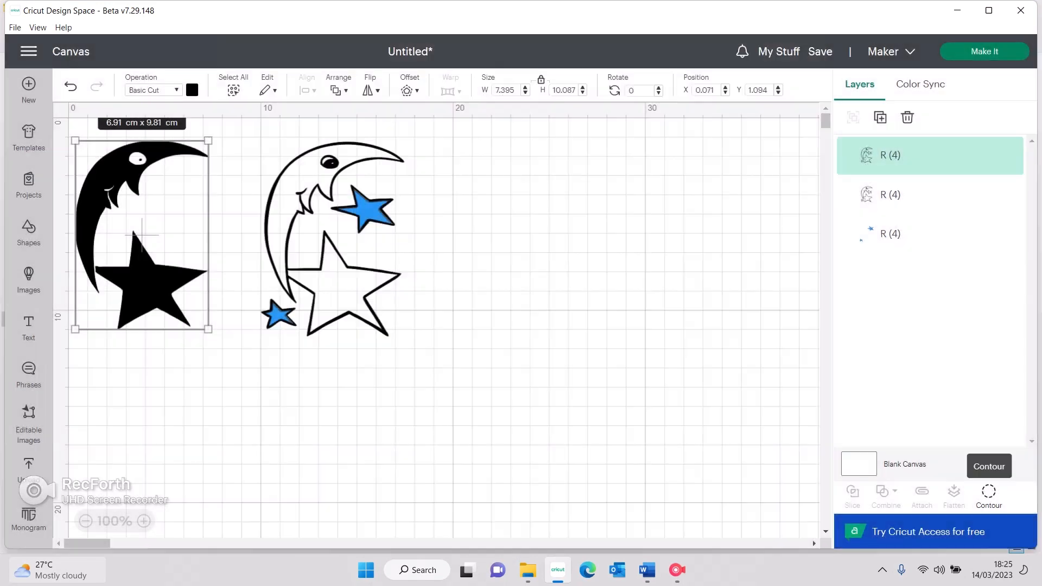
Step: Recolor the solid moon and large star yellow and align them inside the outlines of the remaining full design
click(192, 90)
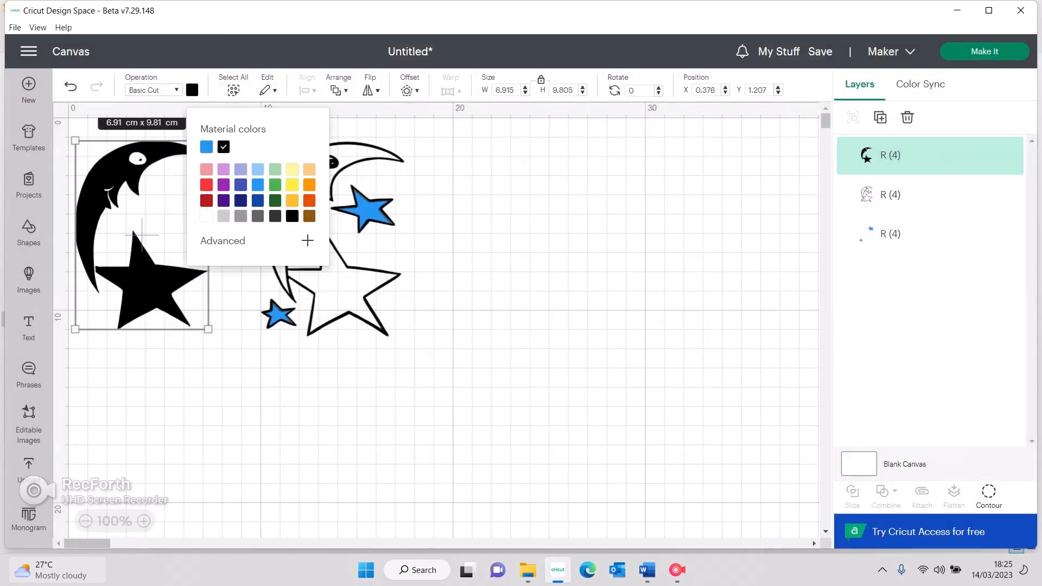
click(292, 185)
click(239, 304)
drag(150, 287, 345, 288)
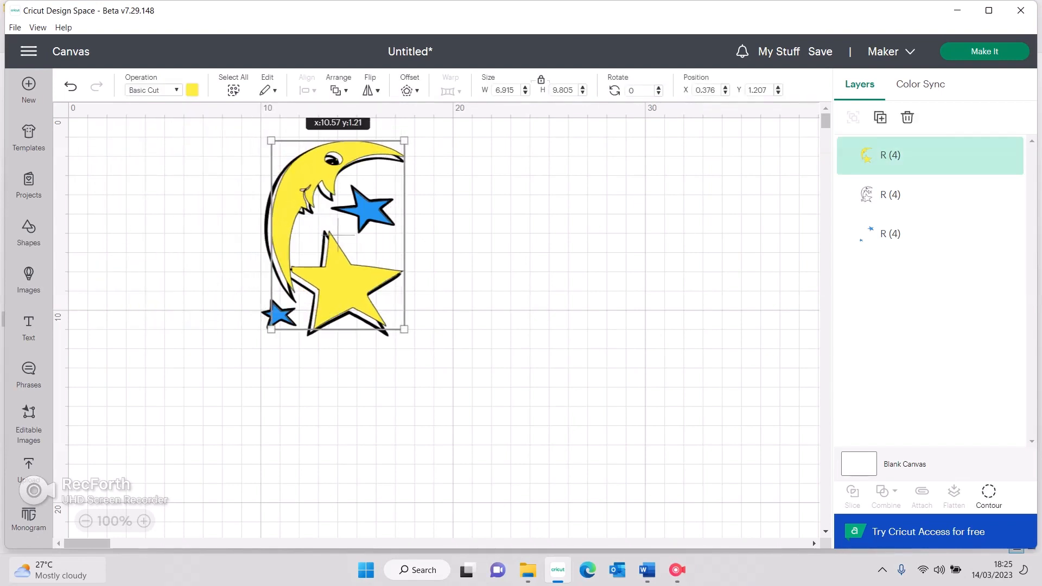
drag(338, 235, 334, 237)
click(438, 242)
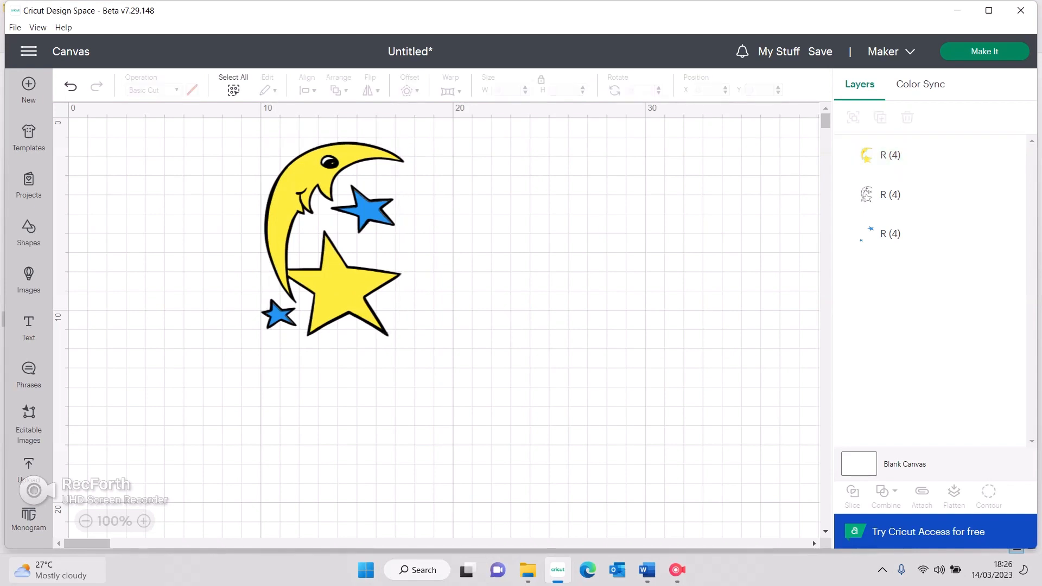